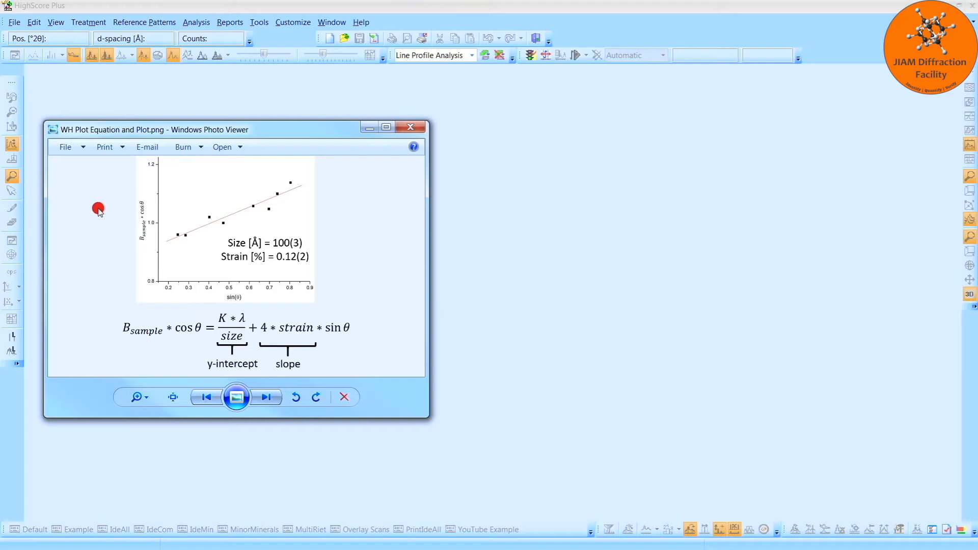
# Open the scan file CEO2-NBS.RD from C:\Program Files (x86)\PANalytical\HighScore\tutorial
pyautogui.click(14, 22)
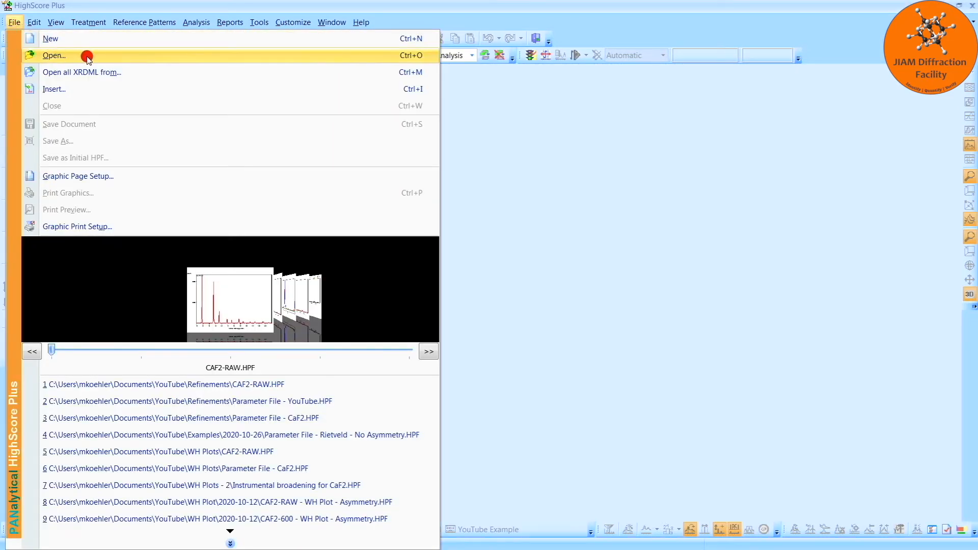
pyautogui.click(54, 55)
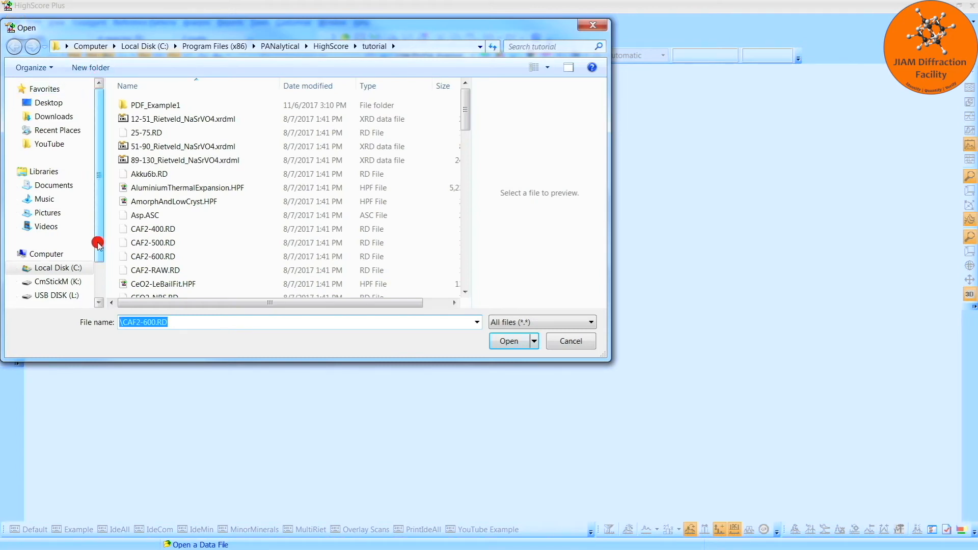
pyautogui.click(87, 270)
pyautogui.click(124, 258)
pyautogui.click(186, 215)
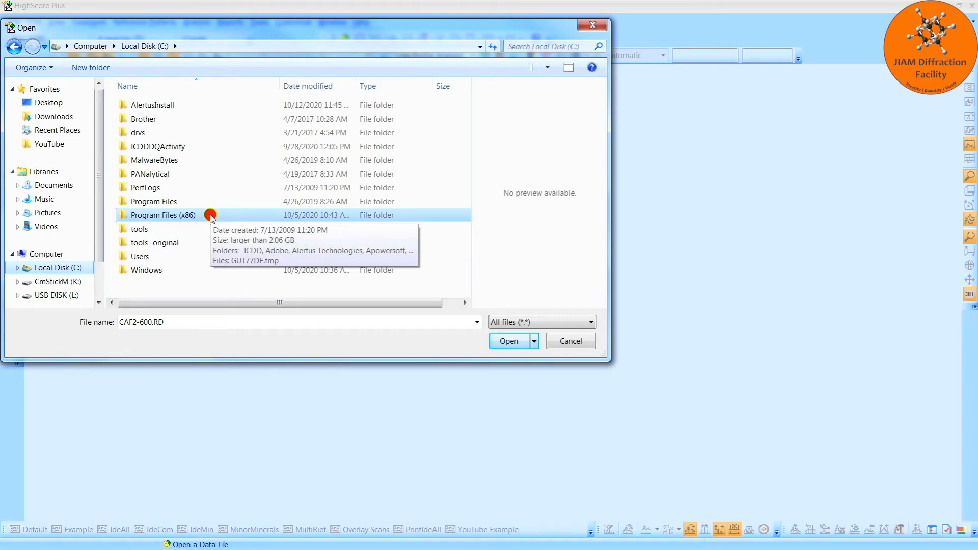
pyautogui.doubleClick(210, 216)
pyautogui.scroll(-7, 211, 216)
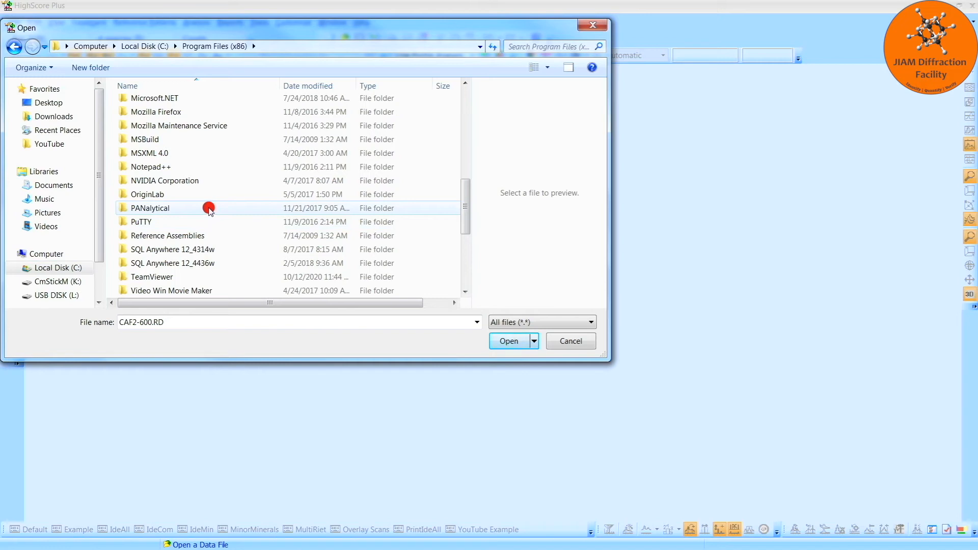
pyautogui.doubleClick(208, 209)
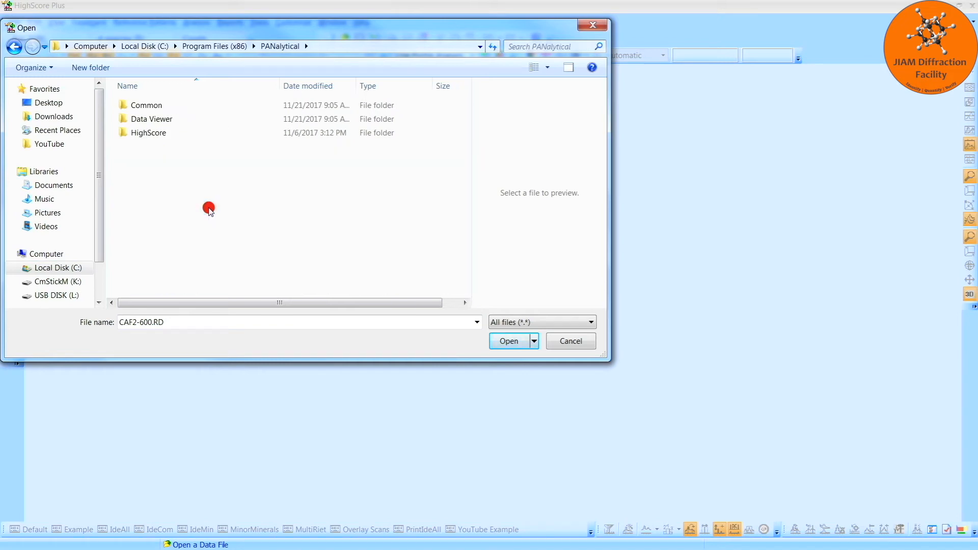
pyautogui.doubleClick(195, 133)
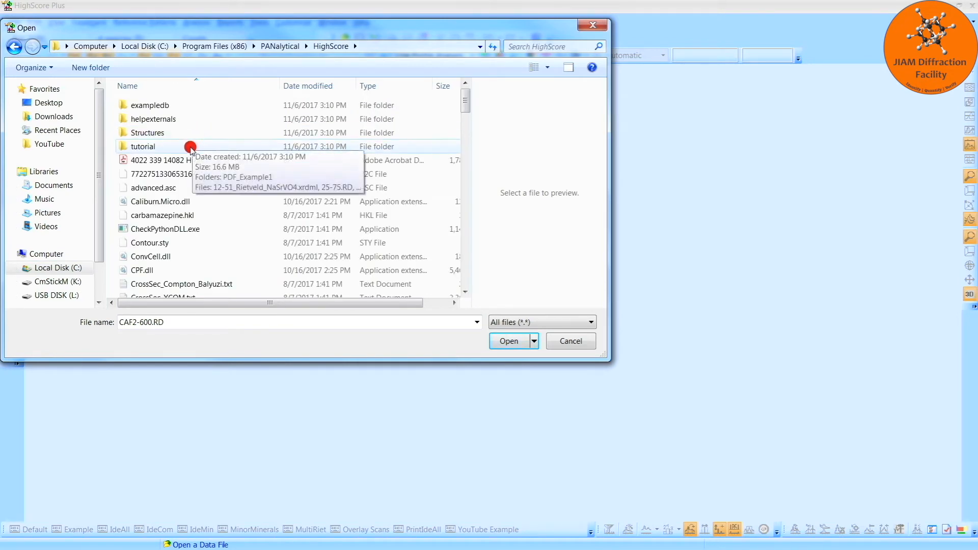
pyautogui.doubleClick(191, 148)
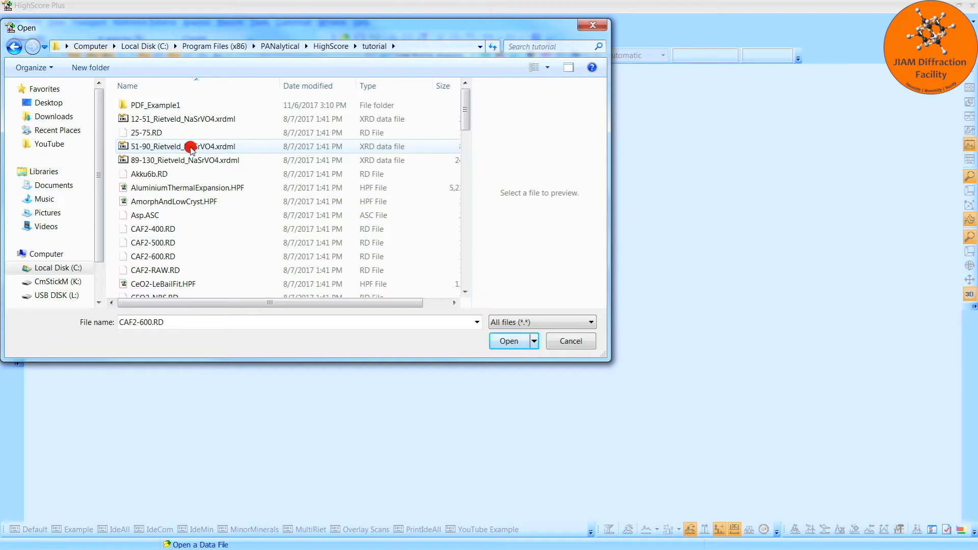
pyautogui.scroll(-2, 192, 150)
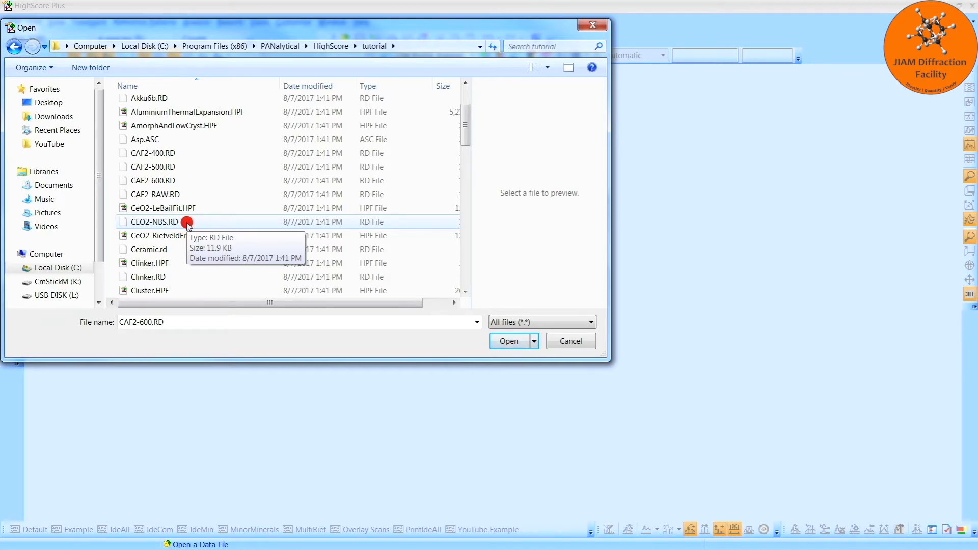
pyautogui.doubleClick(187, 222)
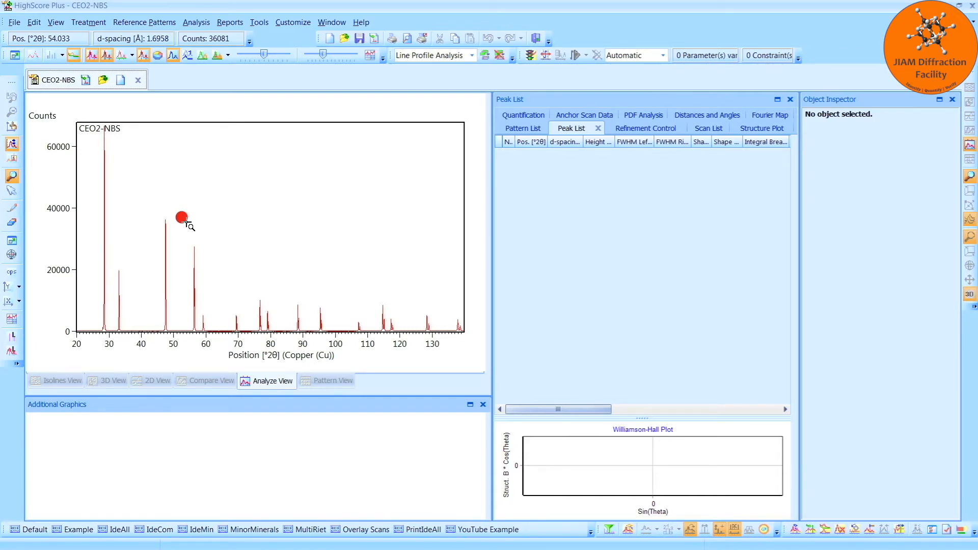
# Run a peak search on the CEO2-NBS scan with the minimum 2nd derivative method and accept the found peaks
pyautogui.rightClick(182, 218)
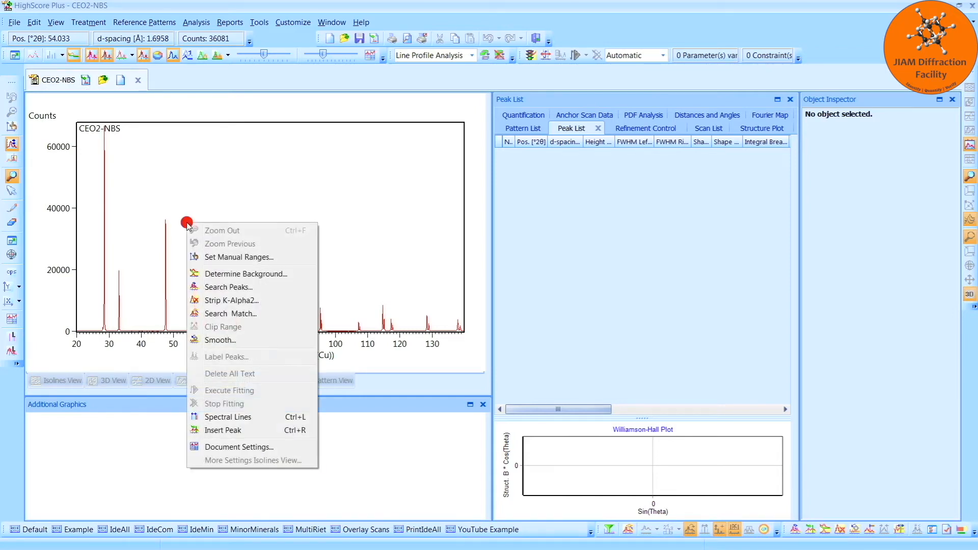
pyautogui.click(289, 286)
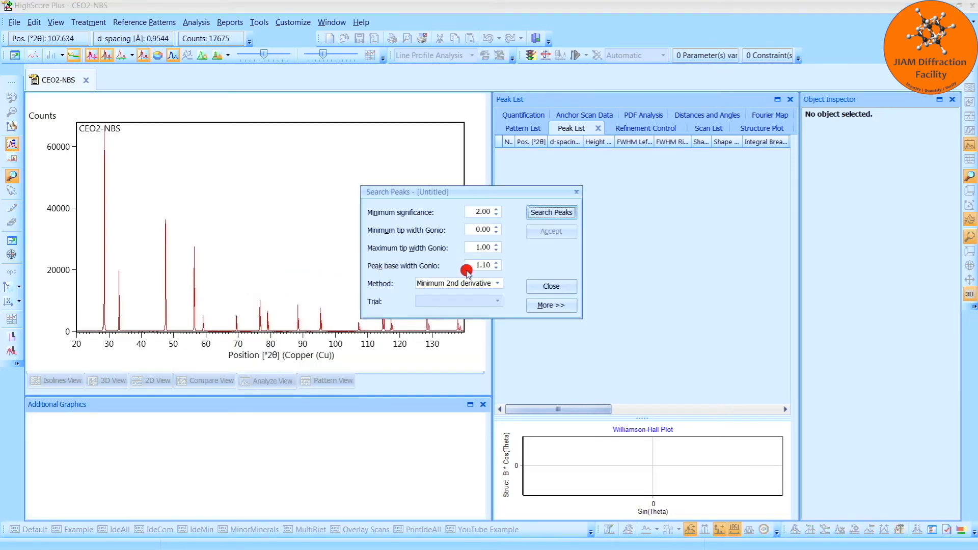
pyautogui.click(571, 212)
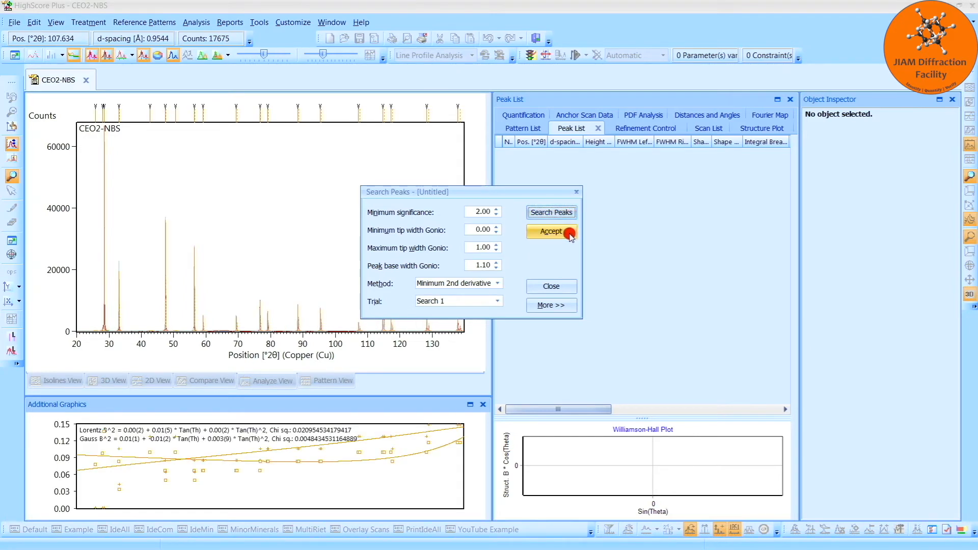
pyautogui.click(560, 227)
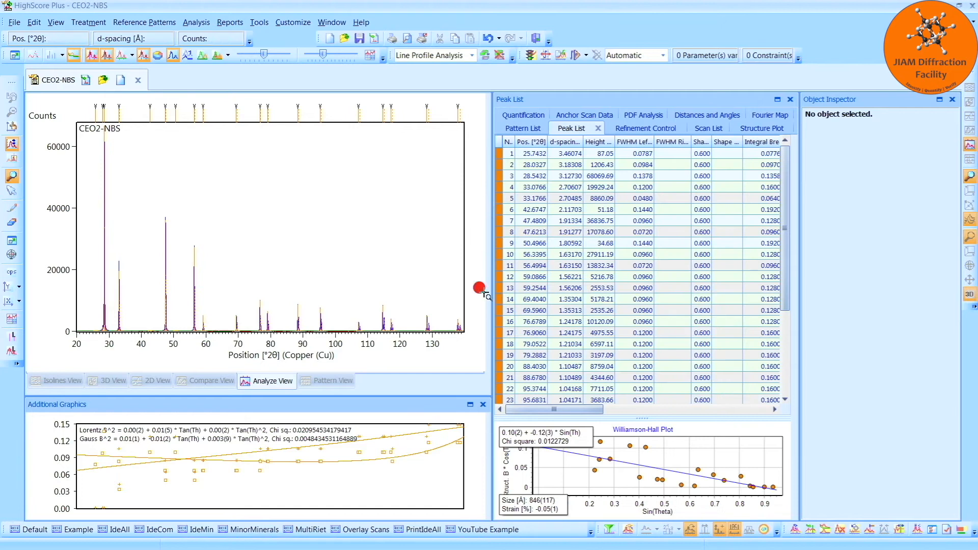
# Examine the found peaks close up, comparing calculated and observed profiles near 128 °2θ, 33 °2θ and 42.7 °2θ
pyautogui.moveTo(414, 315); pyautogui.dragTo(437, 332)
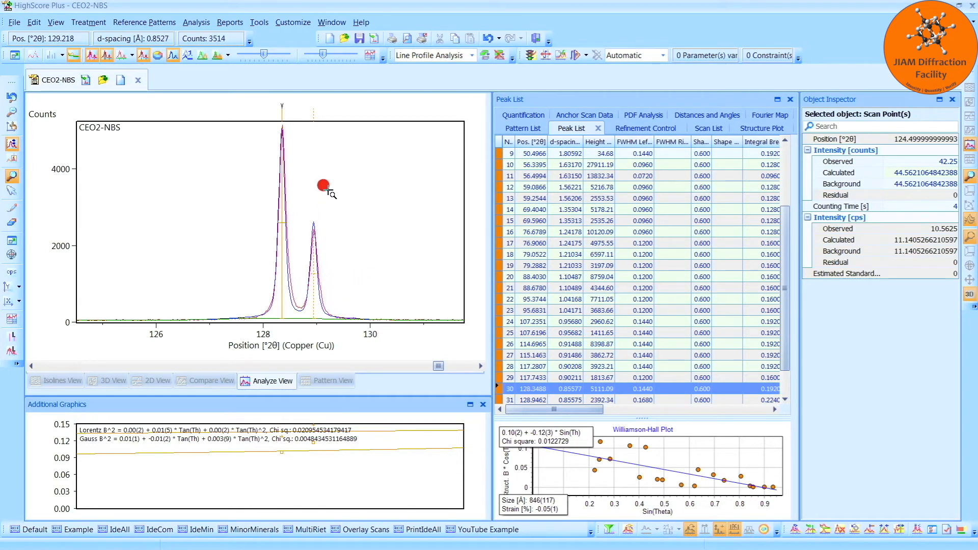
pyautogui.click(283, 124)
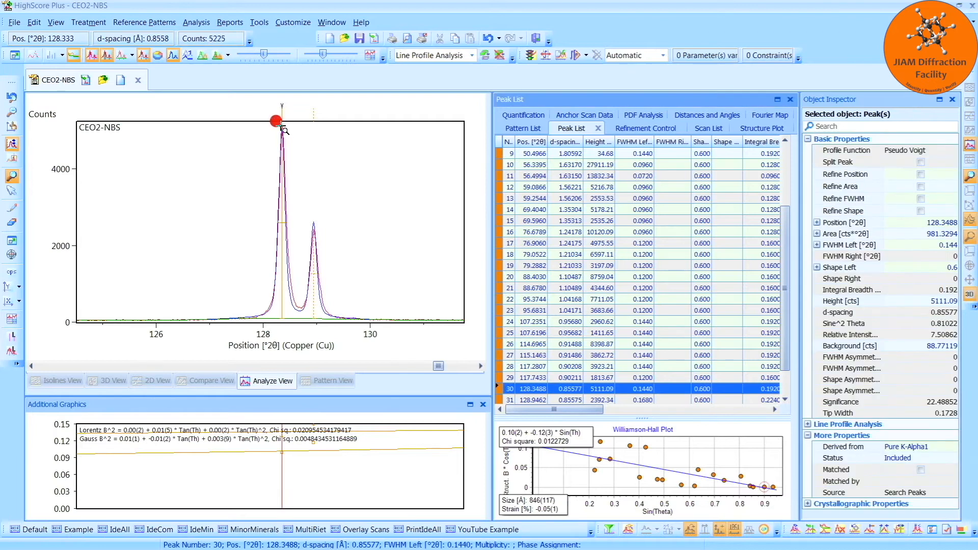
pyautogui.rightClick(298, 147)
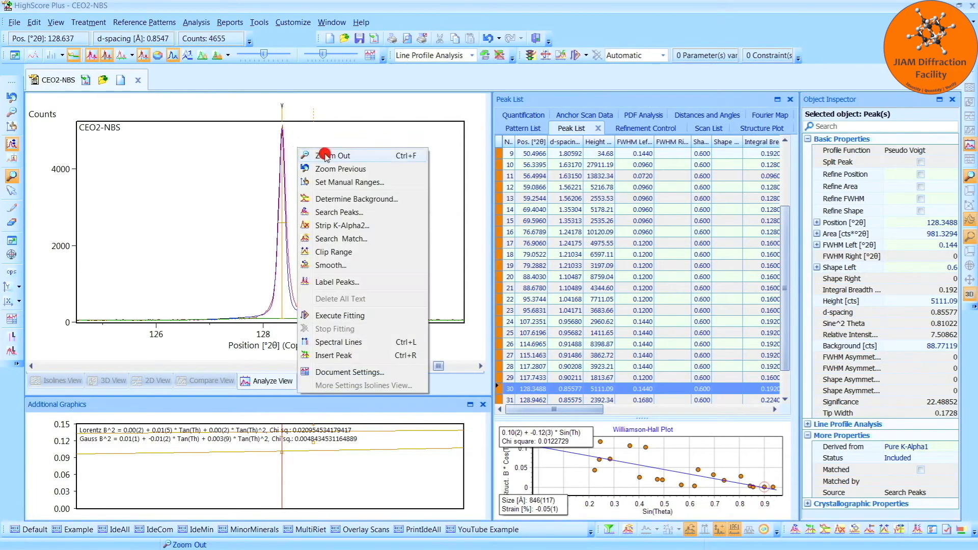
pyautogui.click(321, 155)
pyautogui.moveTo(370, 292); pyautogui.dragTo(53, 363)
pyautogui.click(265, 229)
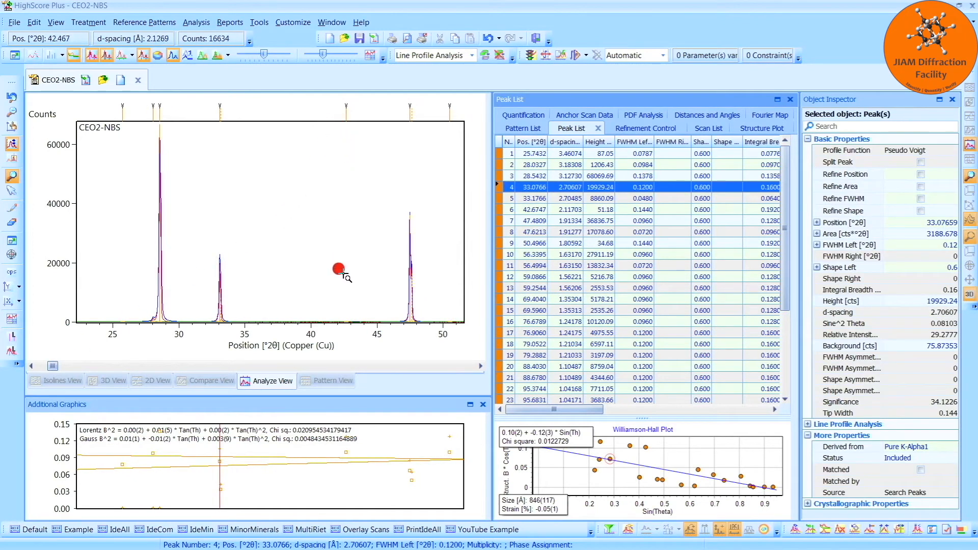
pyautogui.click(374, 307)
pyautogui.moveTo(379, 315); pyautogui.dragTo(303, 325)
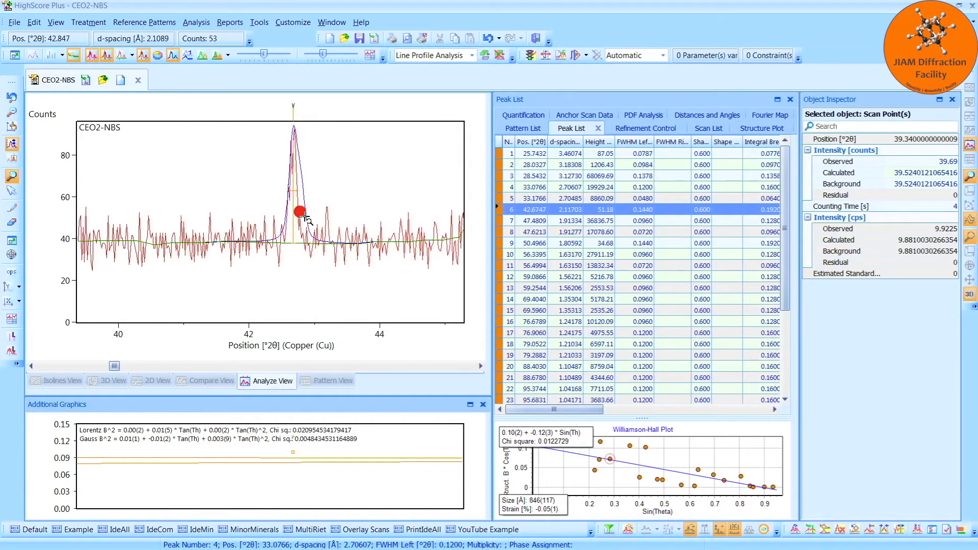
pyautogui.rightClick(354, 183)
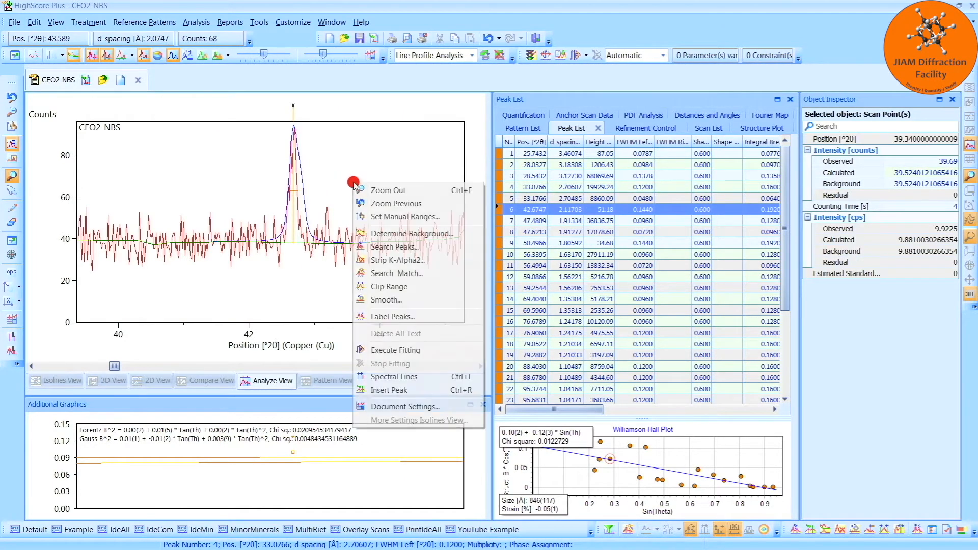
pyautogui.click(383, 191)
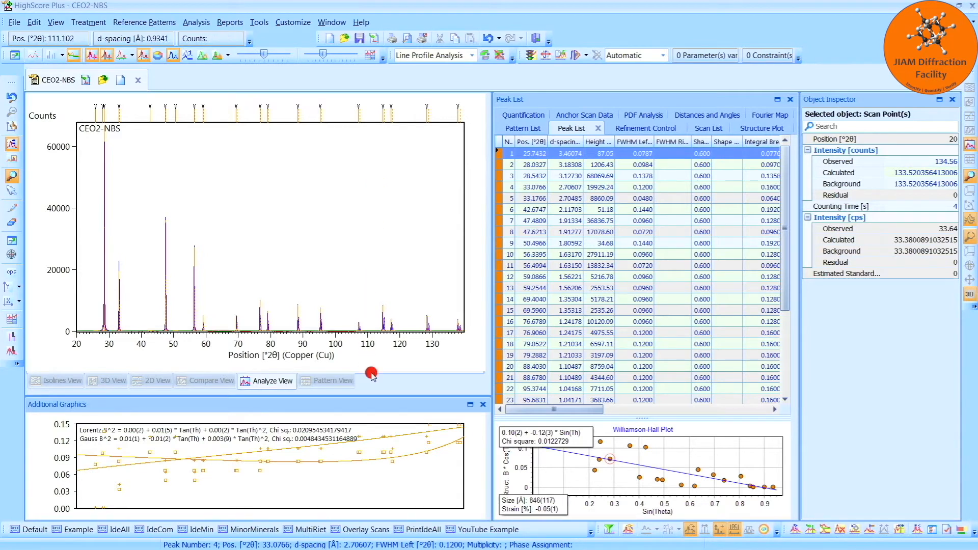
# Switch the additional graphics below the pattern to the Difference Plot
pyautogui.rightClick(356, 480)
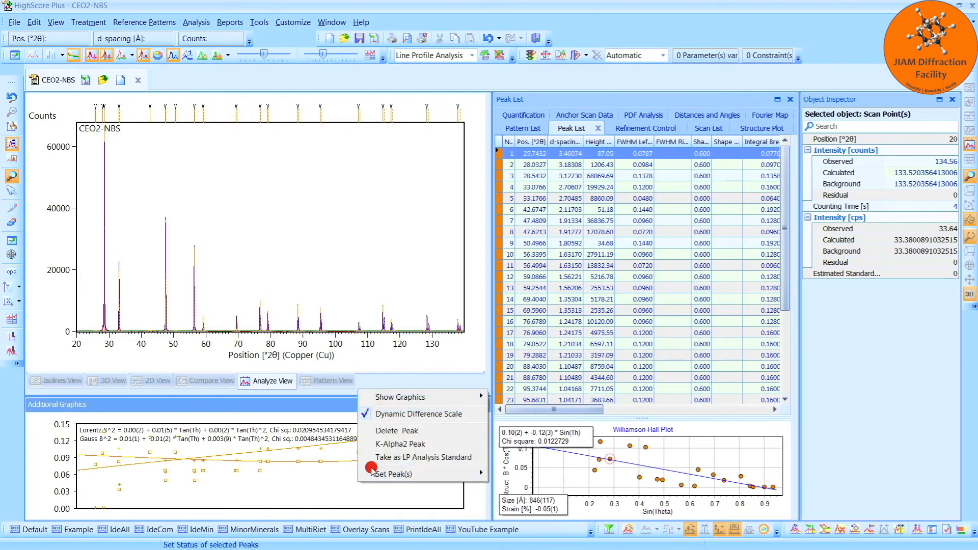
pyautogui.moveTo(432, 402)
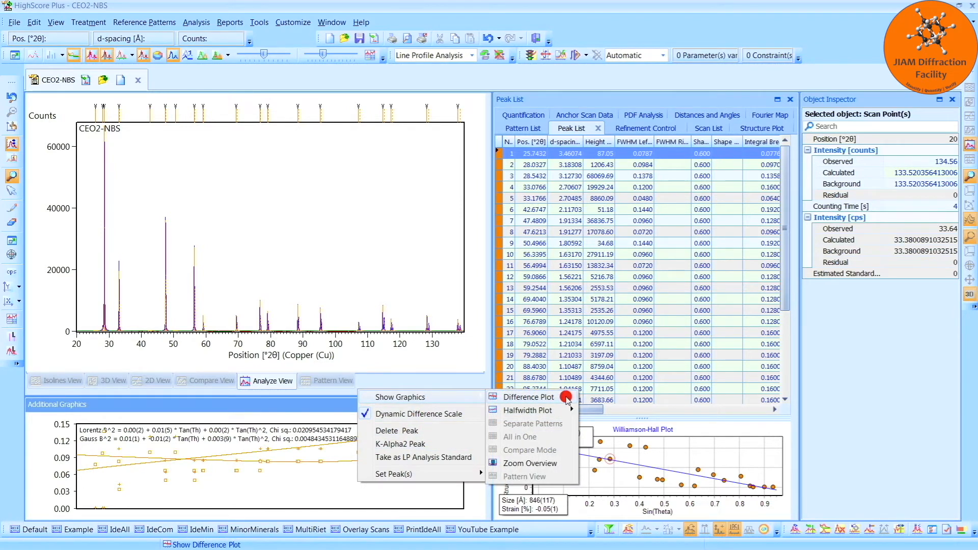
pyautogui.click(566, 397)
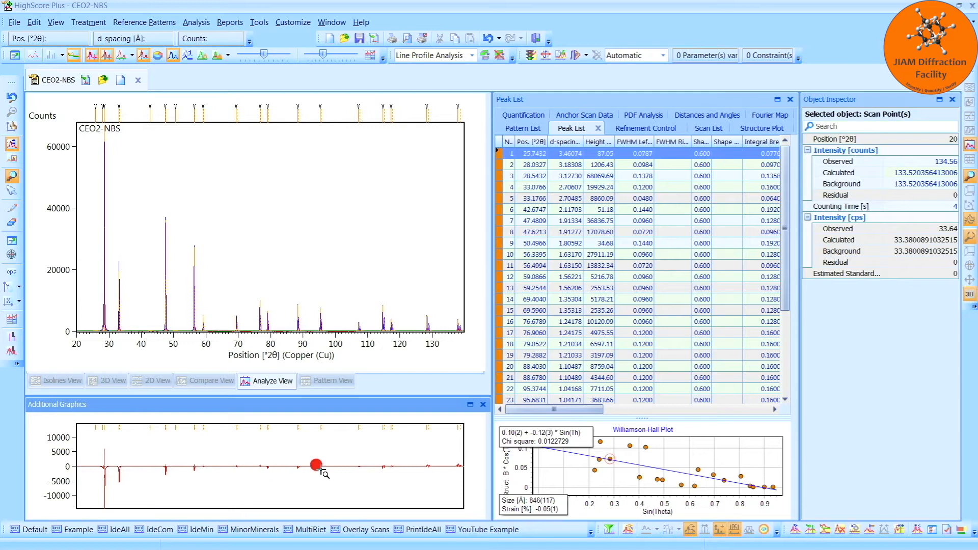
# Set the Solver Tolerance in the refinement's global settings to 0.0001
pyautogui.click(654, 130)
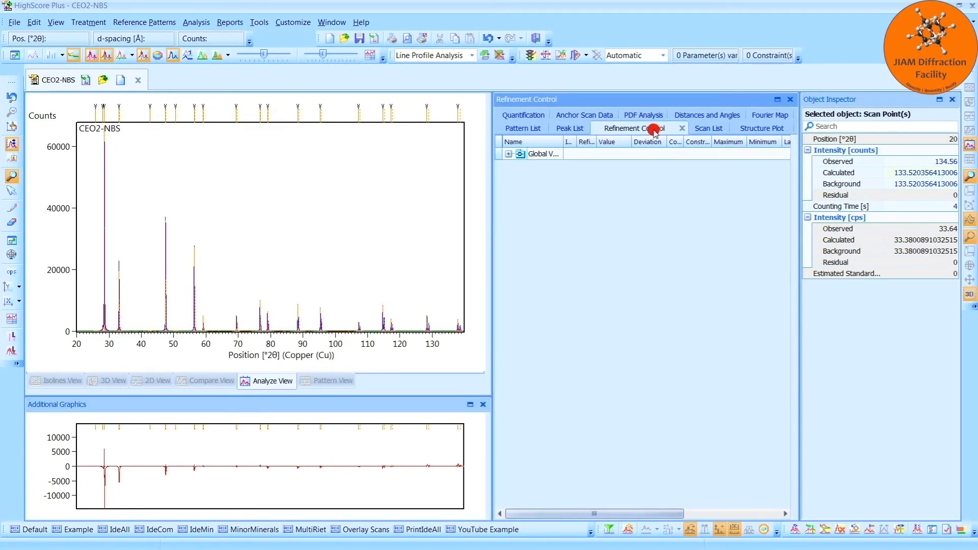
pyautogui.click(543, 156)
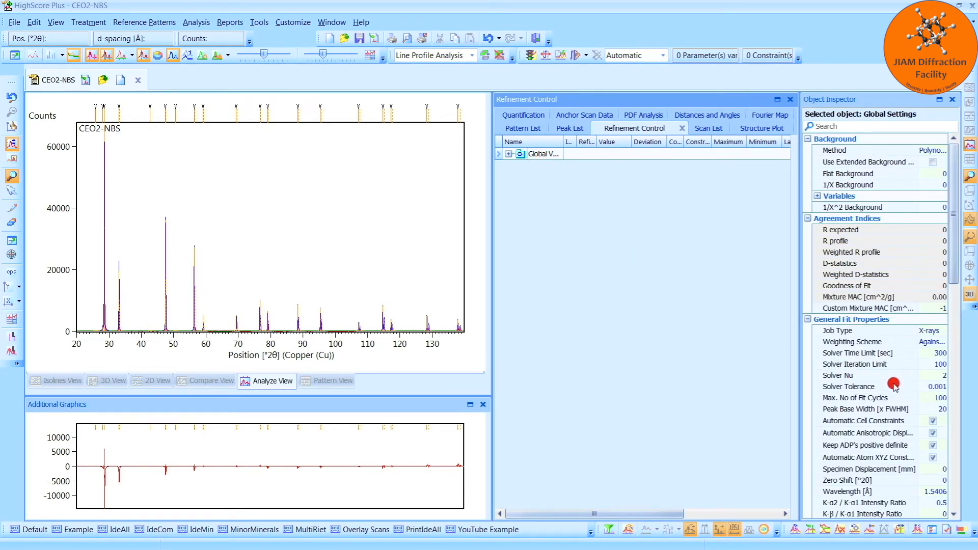
pyautogui.click(927, 385)
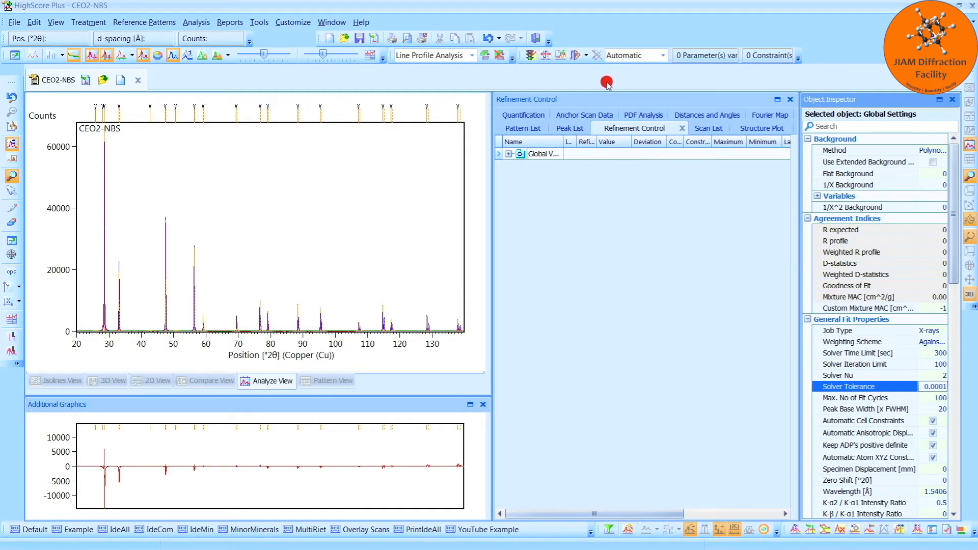
# Run the Default Profile Fit on the pattern twice in a row
pyautogui.click(587, 56)
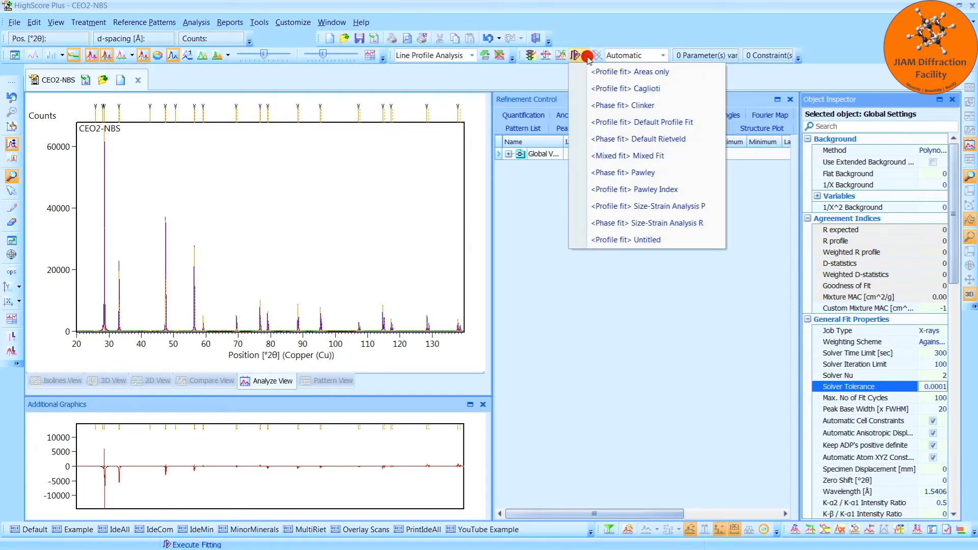
pyautogui.click(701, 122)
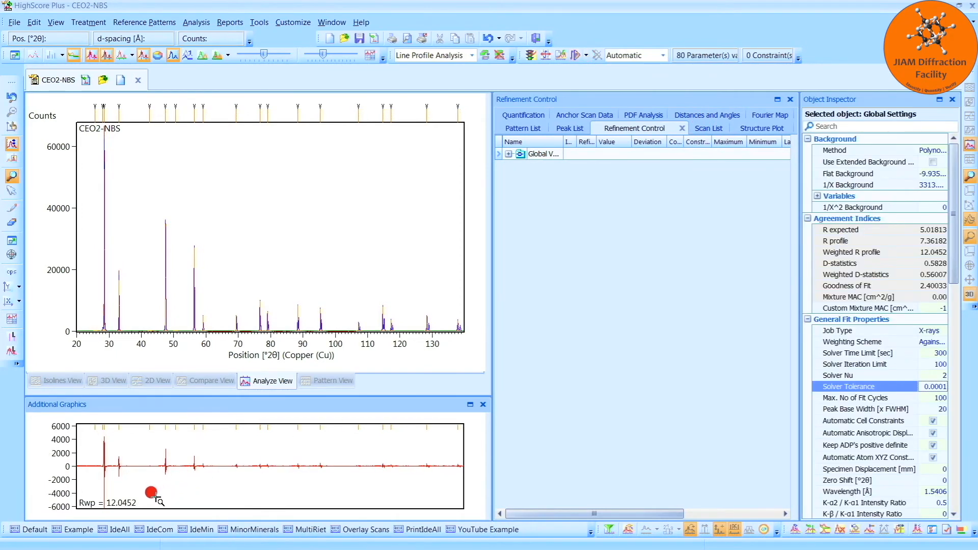
pyautogui.click(355, 329)
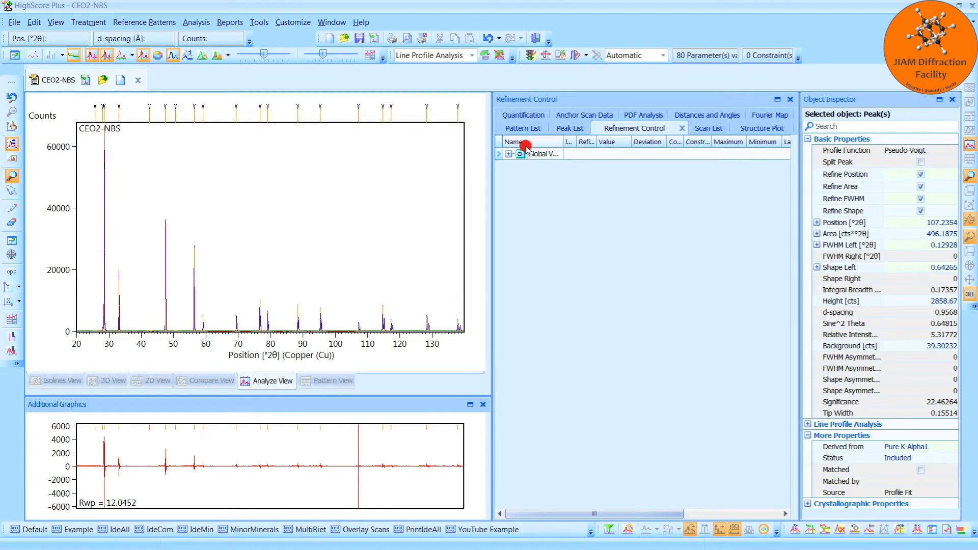
pyautogui.click(584, 56)
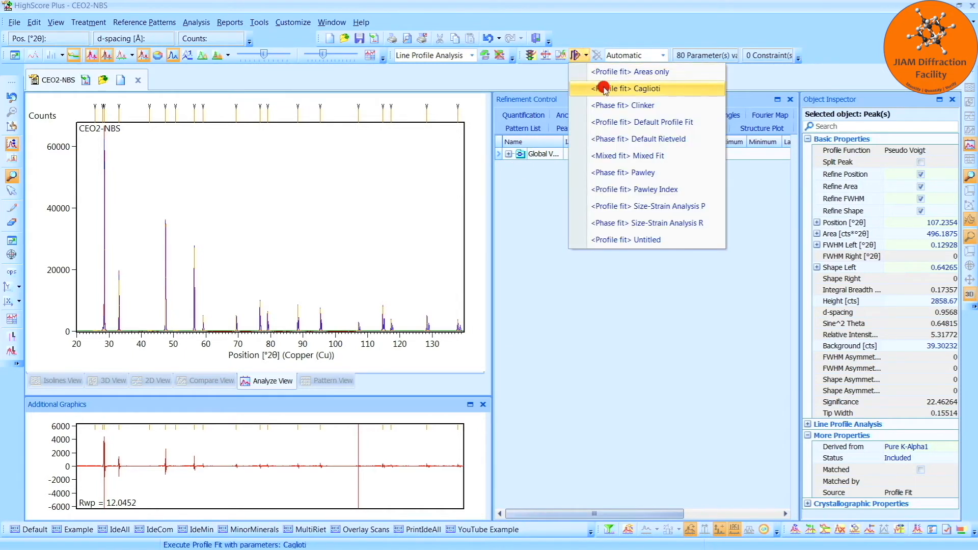
pyautogui.click(704, 124)
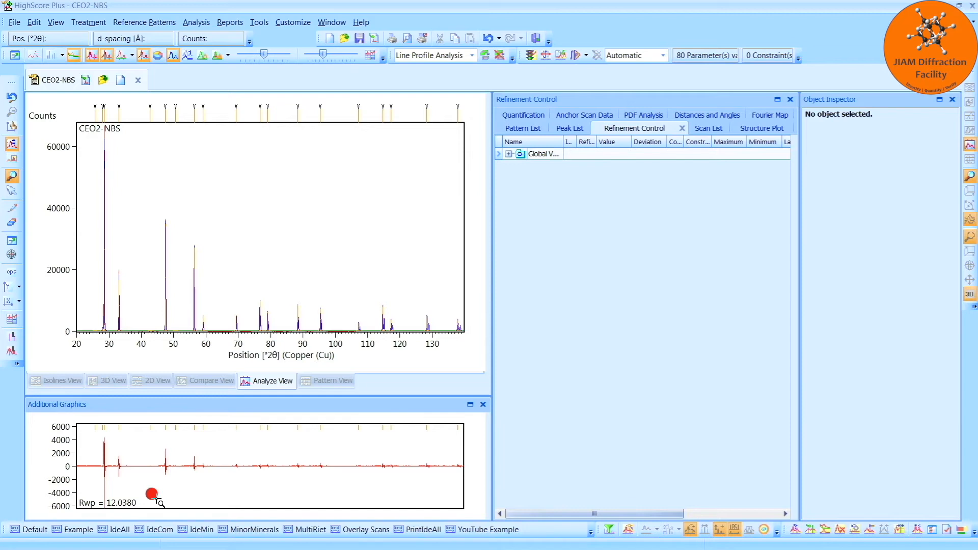
# Examine the fitted profile and difference curve around the 128 °2θ peak, and the properties of other high-angle peaks
pyautogui.click(390, 324)
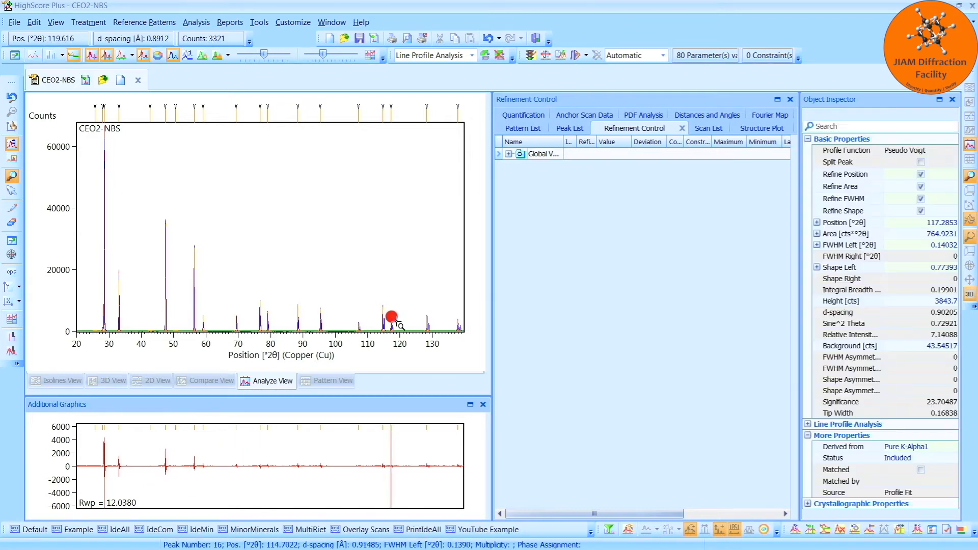
pyautogui.click(428, 326)
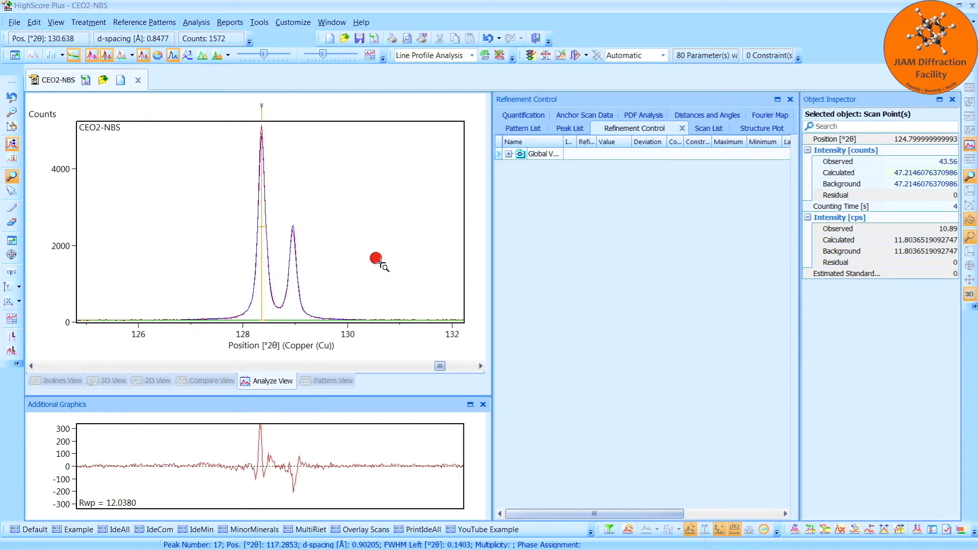
pyautogui.rightClick(368, 245)
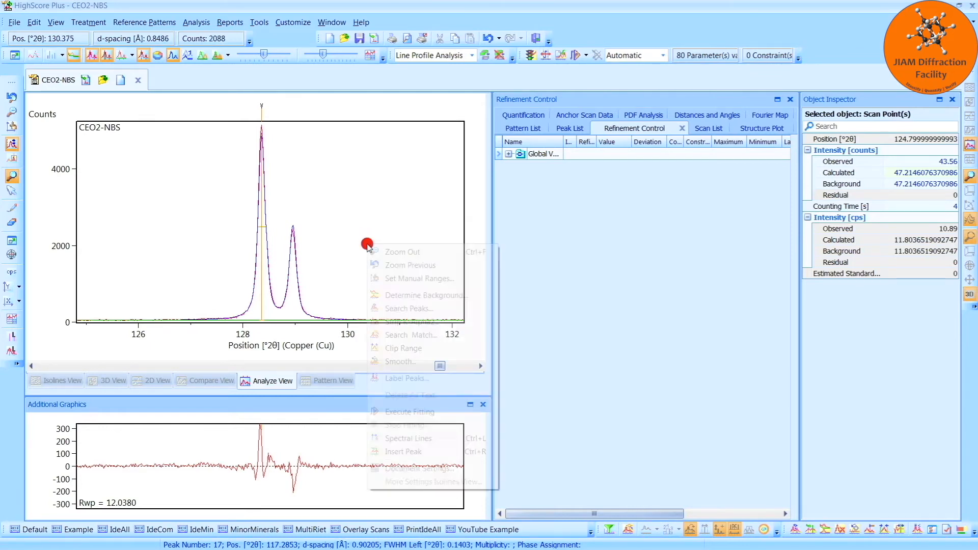
pyautogui.click(398, 252)
pyautogui.click(293, 322)
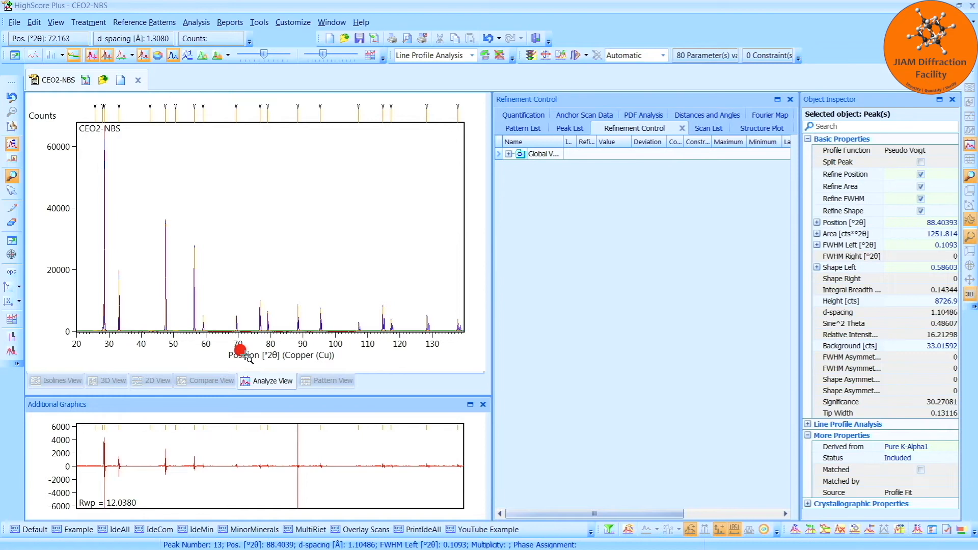
# Examine the fitted profile and difference curve of the peak near 47.5 °2θ, and the properties of the 56 °2θ peak
pyautogui.click(195, 275)
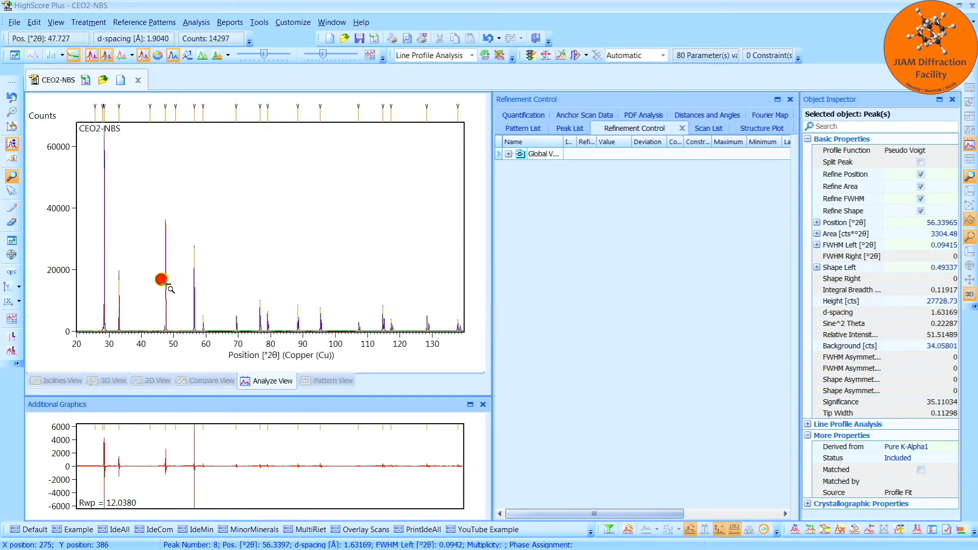
pyautogui.click(155, 338)
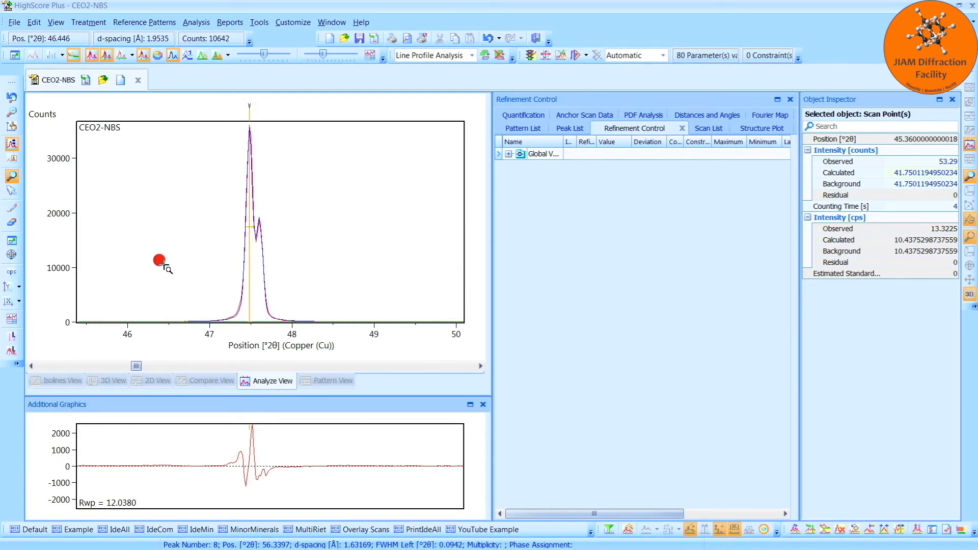
pyautogui.rightClick(159, 261)
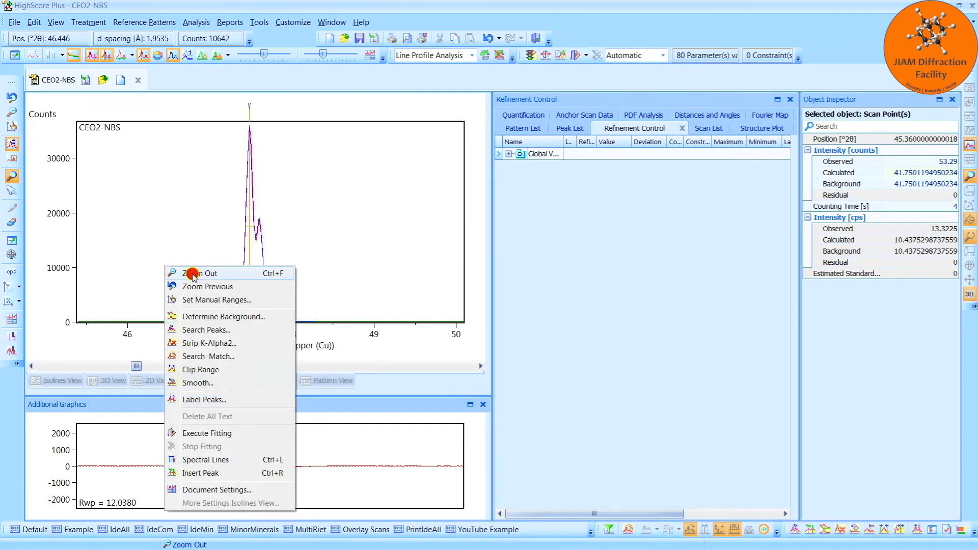
pyautogui.click(192, 274)
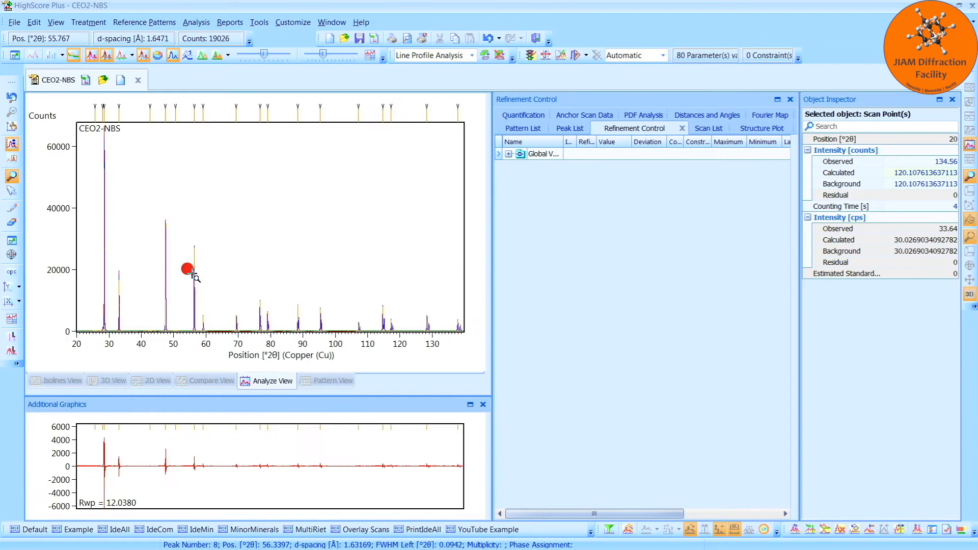
# Examine how the calculated profile follows the peak tails near the background between about 45 and 62 °2θ
pyautogui.click(164, 311)
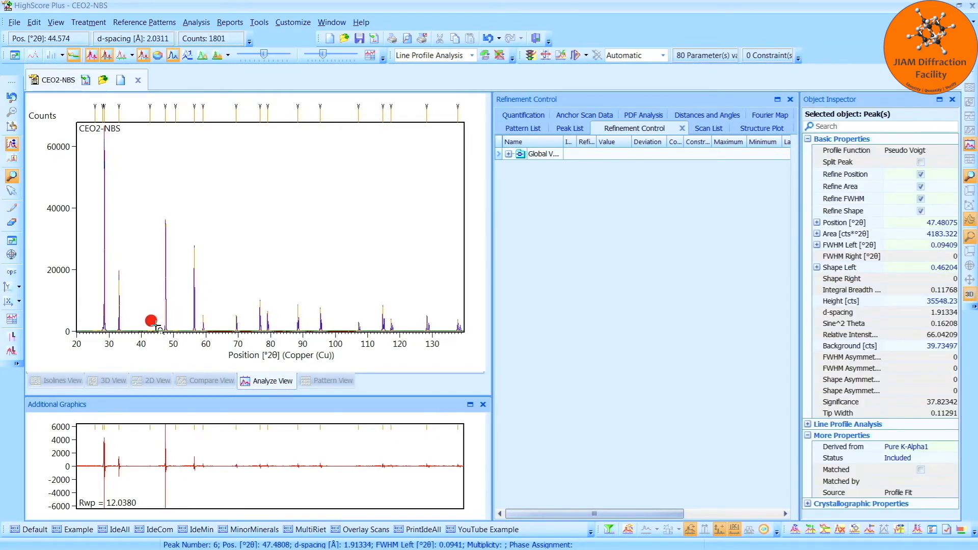
pyautogui.moveTo(156, 325); pyautogui.dragTo(205, 335)
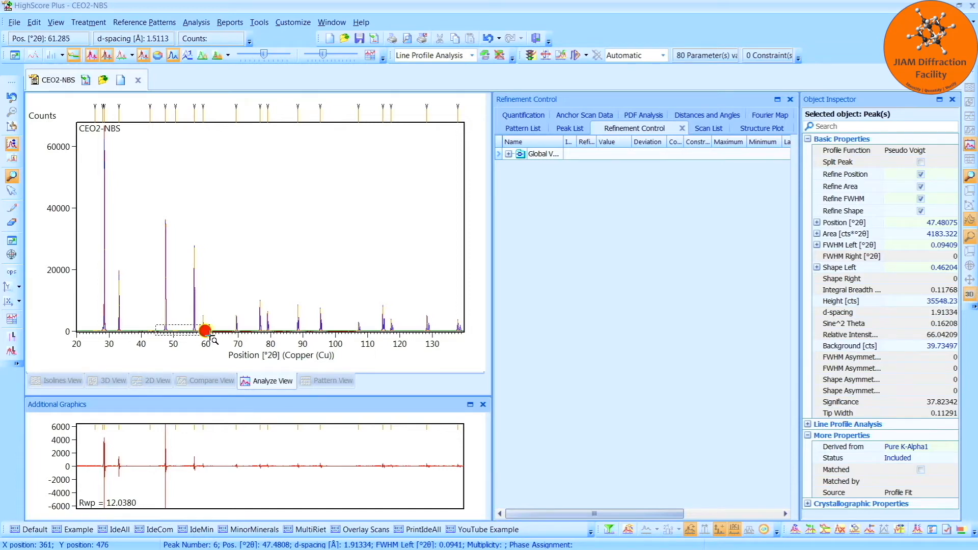
pyautogui.moveTo(205, 331); pyautogui.dragTo(205, 331)
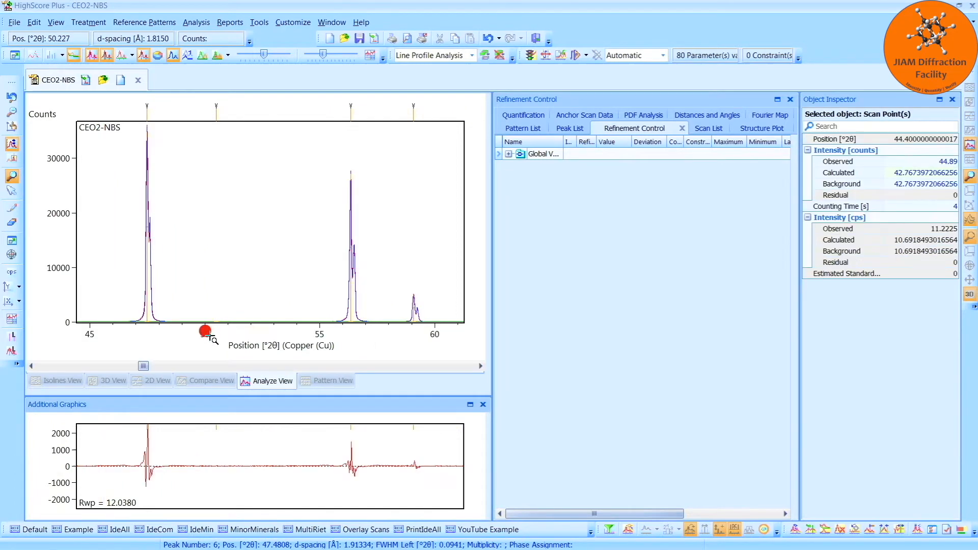
pyautogui.moveTo(82, 276); pyautogui.dragTo(474, 334)
pyautogui.click(414, 324)
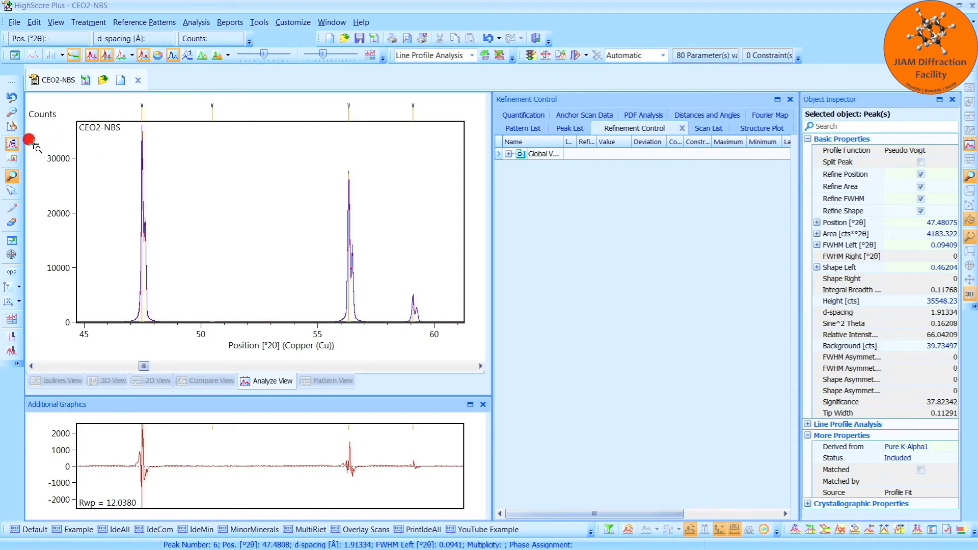
pyautogui.click(18, 157)
pyautogui.moveTo(71, 284); pyautogui.dragTo(476, 331)
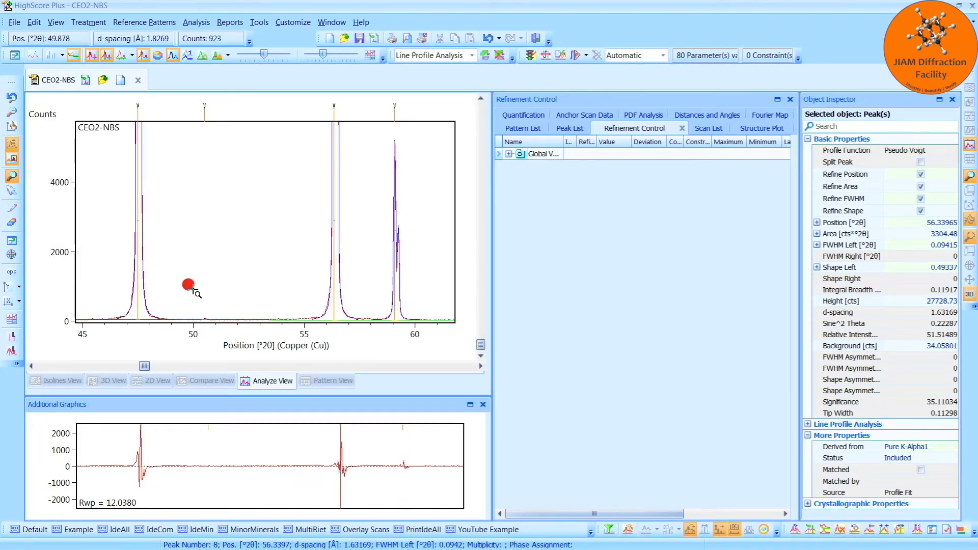
pyautogui.moveTo(69, 239); pyautogui.dragTo(463, 330)
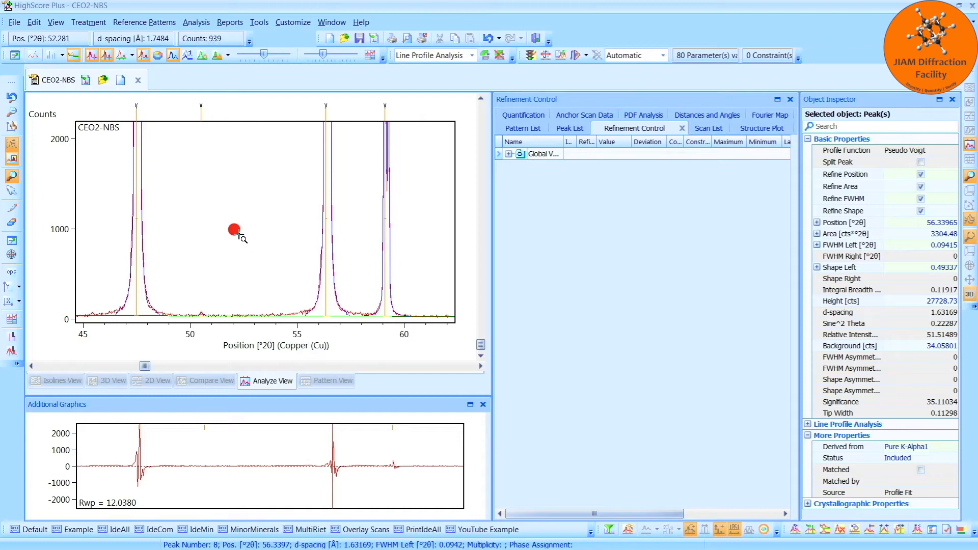
pyautogui.rightClick(237, 234)
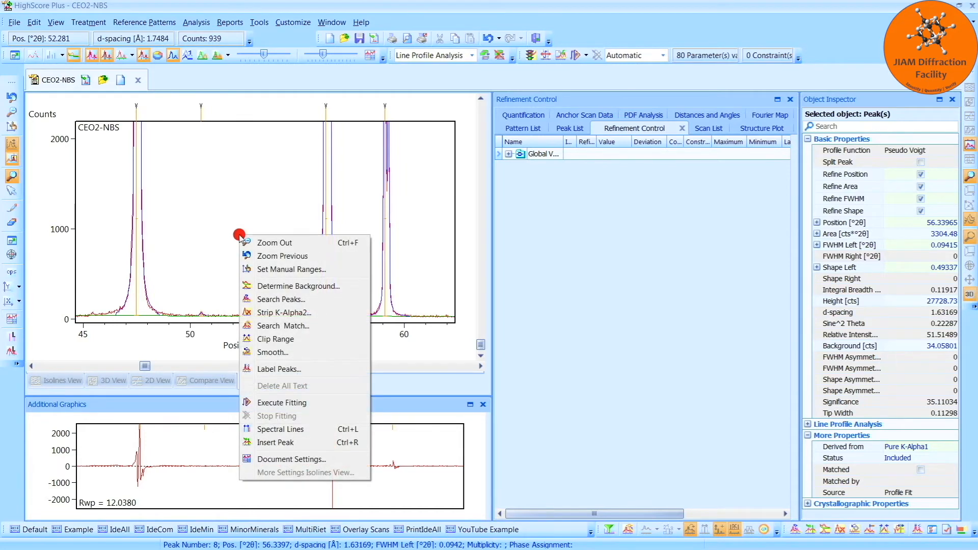
pyautogui.click(330, 271)
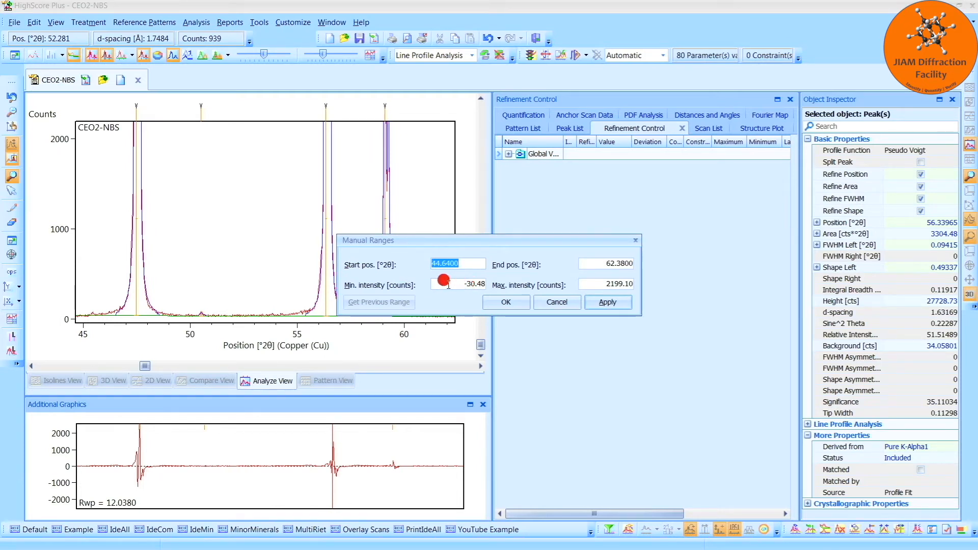
pyautogui.click(506, 302)
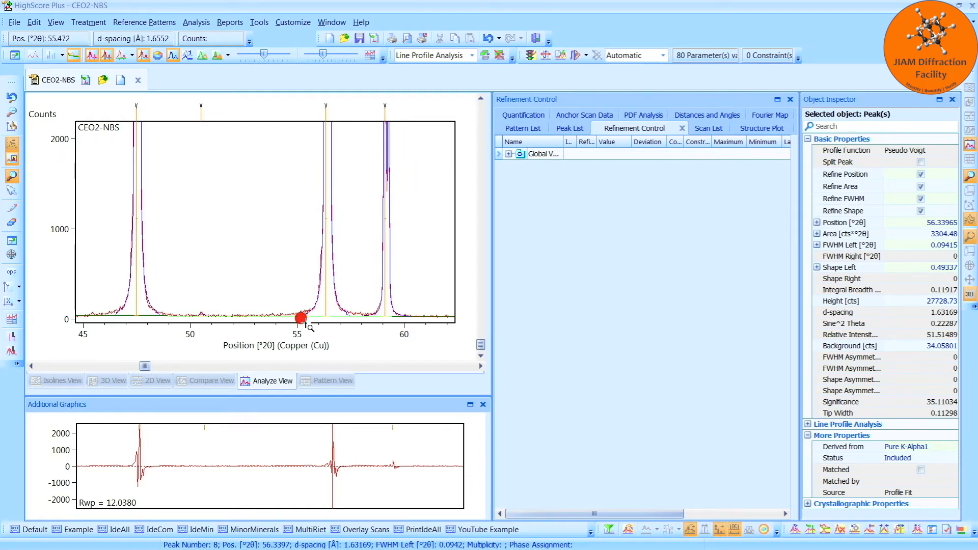
# Set the Peak Base Width in the refinement's global settings to 30 x FWHM
pyautogui.click(545, 153)
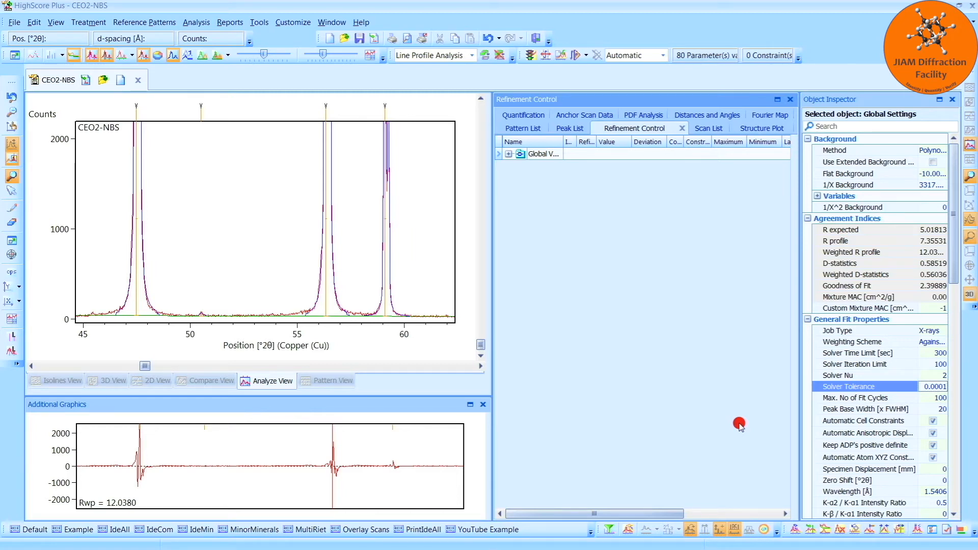
pyautogui.click(931, 410)
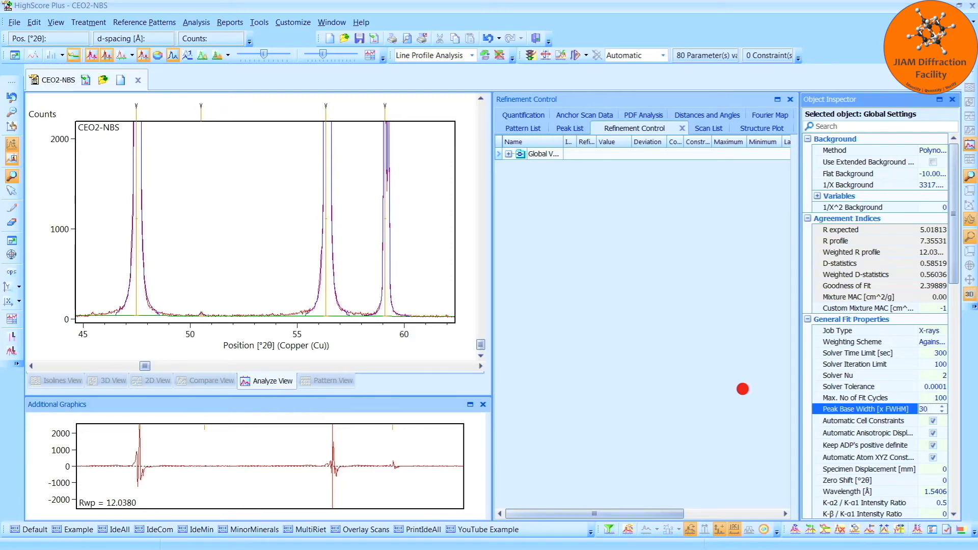
pyautogui.click(743, 389)
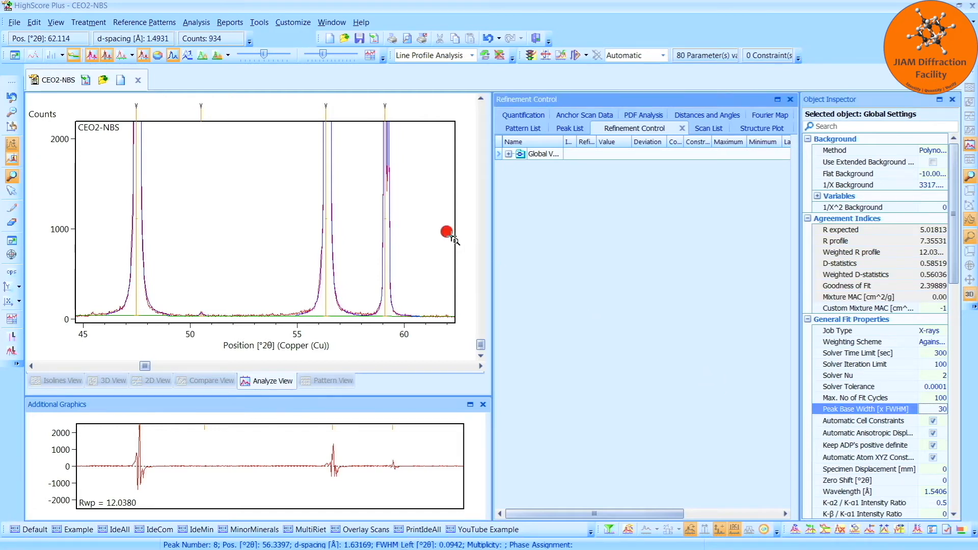
# Run the Default Profile Fit again on the full pattern
pyautogui.rightClick(421, 215)
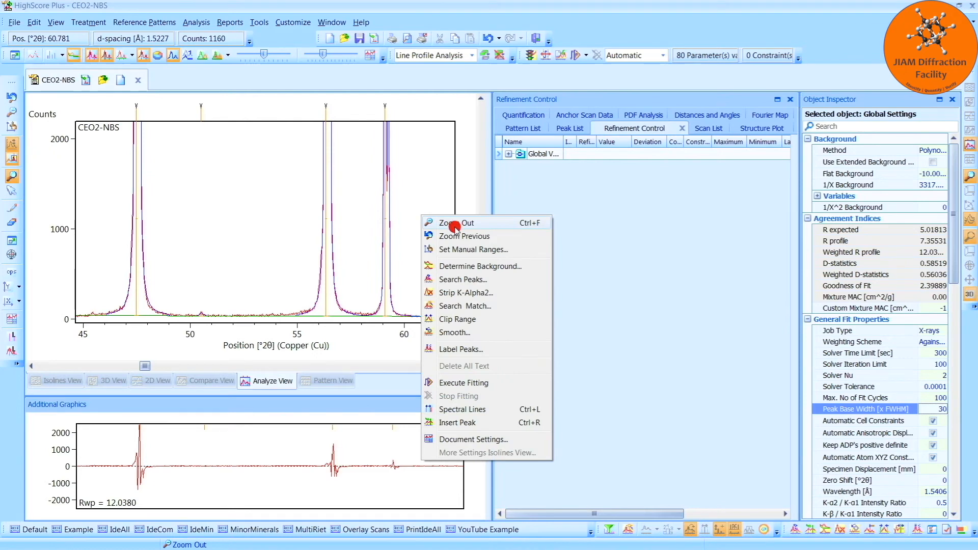
pyautogui.click(455, 225)
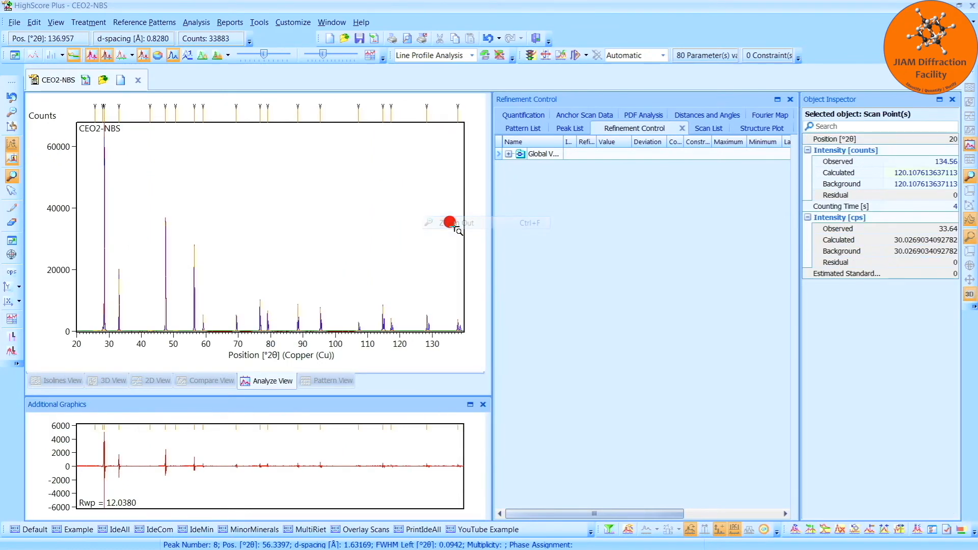
pyautogui.click(585, 55)
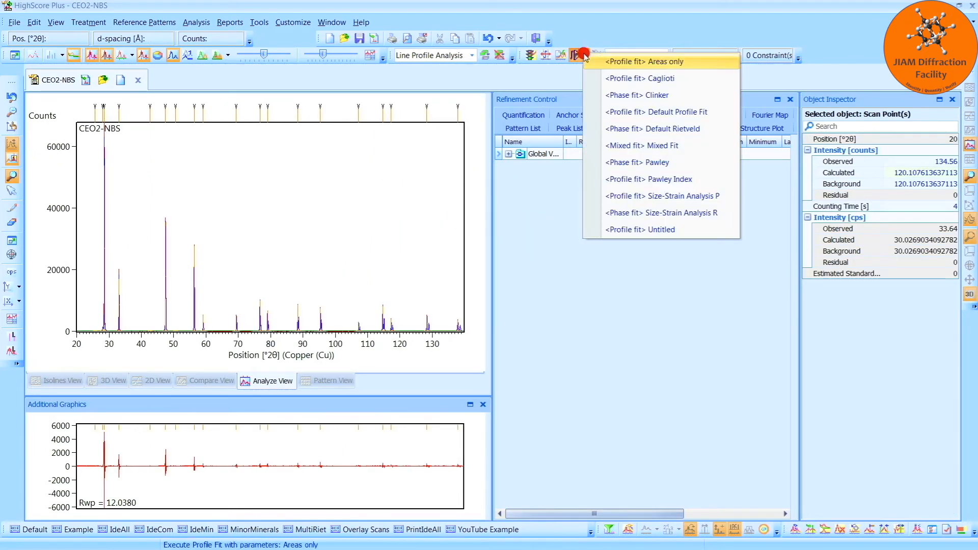
pyautogui.click(722, 114)
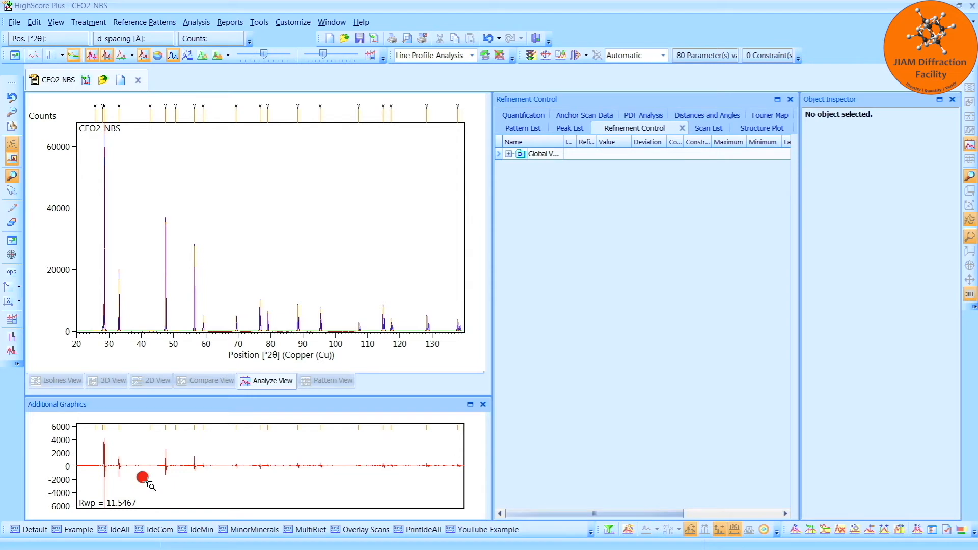
# Examine the refitted profile and difference curve along the pattern, from about 25 °2θ to the last peak near 138 °2θ
pyautogui.moveTo(126, 117); pyautogui.dragTo(87, 339)
pyautogui.click(15, 159)
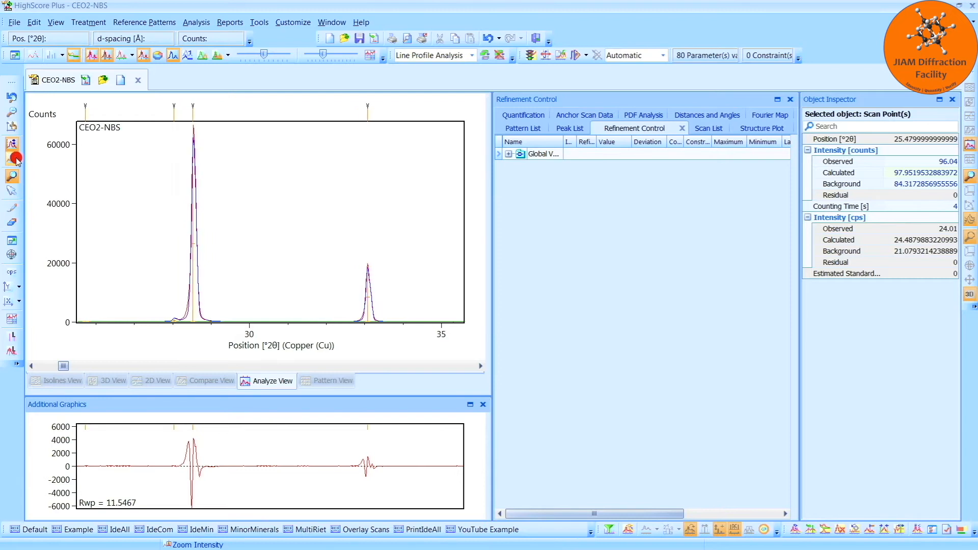
pyautogui.moveTo(66, 368); pyautogui.dragTo(471, 390)
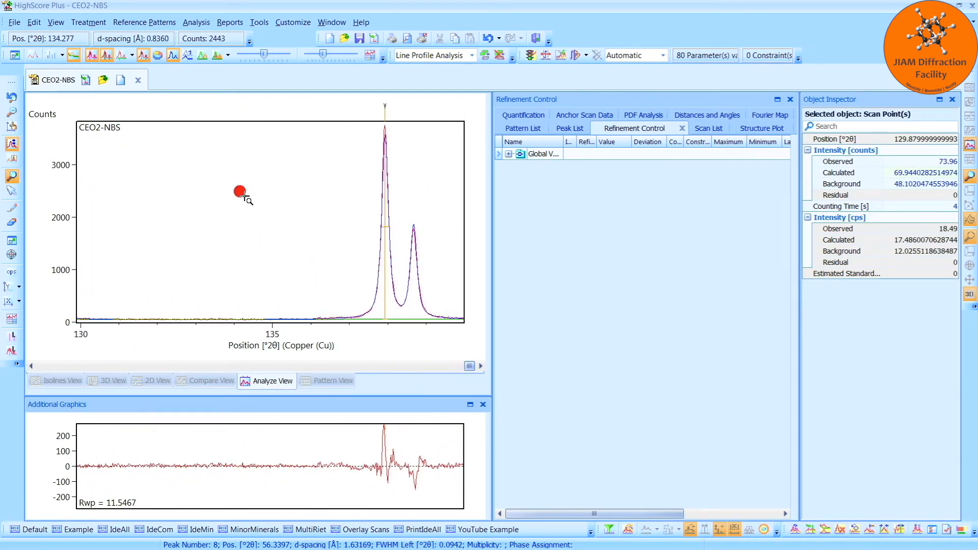
pyautogui.rightClick(240, 192)
pyautogui.click(265, 200)
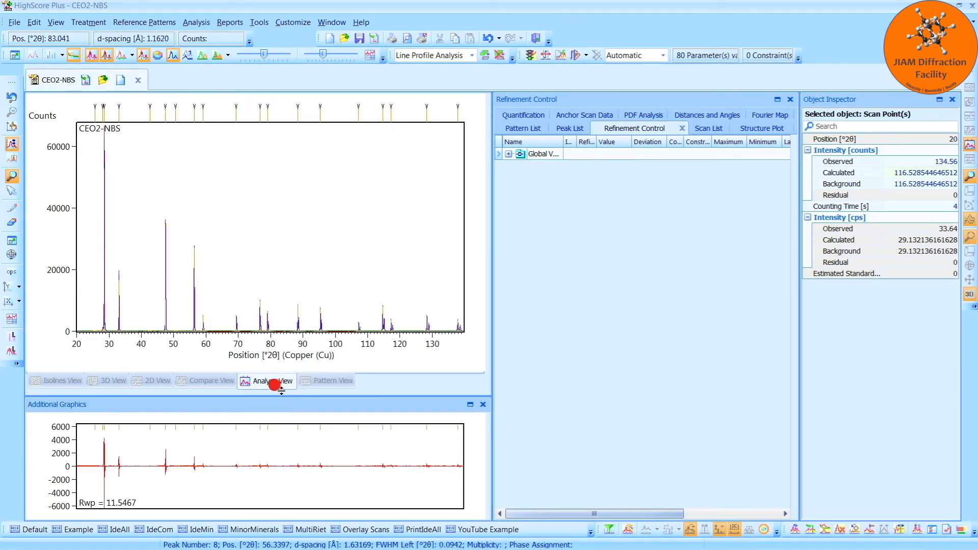
# Switch the additional graphics below the pattern to the FWHM Statistics halfwidth plot
pyautogui.rightClick(286, 441)
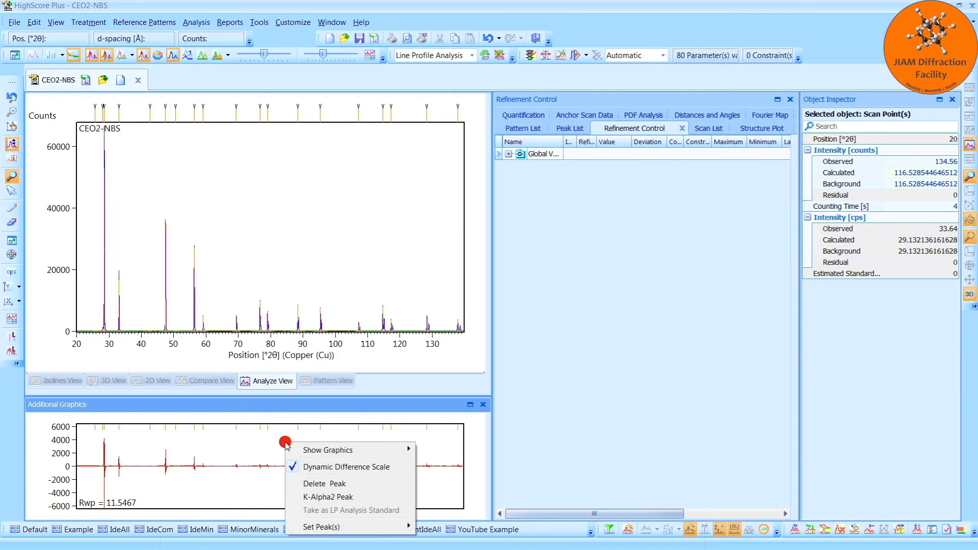
pyautogui.moveTo(326, 449)
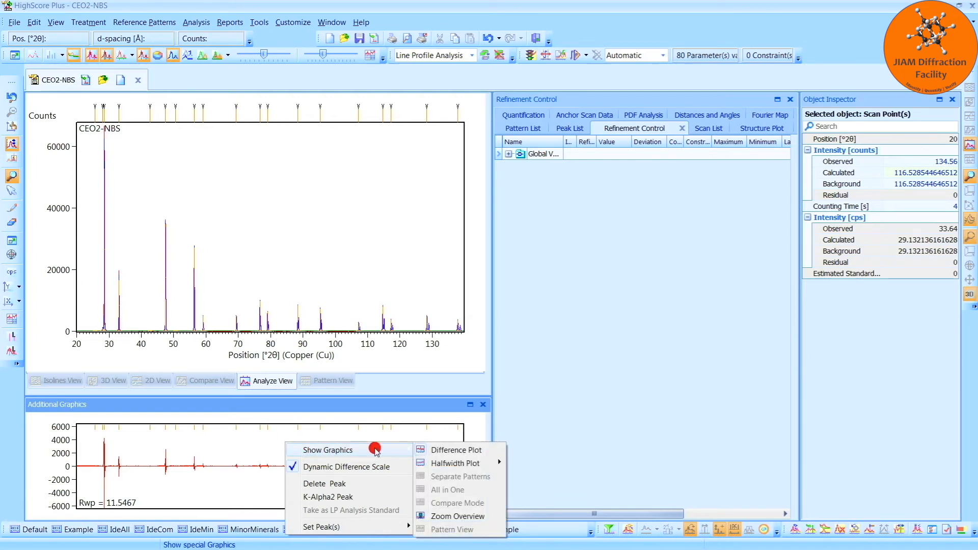
pyautogui.moveTo(488, 462)
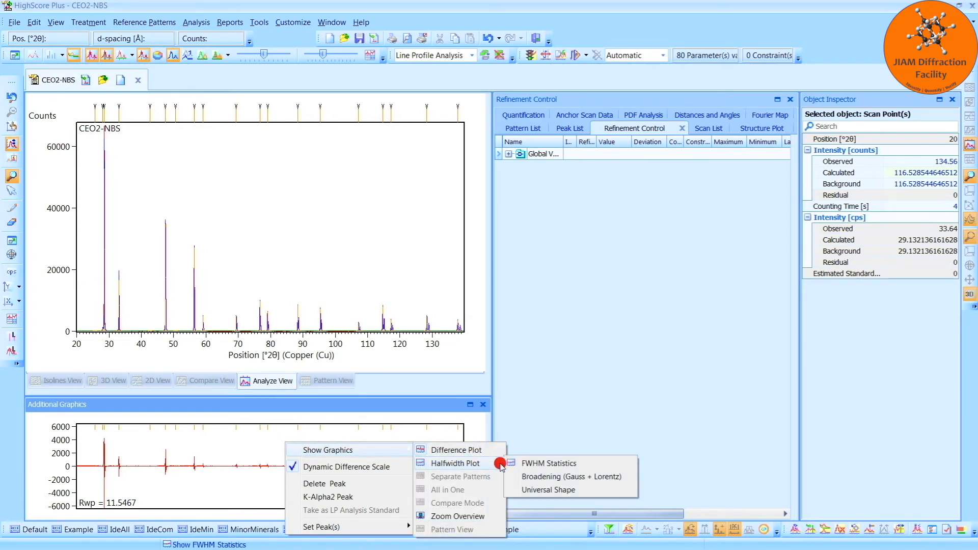
pyautogui.click(595, 464)
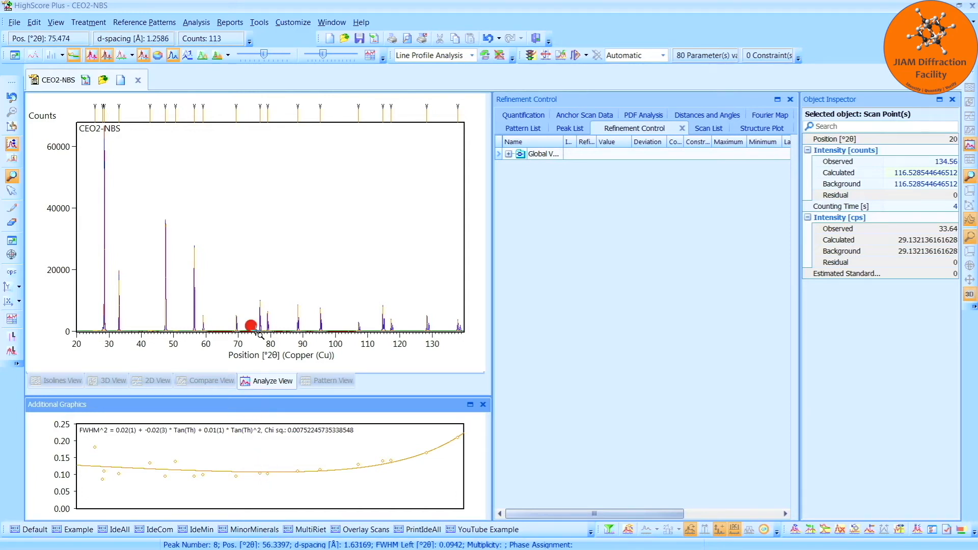
# Set the status of all peaks with a relative intensity below 1% to Excluded
pyautogui.click(258, 22)
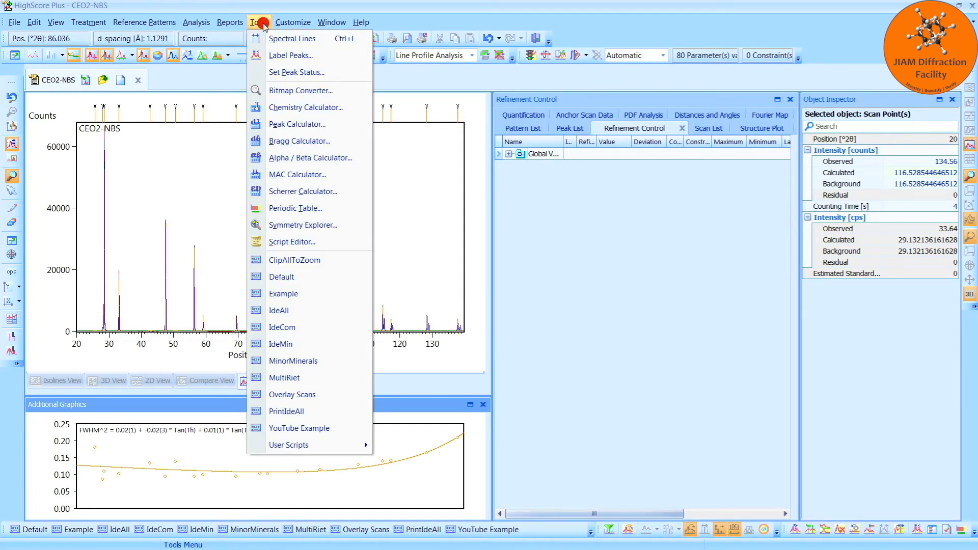
pyautogui.click(333, 73)
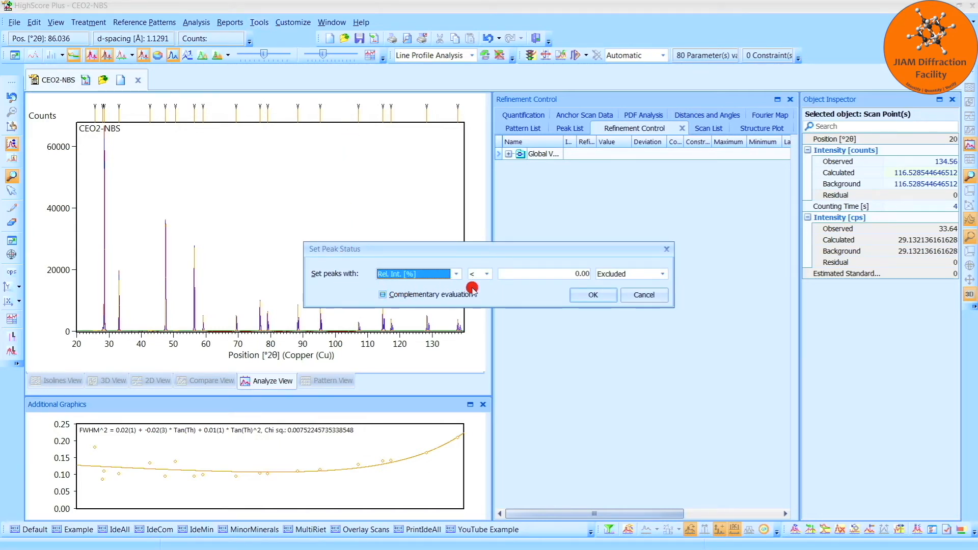
pyautogui.click(526, 272)
pyautogui.moveTo(528, 271); pyautogui.dragTo(495, 269)
pyautogui.write('1')
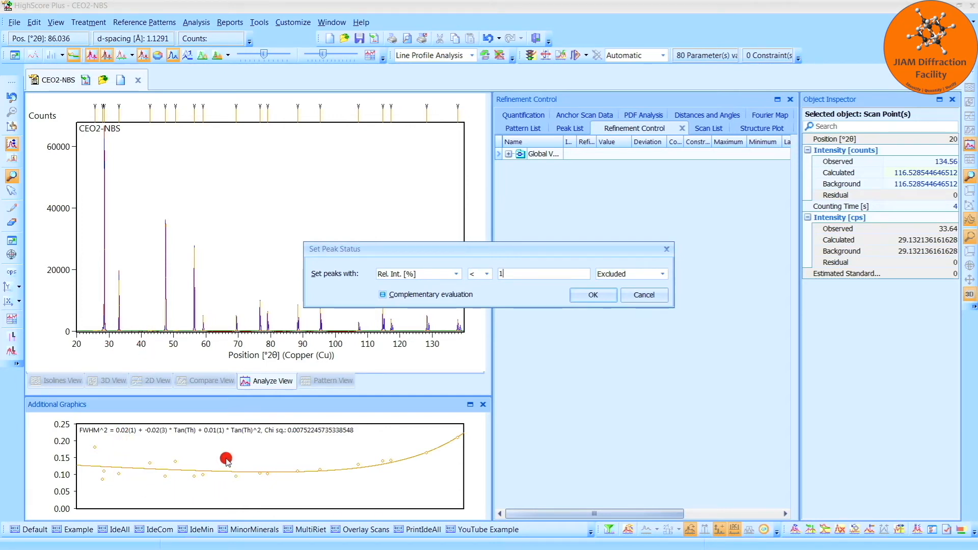
pyautogui.click(590, 297)
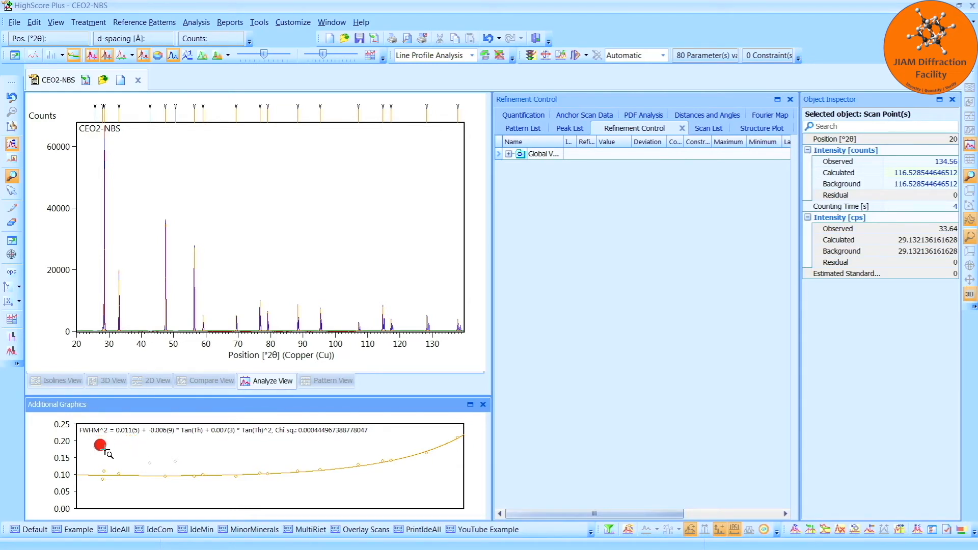
# Review the included and excluded peaks in the peak list, and inspect the peaks near 33 and 128 °2θ
pyautogui.click(113, 361)
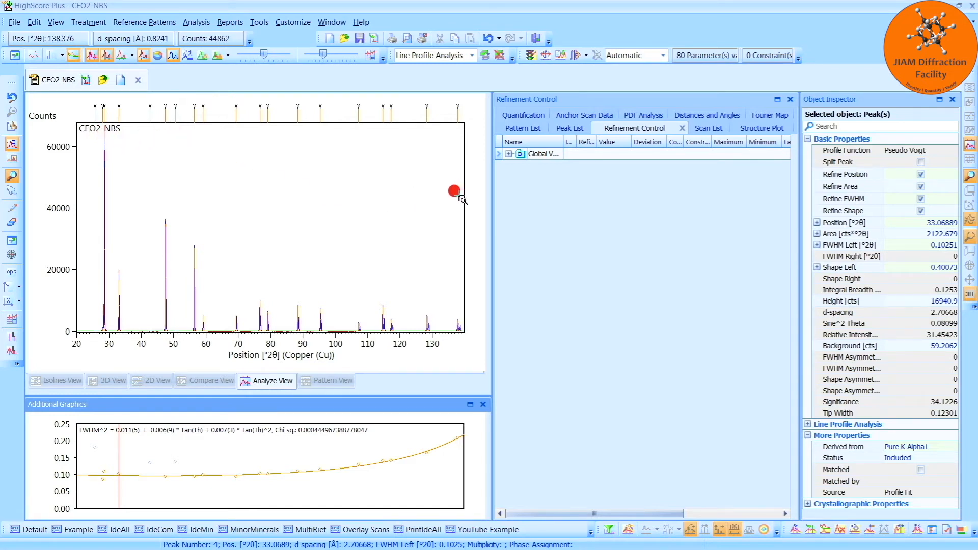
pyautogui.click(569, 129)
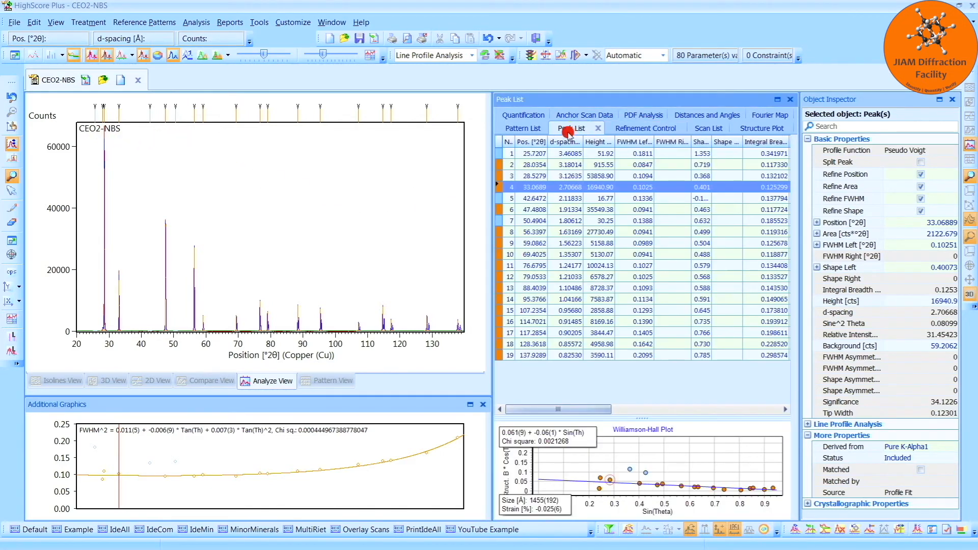
pyautogui.click(500, 200)
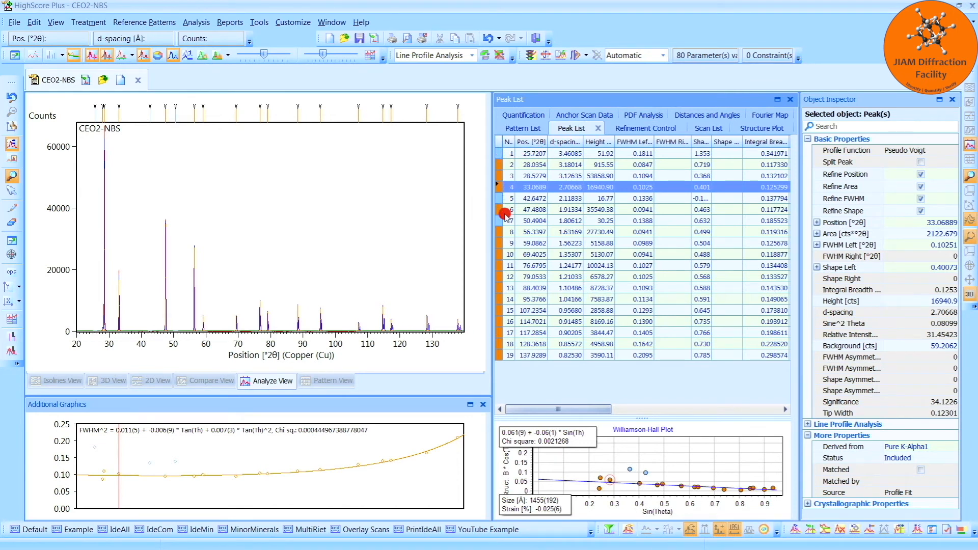
pyautogui.click(434, 300)
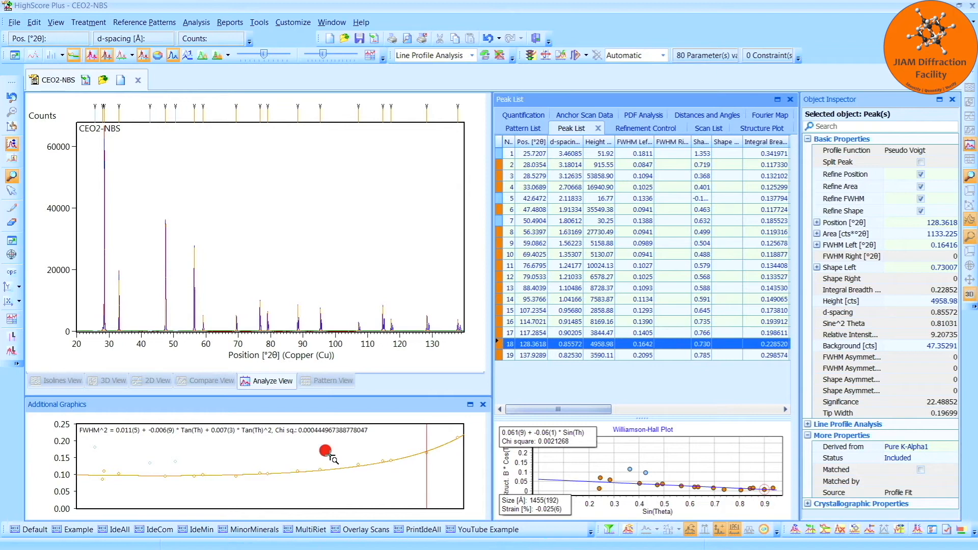
# Set the status of the small shoulder peak near 28.04 °2θ to Excluded
pyautogui.moveTo(131, 452); pyautogui.dragTo(76, 505)
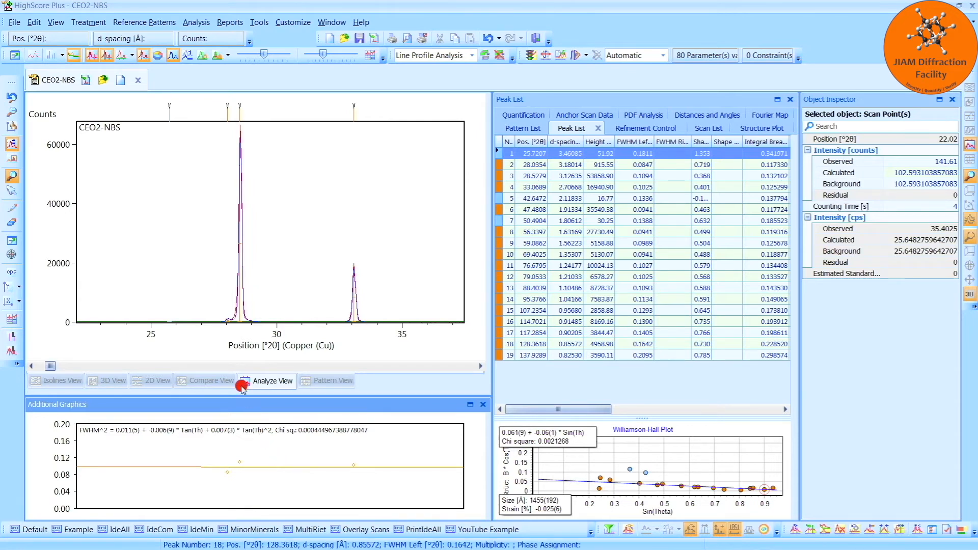
pyautogui.click(228, 312)
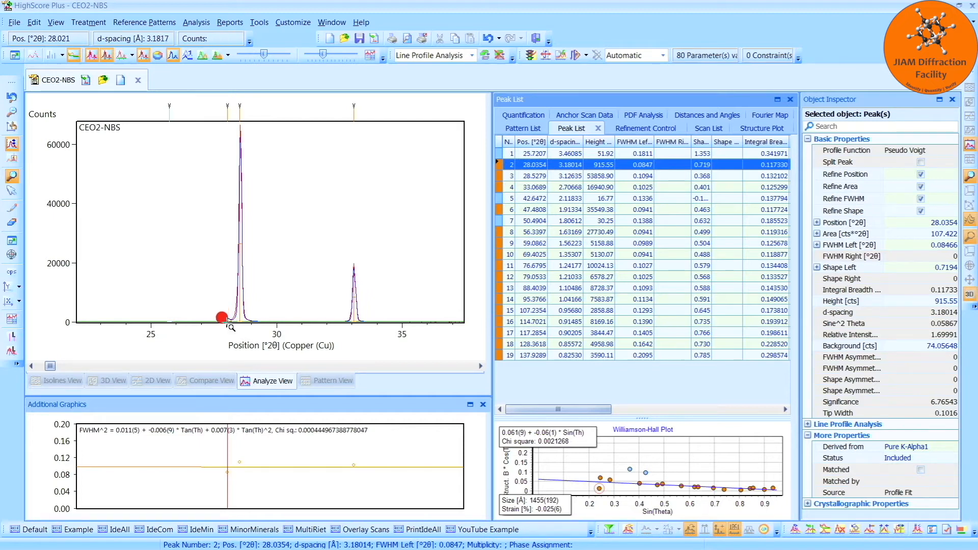
pyautogui.rightClick(227, 469)
pyautogui.moveTo(241, 471)
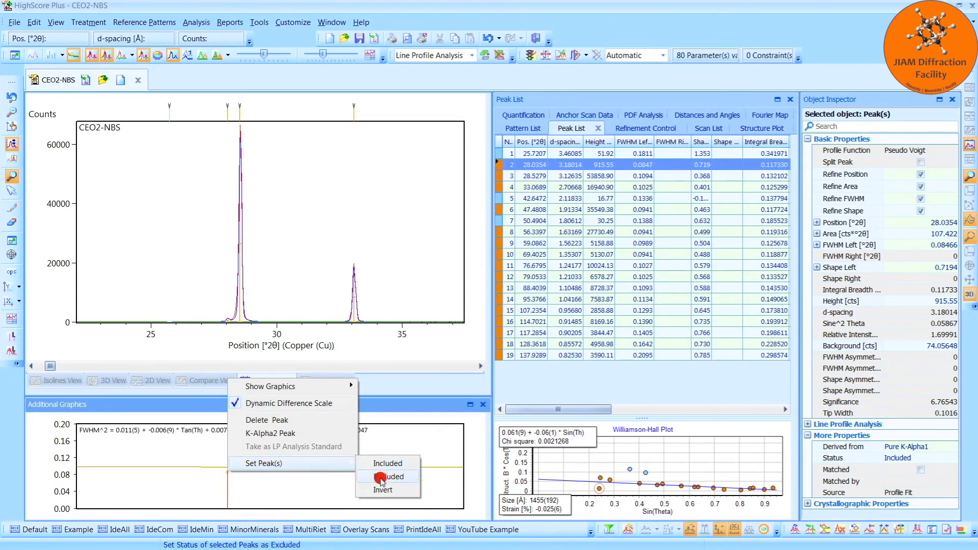
pyautogui.click(581, 166)
pyautogui.rightClick(581, 166)
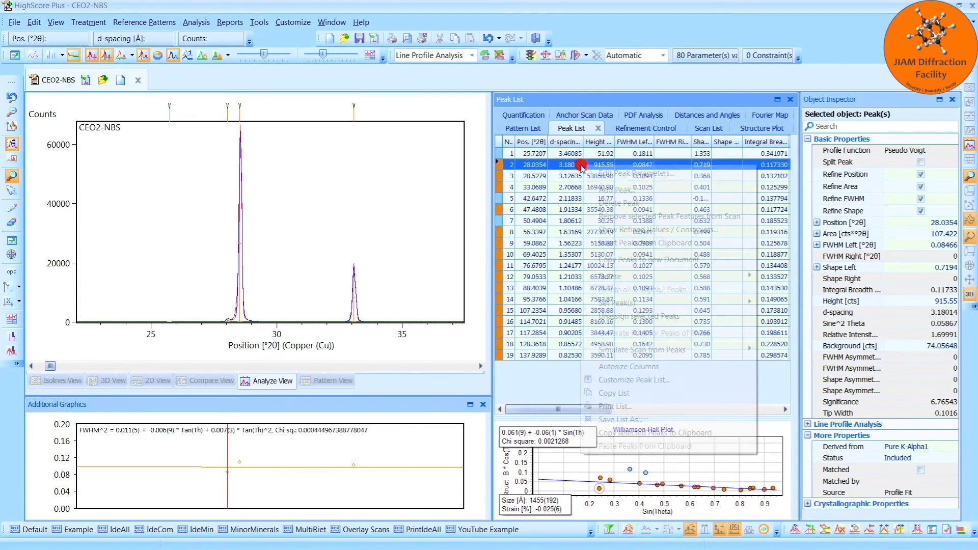
pyautogui.moveTo(653, 302)
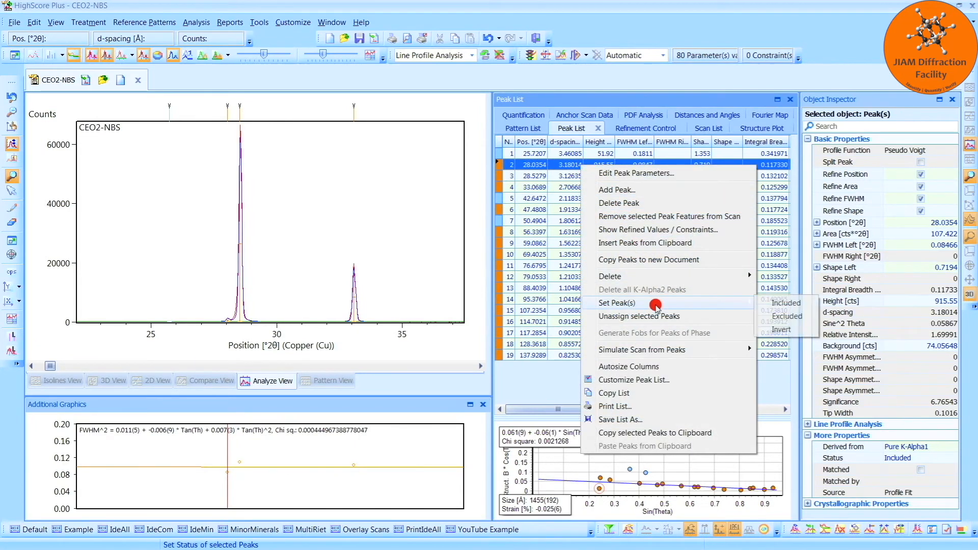
pyautogui.click(781, 318)
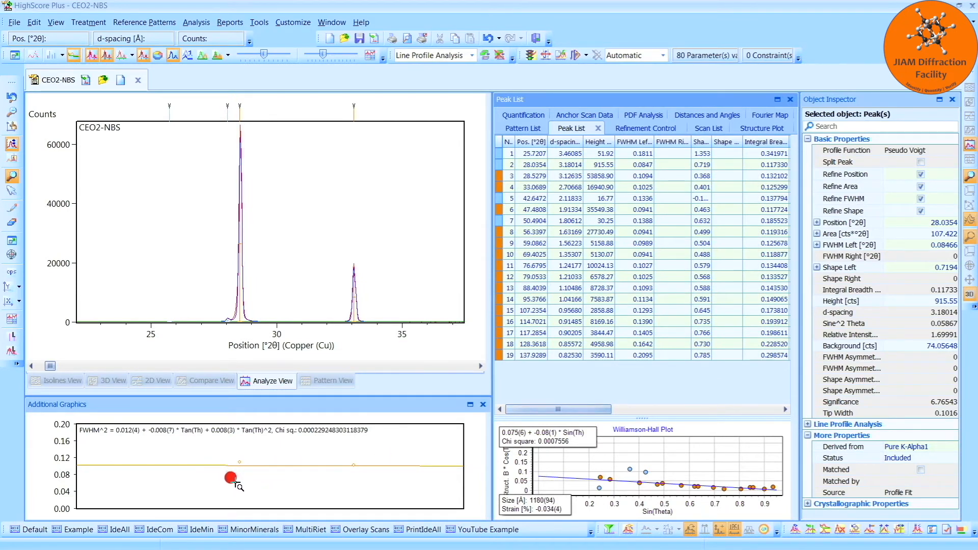
# Switch the additional graphics for the full pattern to the Broadening (Gauss + Lorentz) halfwidth plot
pyautogui.rightClick(345, 286)
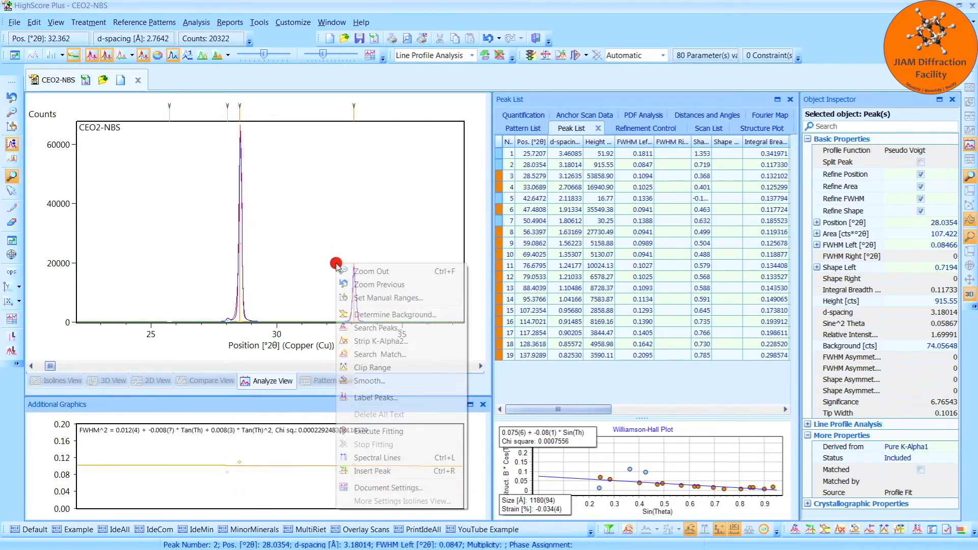
pyautogui.click(342, 272)
pyautogui.click(353, 328)
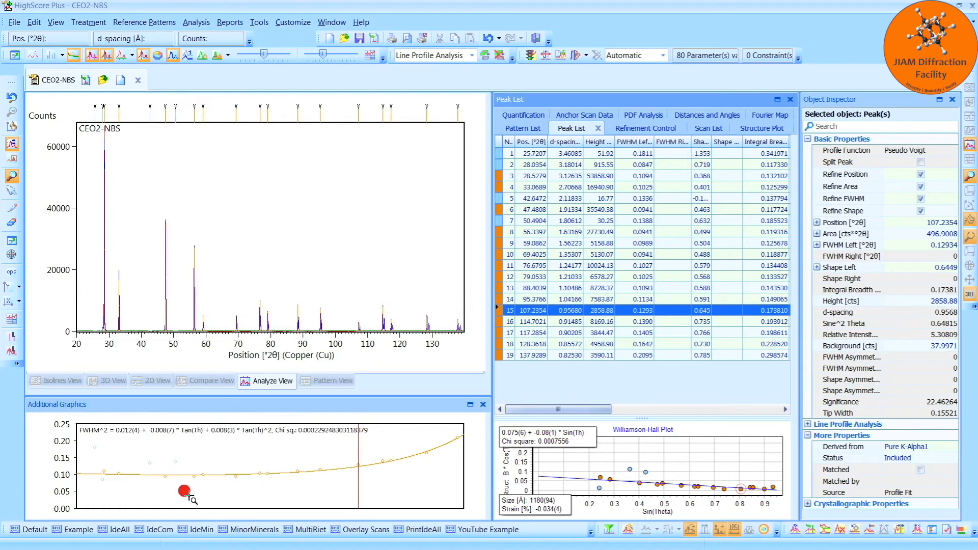
pyautogui.rightClick(124, 492)
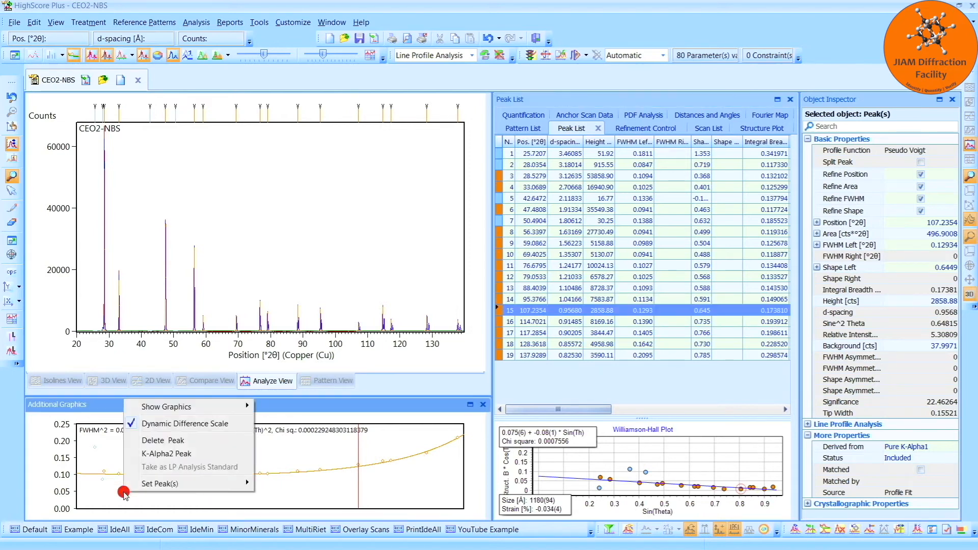
pyautogui.moveTo(219, 407)
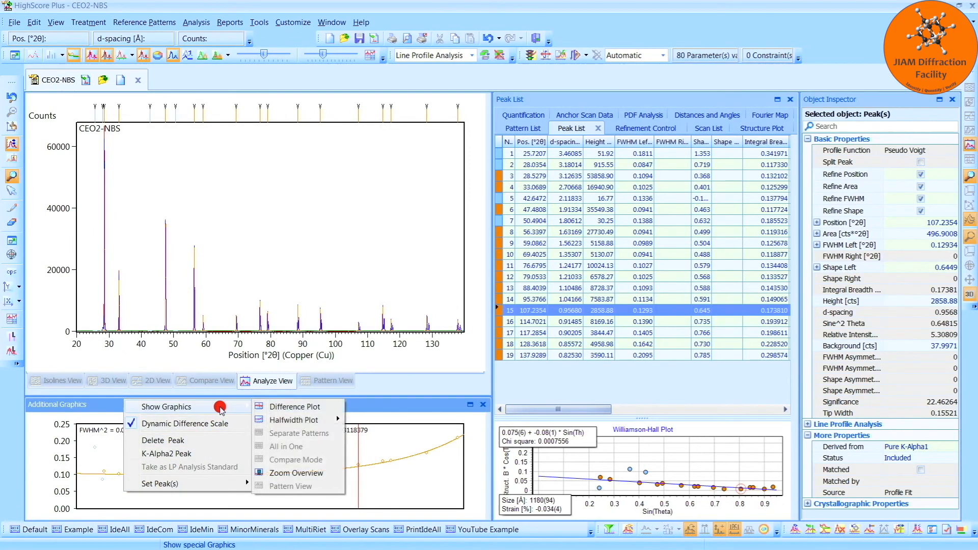
pyautogui.moveTo(327, 420)
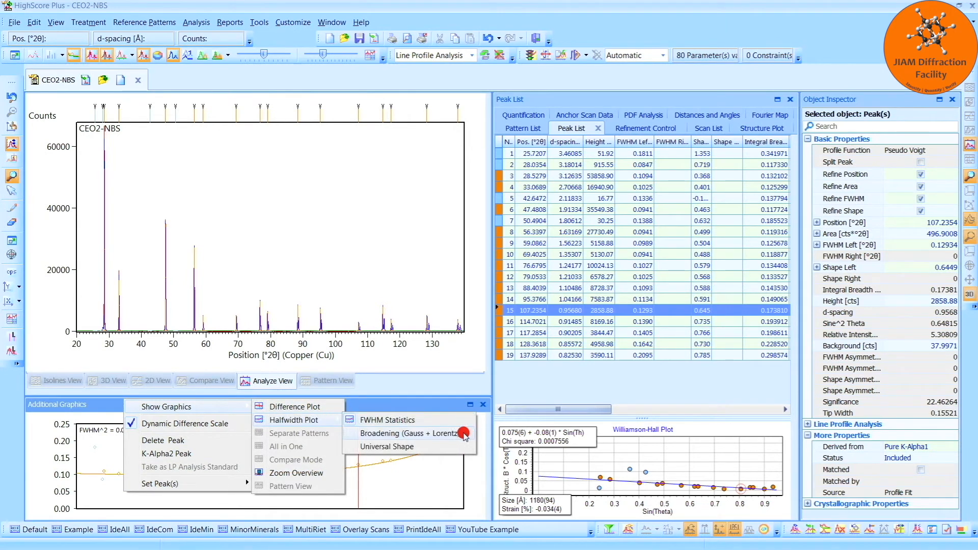
pyautogui.click(461, 433)
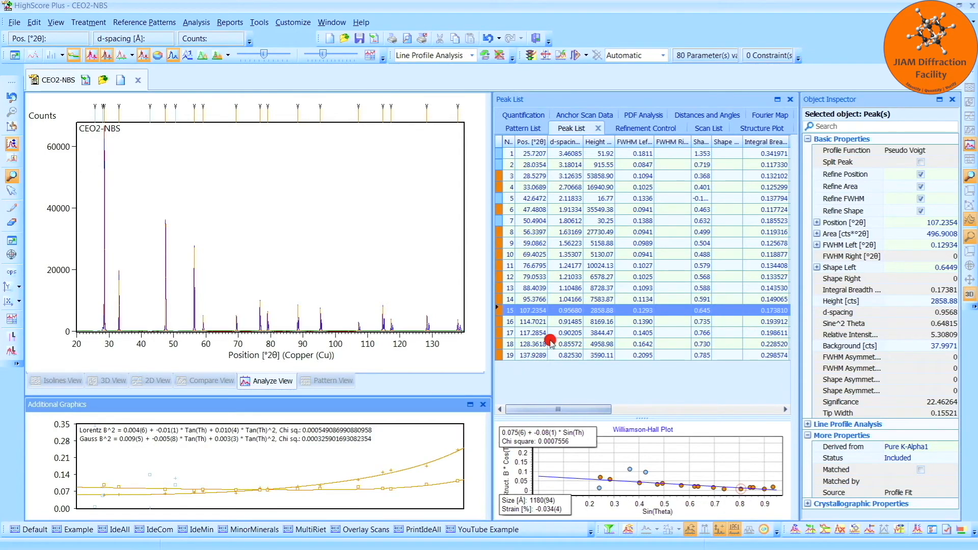
# Display the global refinement settings in a wider Object Inspector, and take the Gauss and Lorentz broadening curves as the LP Analysis Standard
pyautogui.click(645, 129)
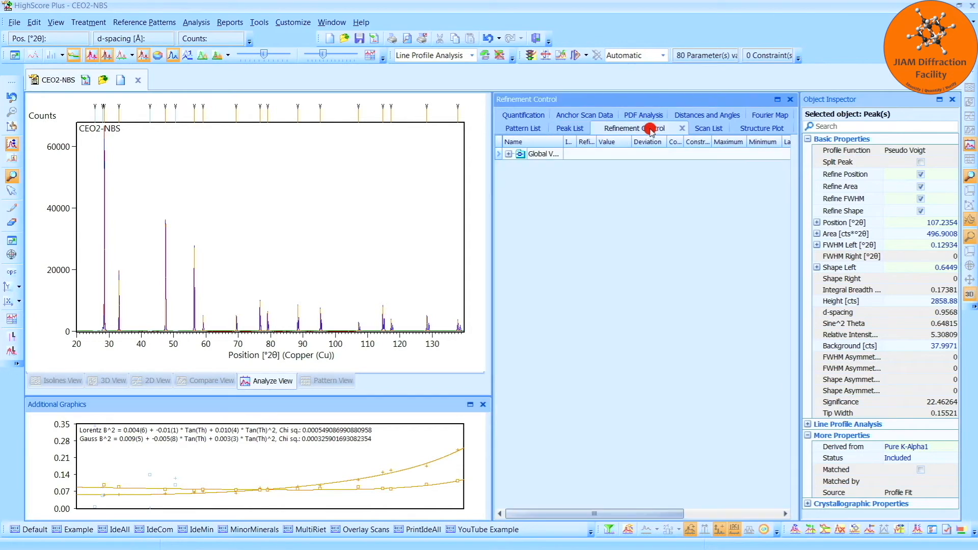
pyautogui.click(542, 154)
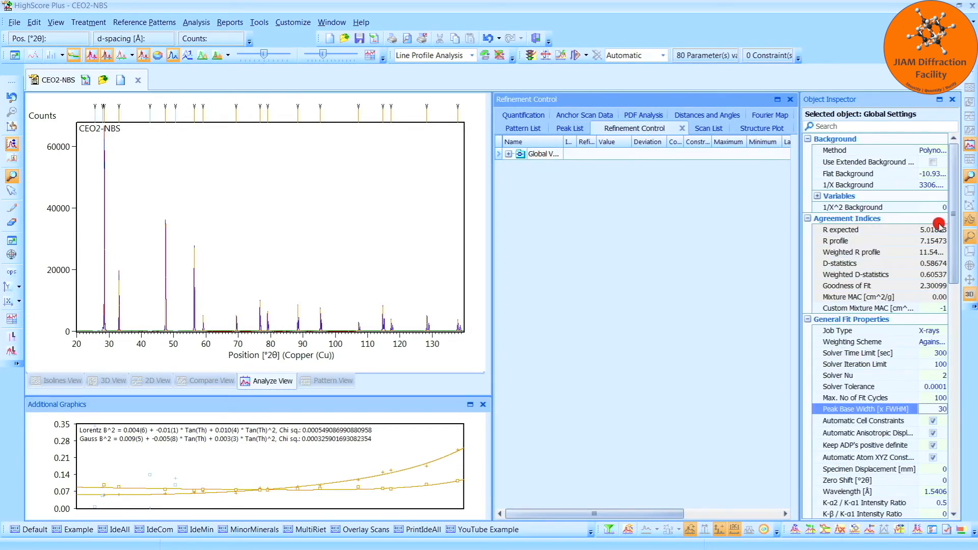
pyautogui.moveTo(953, 222); pyautogui.dragTo(968, 393)
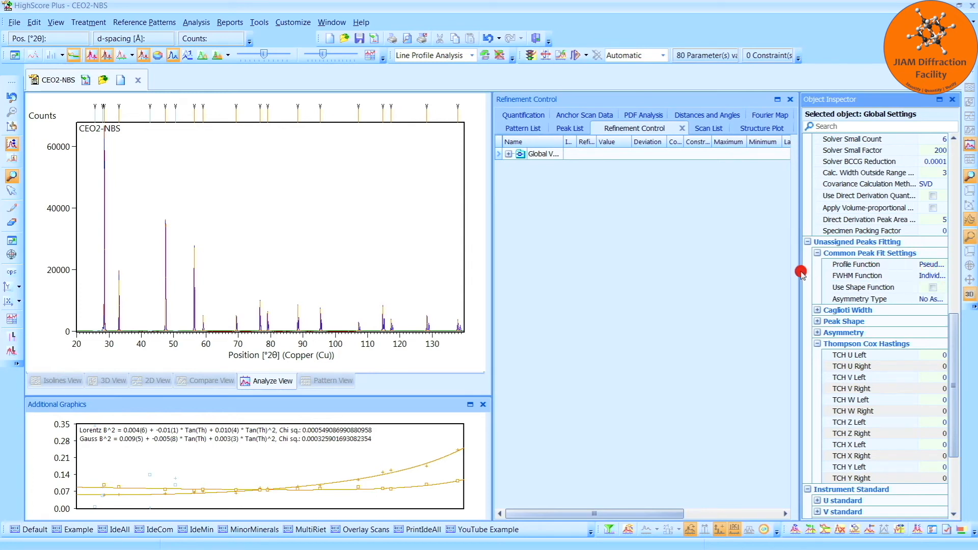
pyautogui.moveTo(791, 271); pyautogui.dragTo(757, 267)
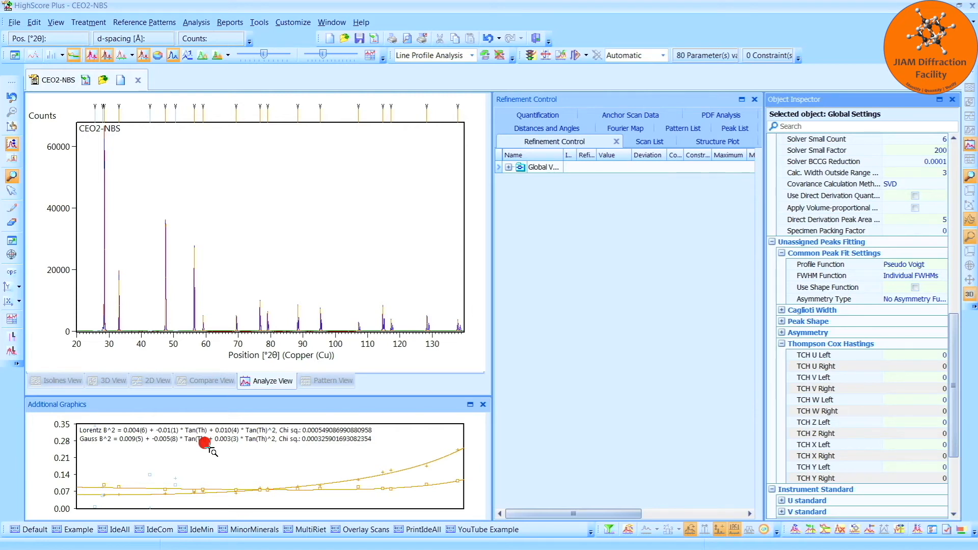
pyautogui.rightClick(224, 456)
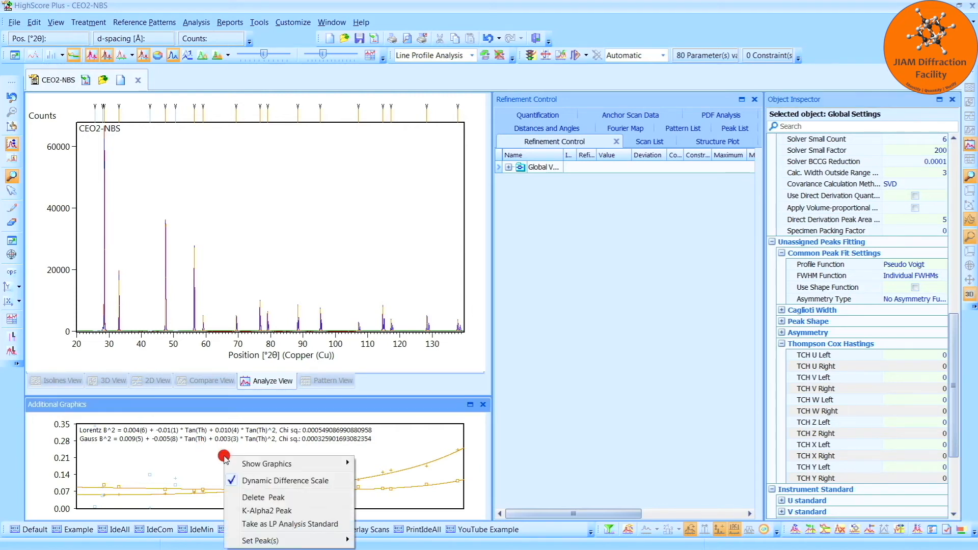
pyautogui.click(344, 524)
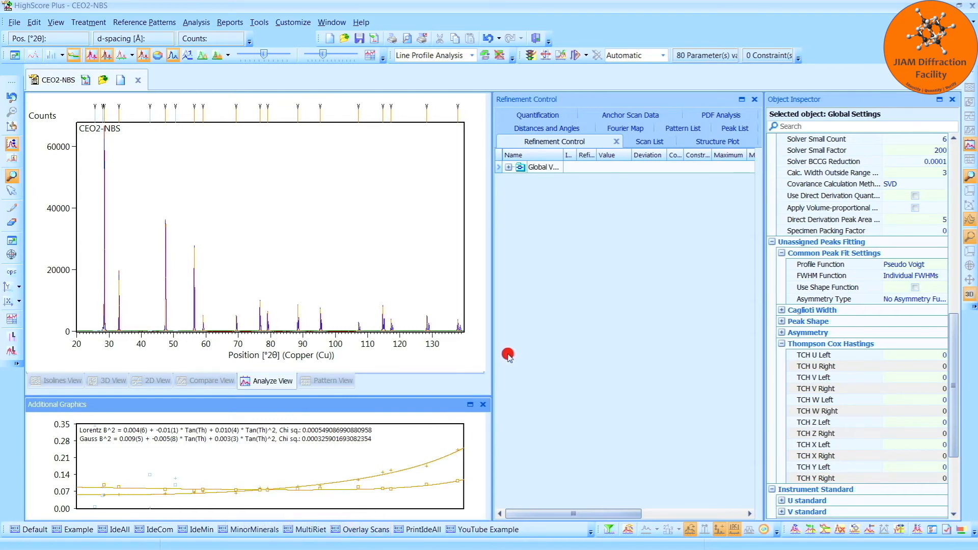
# Examine the values and ESDs of Gauss and Lorentz coefficients A, B and C under Instrument Standard in the global settings
pyautogui.click(546, 166)
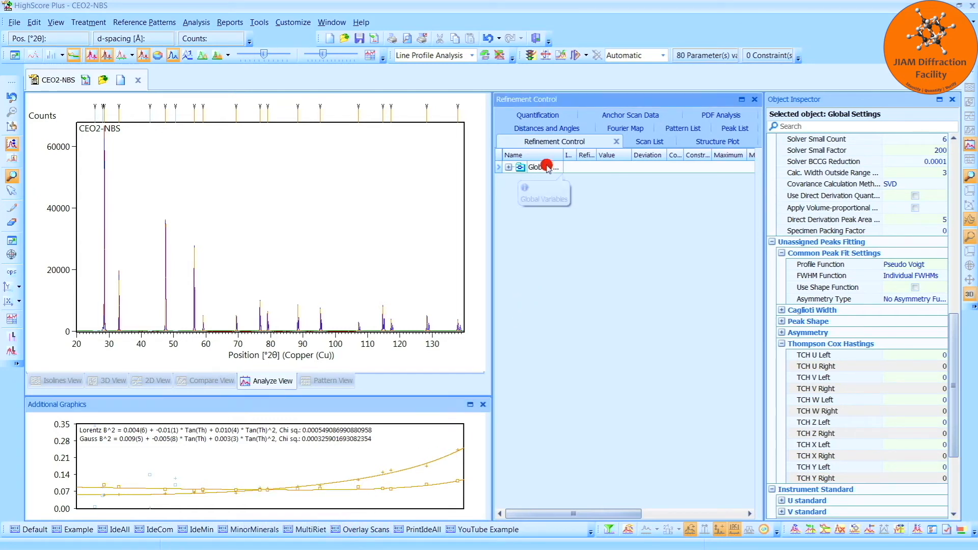
pyautogui.moveTo(954, 356); pyautogui.dragTo(954, 412)
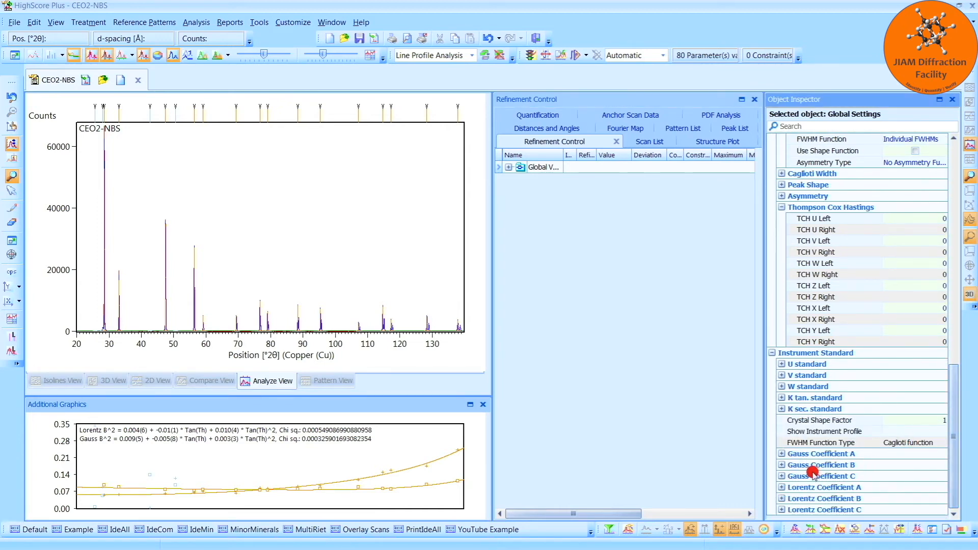
pyautogui.click(781, 509)
pyautogui.click(781, 475)
pyautogui.click(782, 463)
pyautogui.click(782, 452)
pyautogui.click(781, 441)
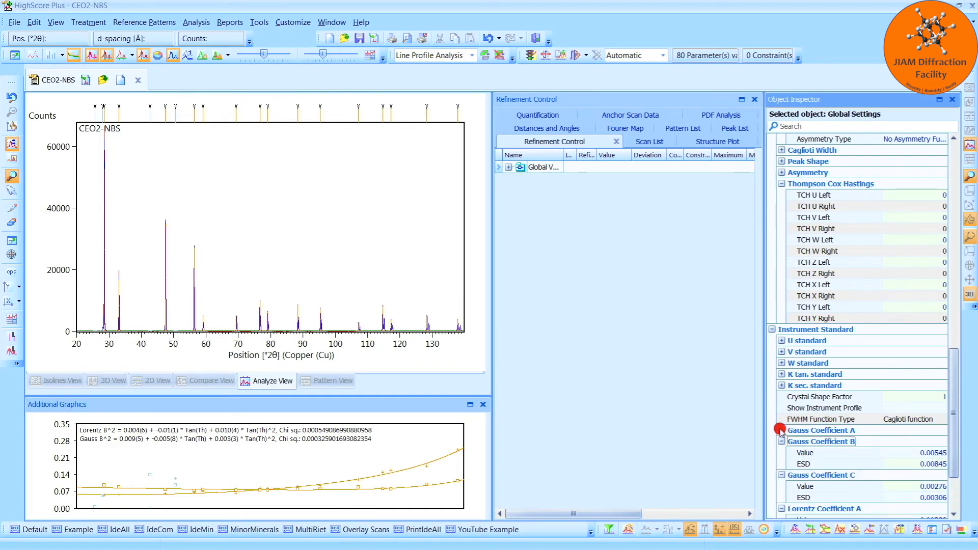
pyautogui.click(781, 430)
pyautogui.scroll(-3, 781, 431)
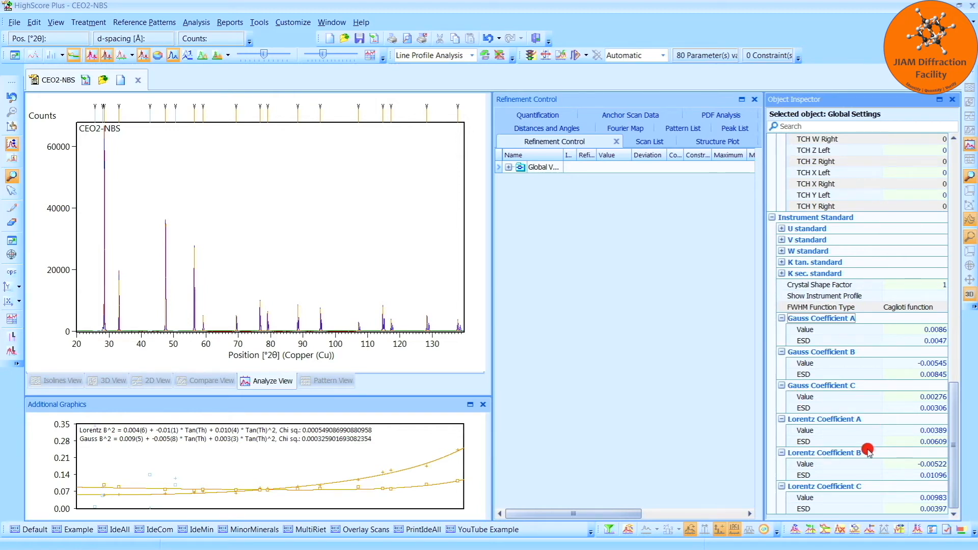
# Remove the CeO2 standard scan from the document
pyautogui.click(656, 142)
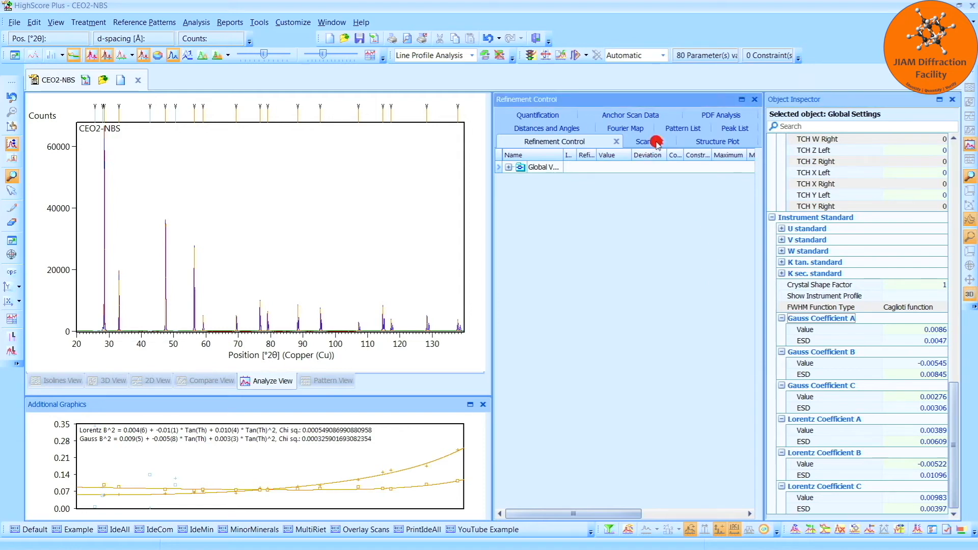
pyautogui.rightClick(566, 167)
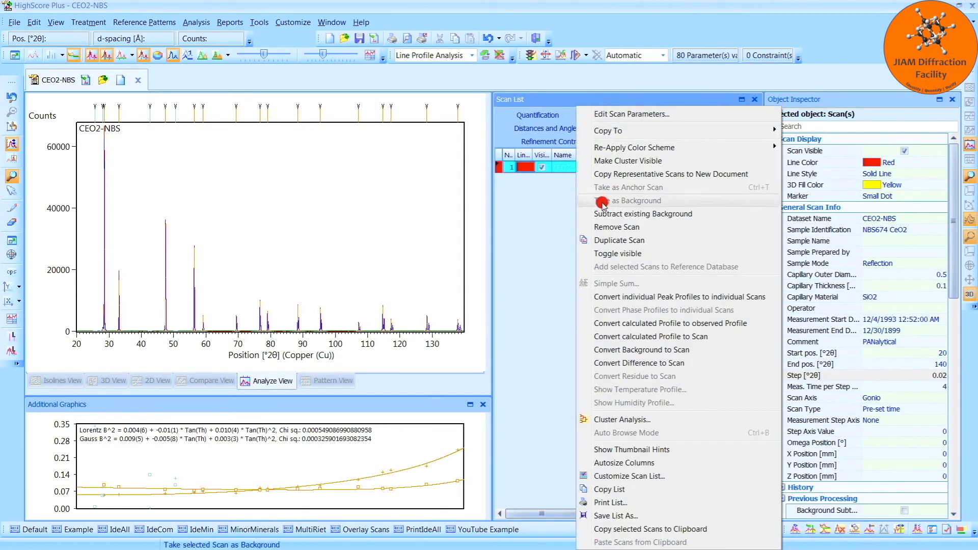
pyautogui.click(625, 227)
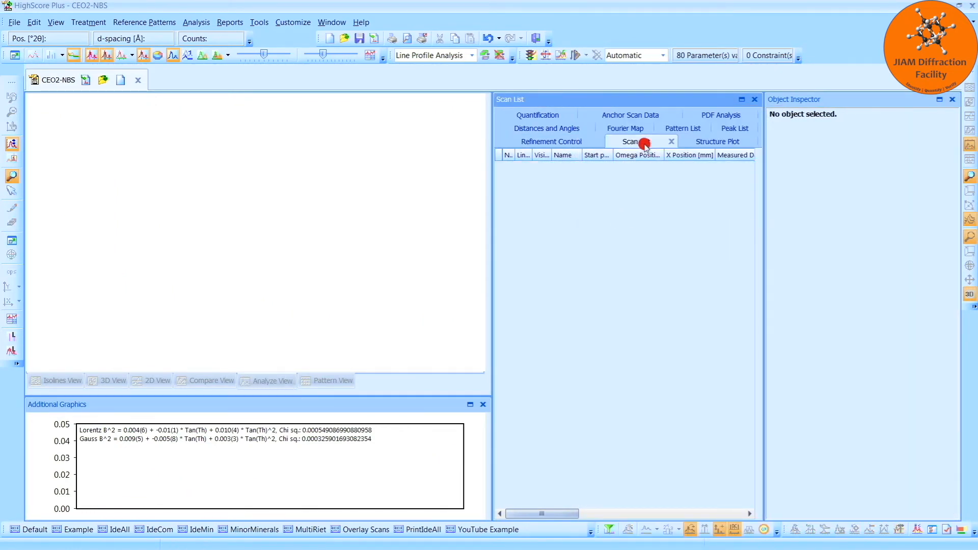
# Delete all peaks from the peak list
pyautogui.click(737, 129)
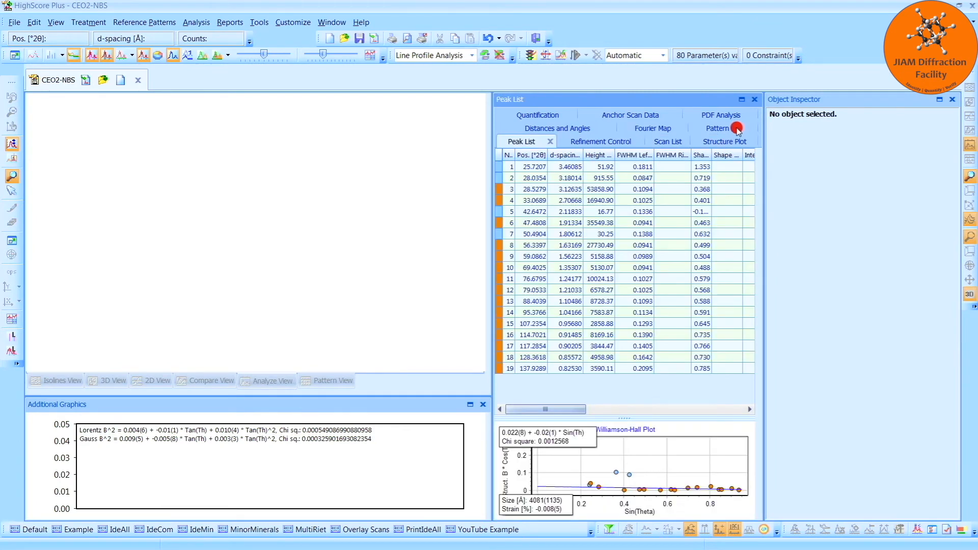
pyautogui.click(630, 212)
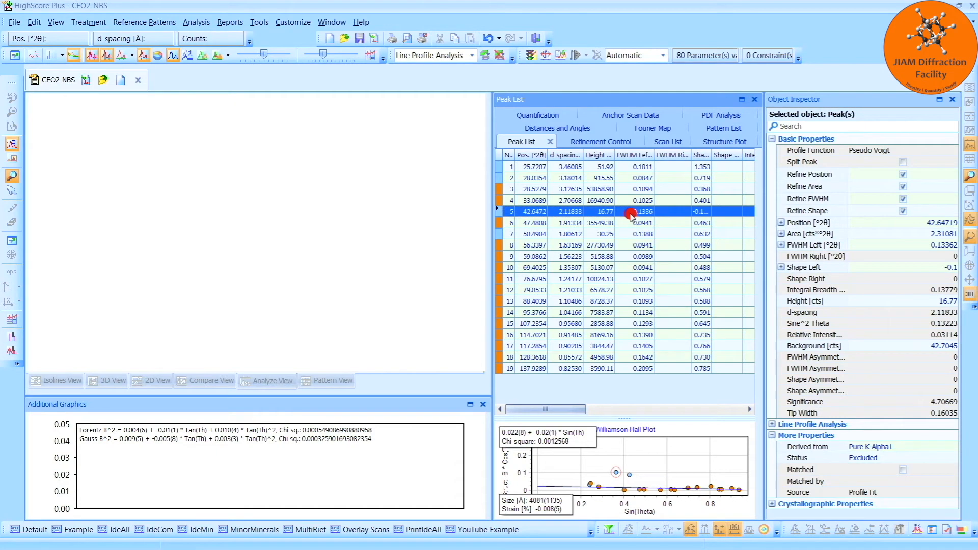
pyautogui.hotkey('ctrl', 'a')
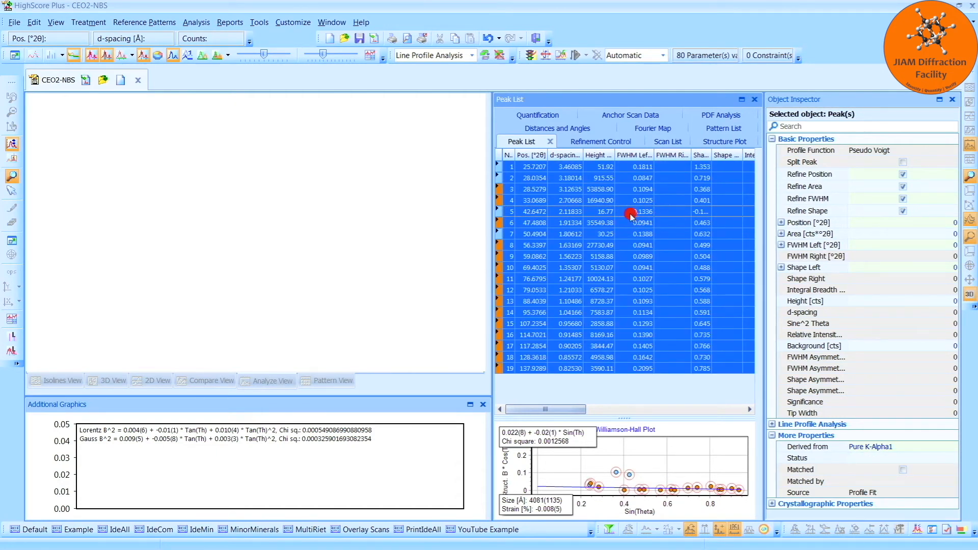
pyautogui.press('Delete')
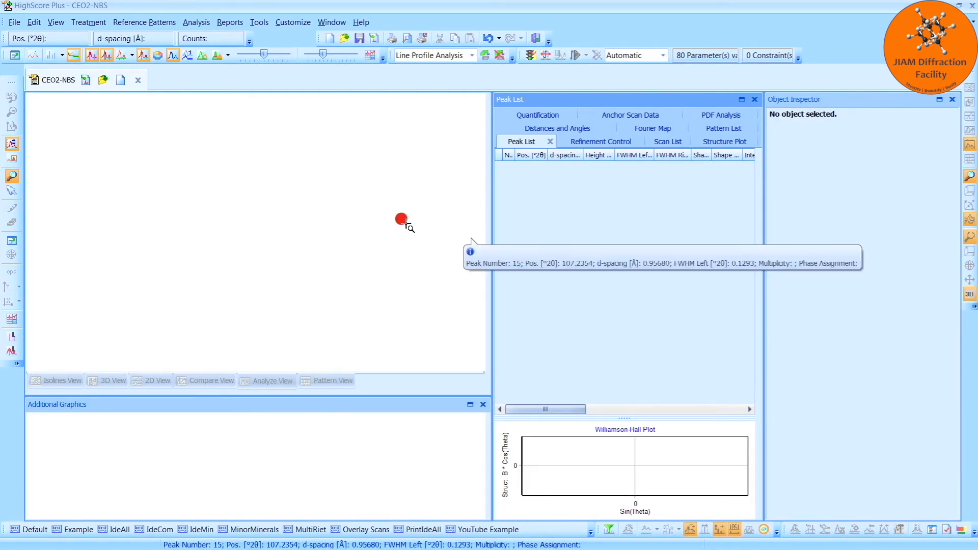
# Save the emptied document as "Parameter File - YouTube" in HighScore Plus (*.HPF) format in the YouTube documents folder
pyautogui.click(15, 22)
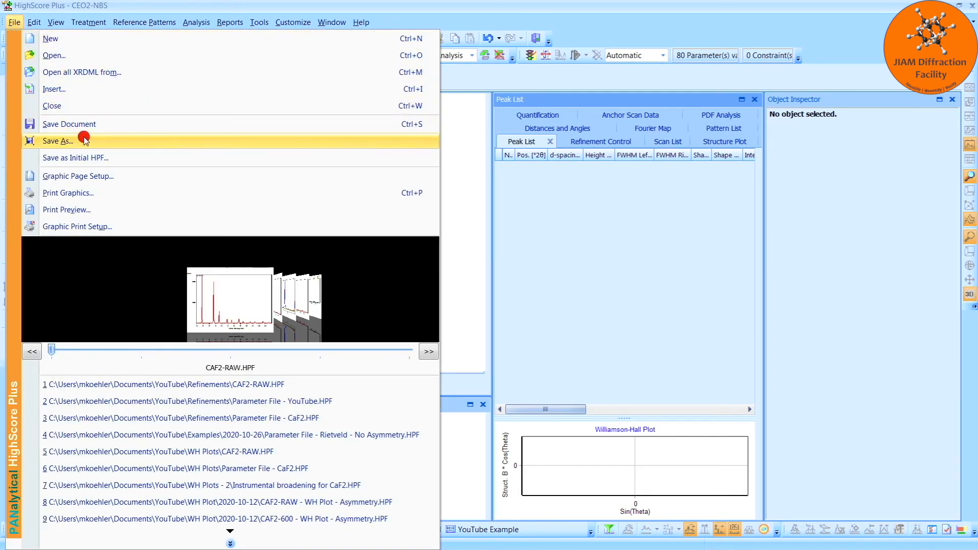
pyautogui.click(82, 138)
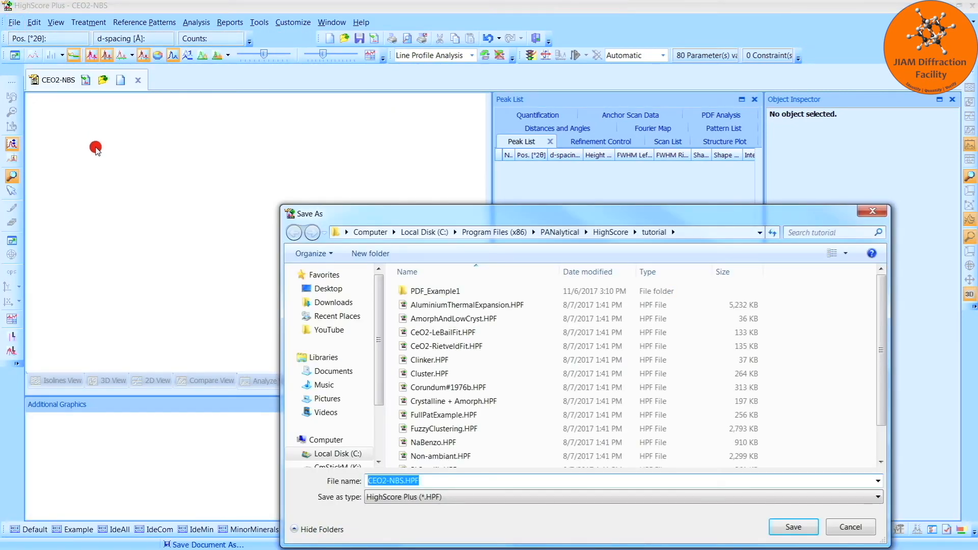
pyautogui.click(339, 330)
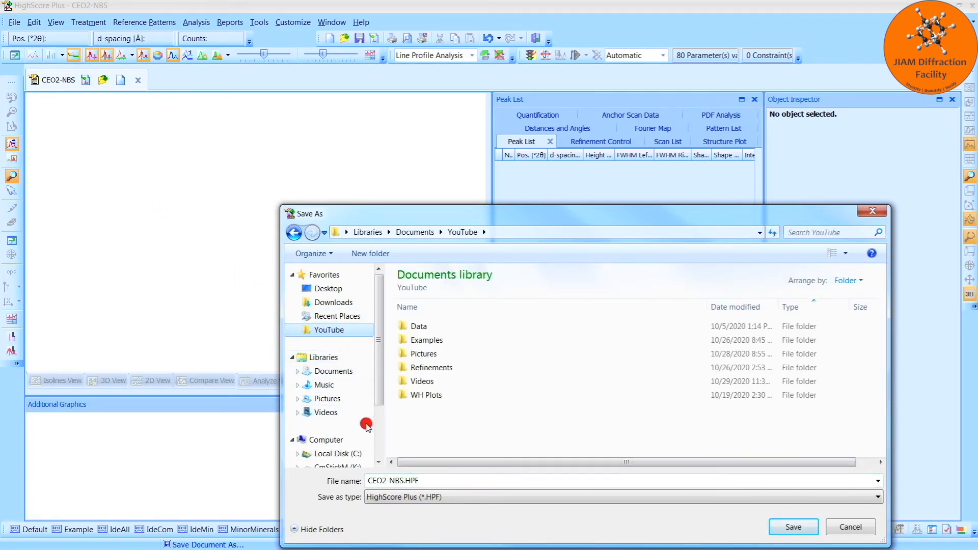
pyautogui.click(393, 477)
pyautogui.click(400, 479)
pyautogui.moveTo(402, 479); pyautogui.dragTo(365, 465)
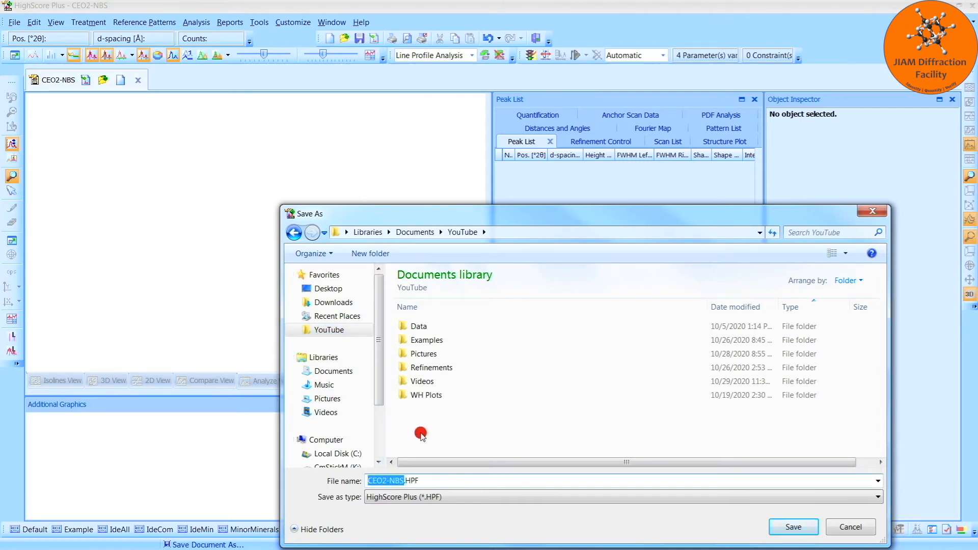
pyautogui.write('Parameter File -')
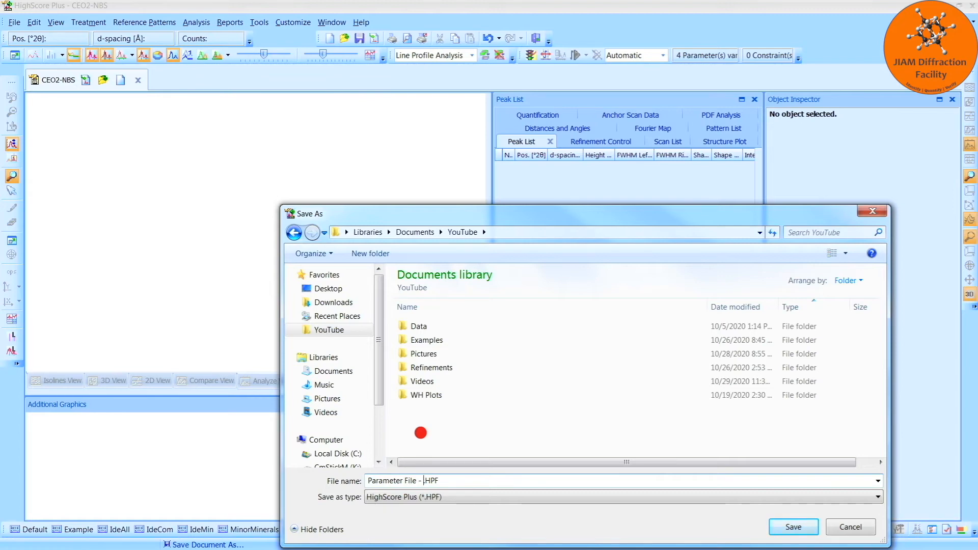
pyautogui.write('div')
pyautogui.press('BackSpace')
pyautogui.press('Return')
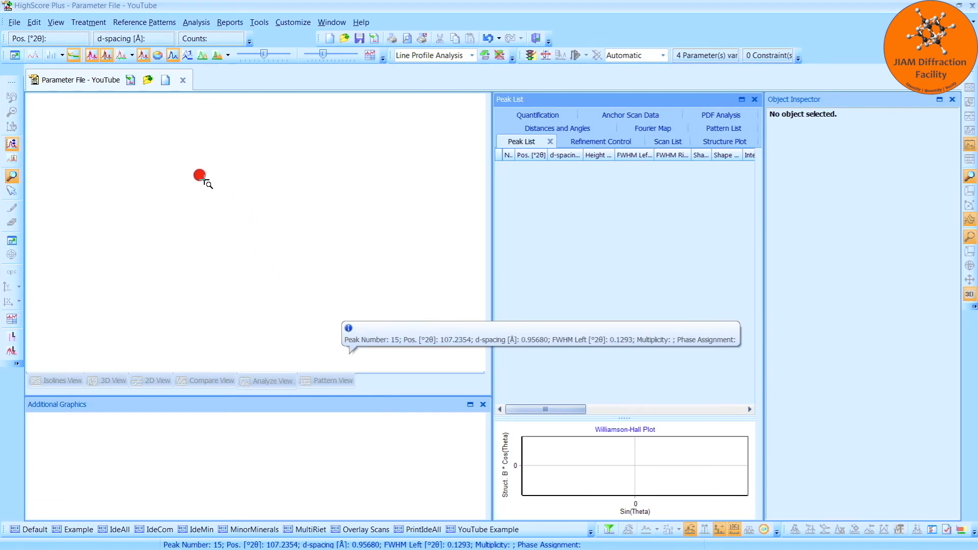
# Insert the CAF2-RAW.RD scan from the HighScore tutorial folder into the parameter file document
pyautogui.click(132, 81)
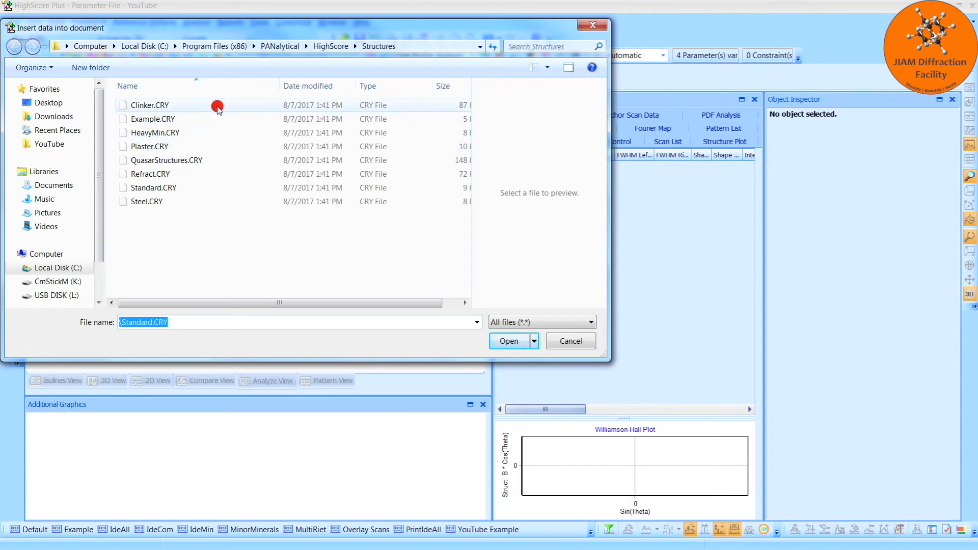
pyautogui.click(329, 46)
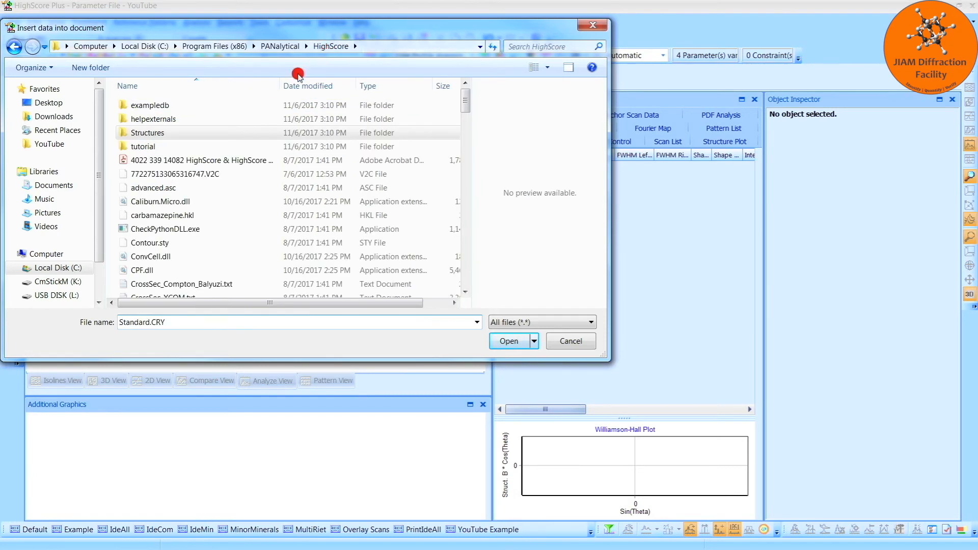
pyautogui.doubleClick(186, 147)
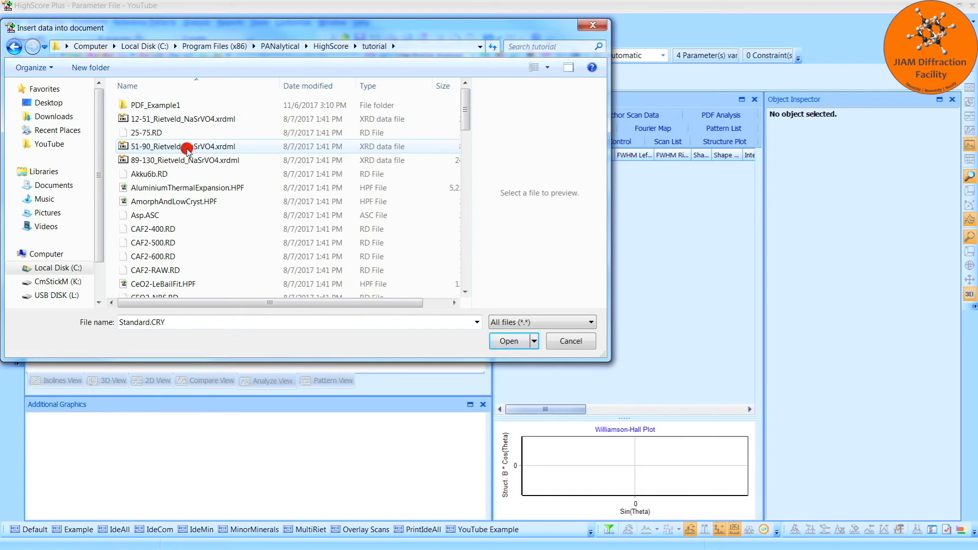
pyautogui.doubleClick(200, 271)
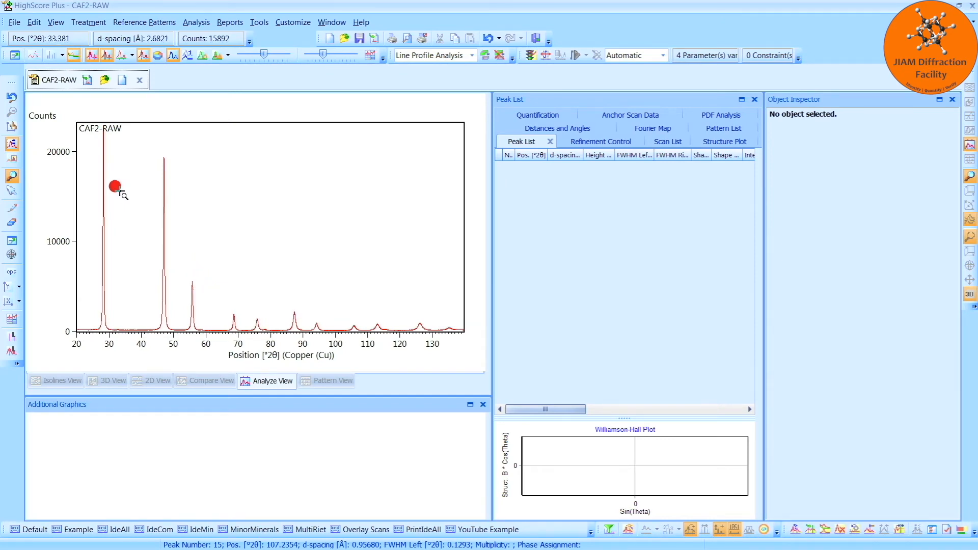
# Save the document as CAF2-RAW.HPF in HighScore Plus (*.HPF) format in the YouTube documents folder
pyautogui.click(14, 23)
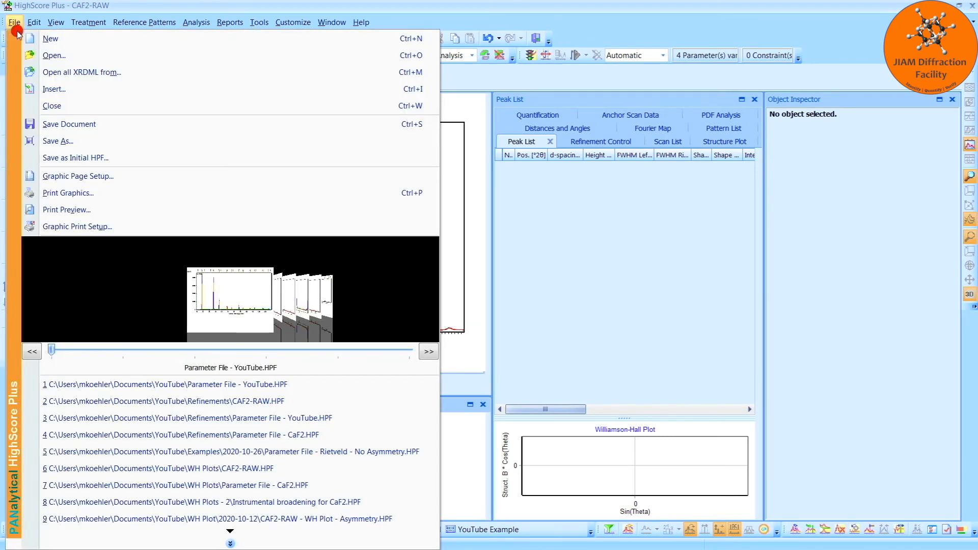
pyautogui.click(87, 142)
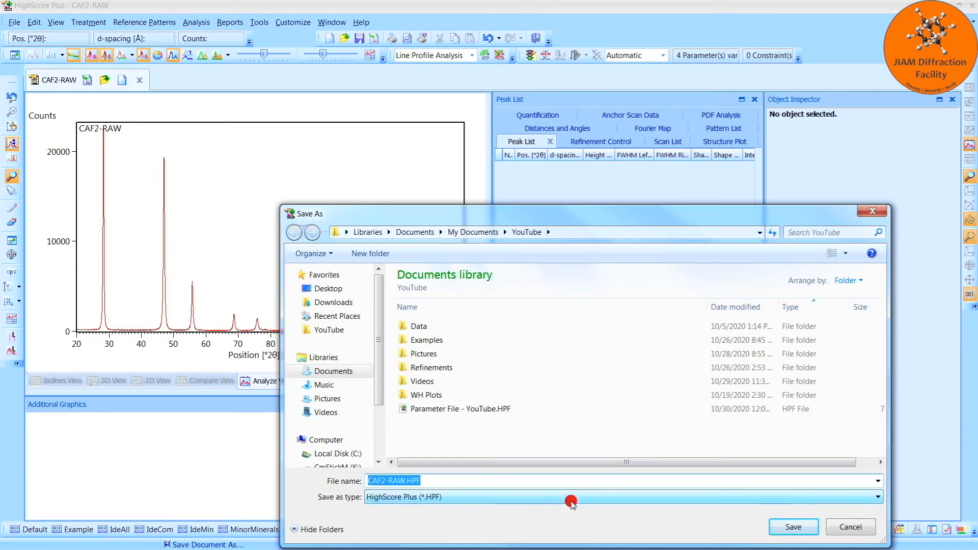
pyautogui.click(786, 524)
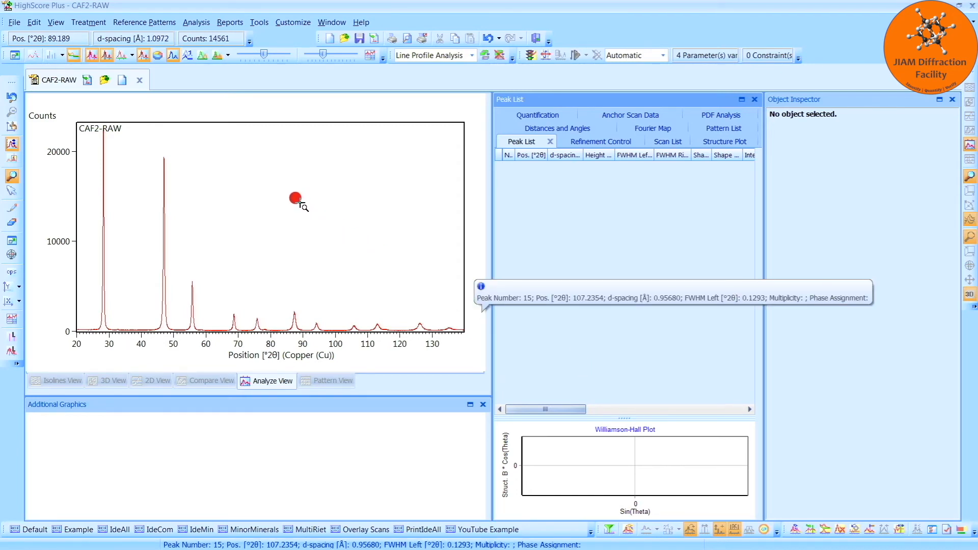
# Determine the background automatically with bending factor 0, granularity 19 and smoothed input data, and accept it
pyautogui.rightClick(298, 201)
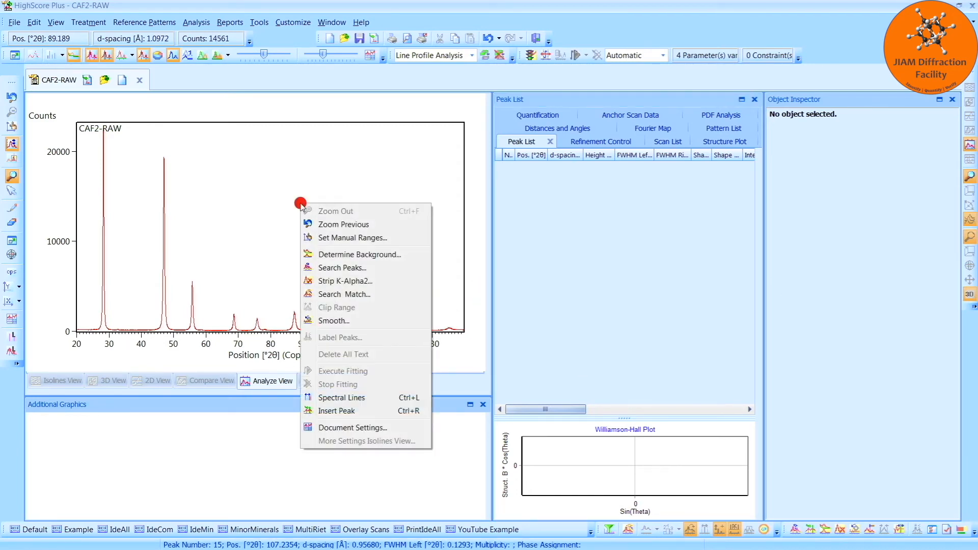
pyautogui.click(407, 255)
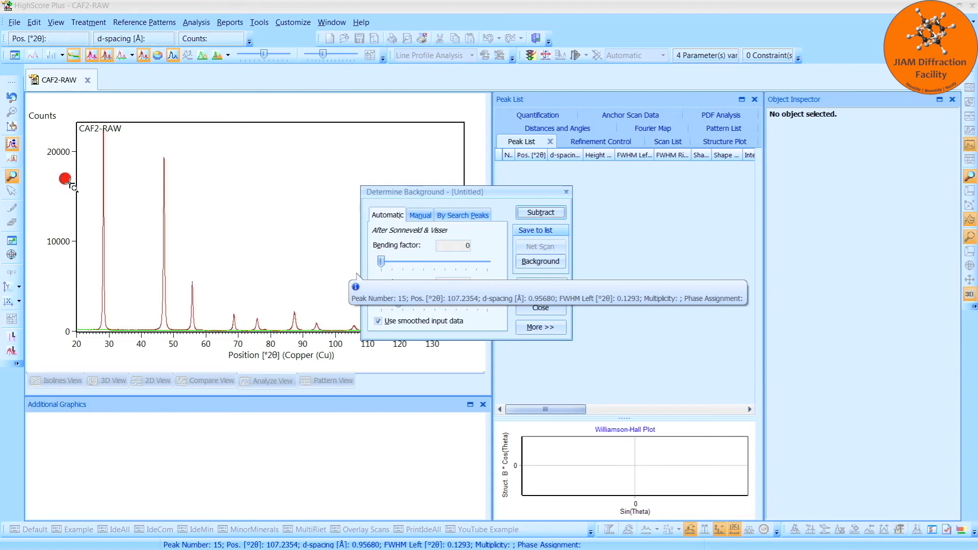
pyautogui.click(12, 158)
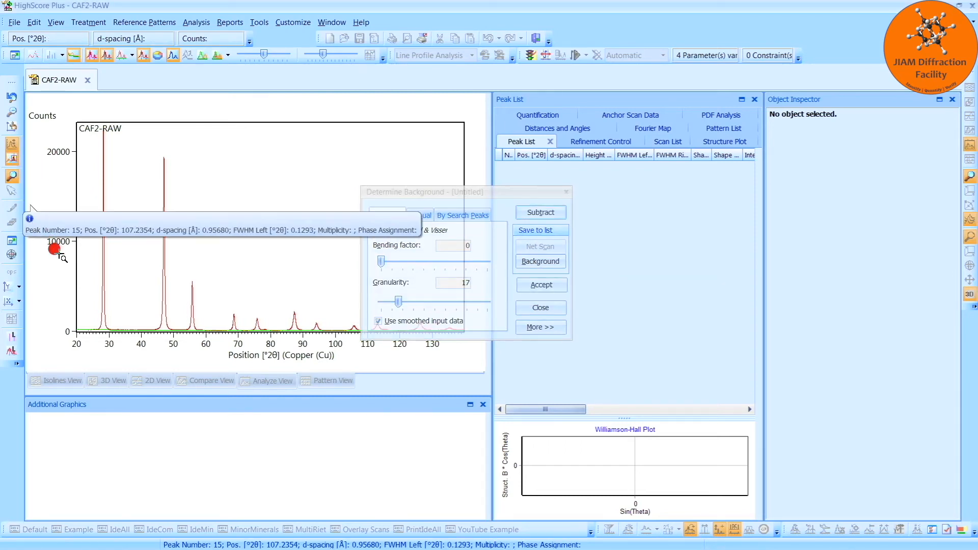
pyautogui.moveTo(206, 334); pyautogui.dragTo(471, 345)
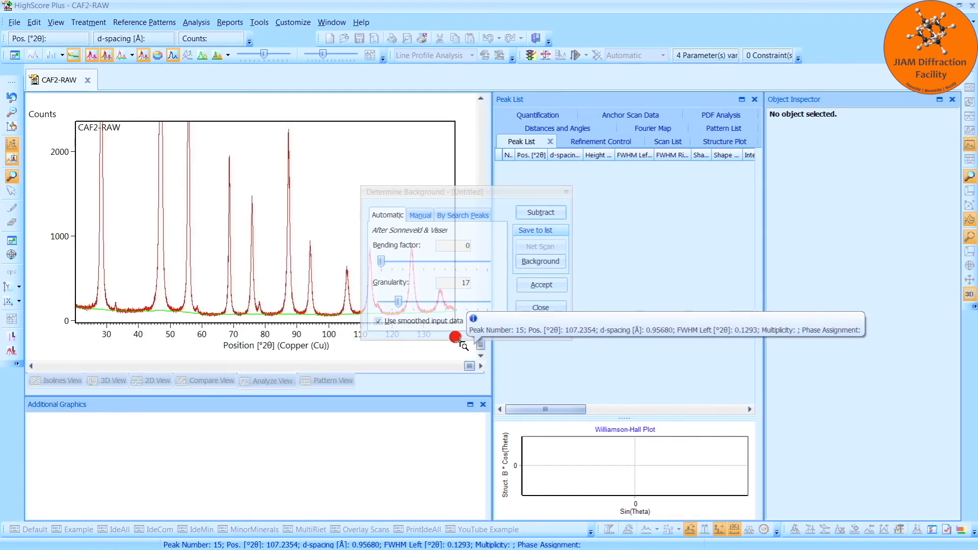
pyautogui.click(380, 262)
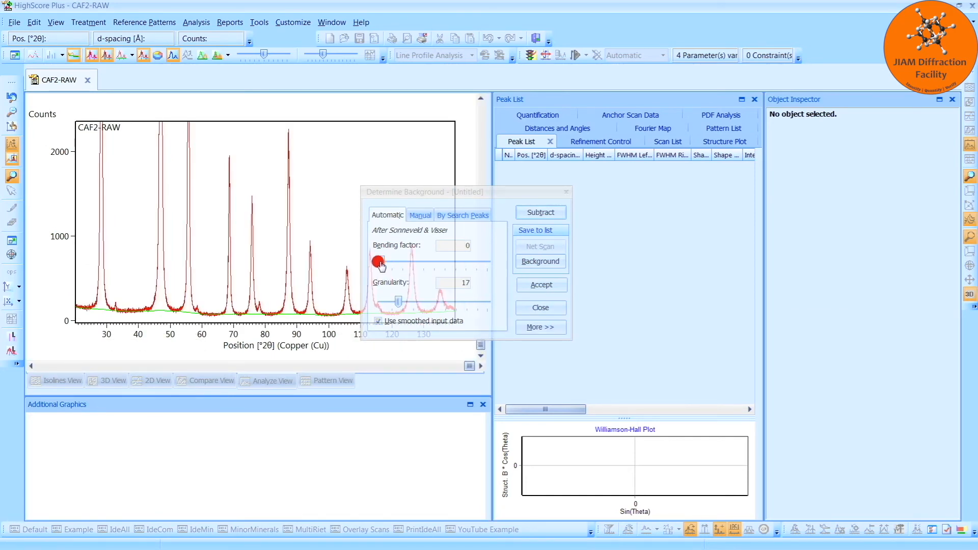
pyautogui.moveTo(380, 263)
pyautogui.mouseDown()
pyautogui.moveTo(420, 265)
pyautogui.moveTo(377, 264)
pyautogui.mouseUp()
pyautogui.click(396, 301)
pyautogui.moveTo(398, 303); pyautogui.dragTo(382, 305)
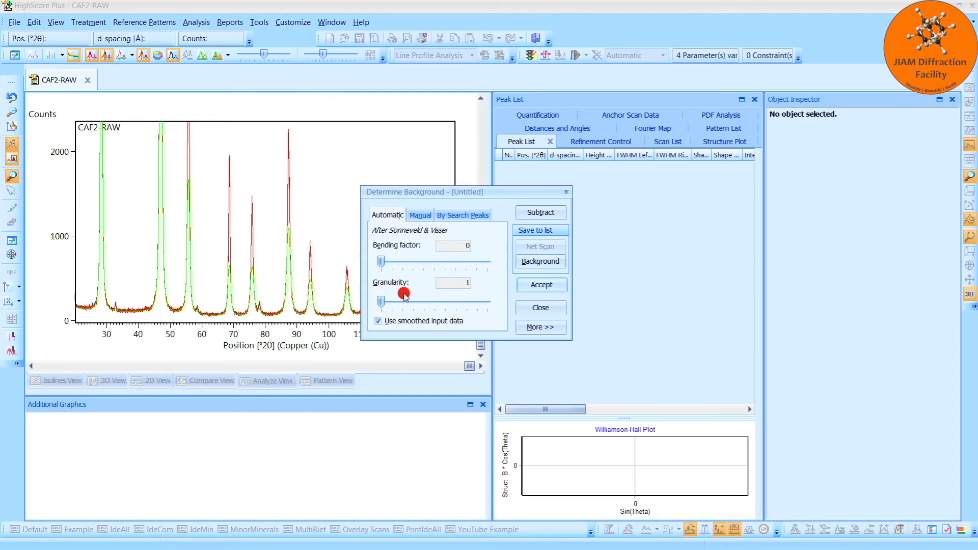
pyautogui.moveTo(379, 304); pyautogui.dragTo(399, 306)
pyautogui.moveTo(403, 193); pyautogui.dragTo(558, 209)
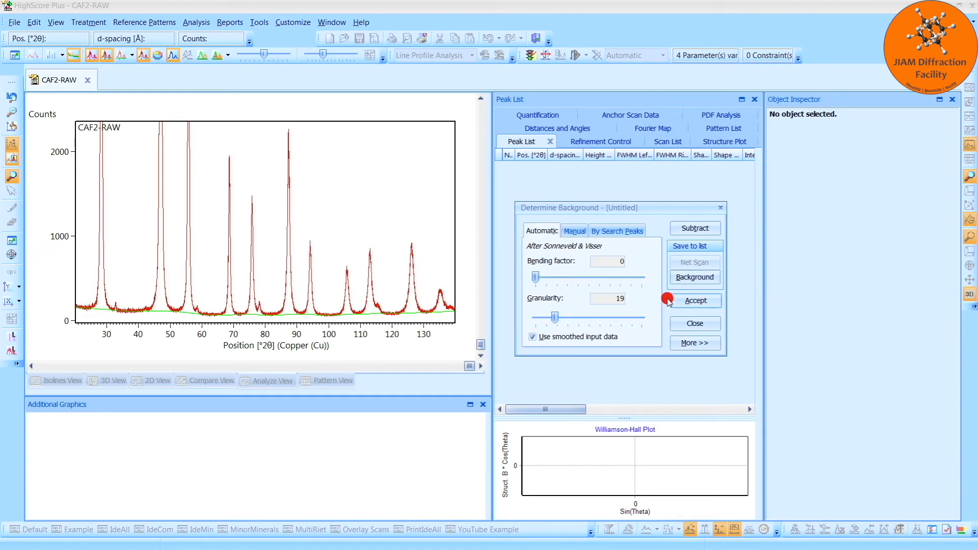
pyautogui.click(696, 302)
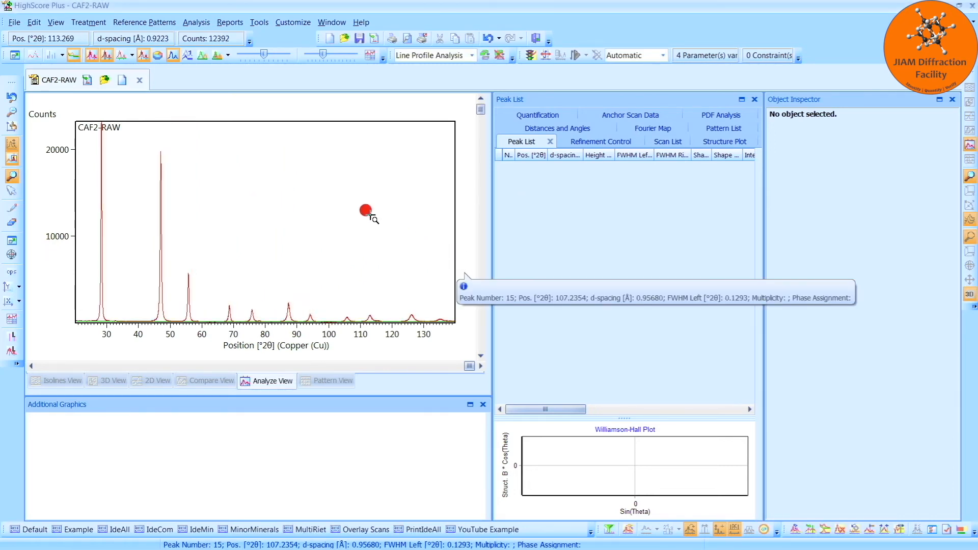
# Search for peaks using the minimum 2nd derivative method with minimum significance 2.00 and peak base width 1.10, and accept them
pyautogui.rightClick(361, 208)
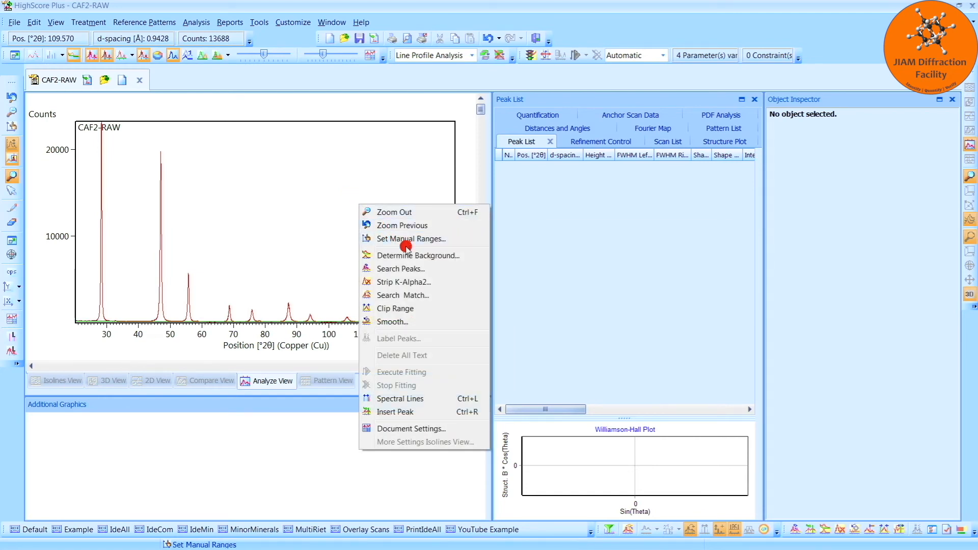
pyautogui.click(429, 269)
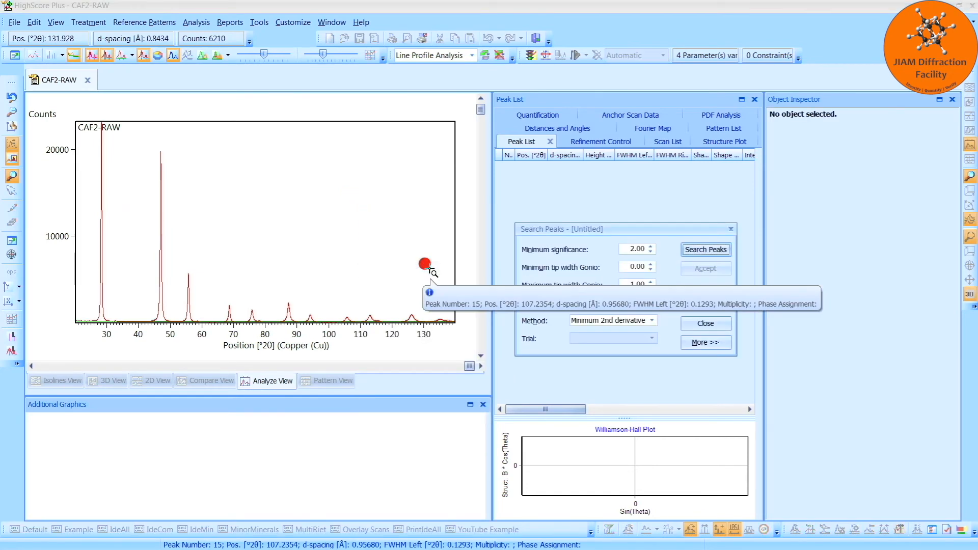
pyautogui.click(711, 249)
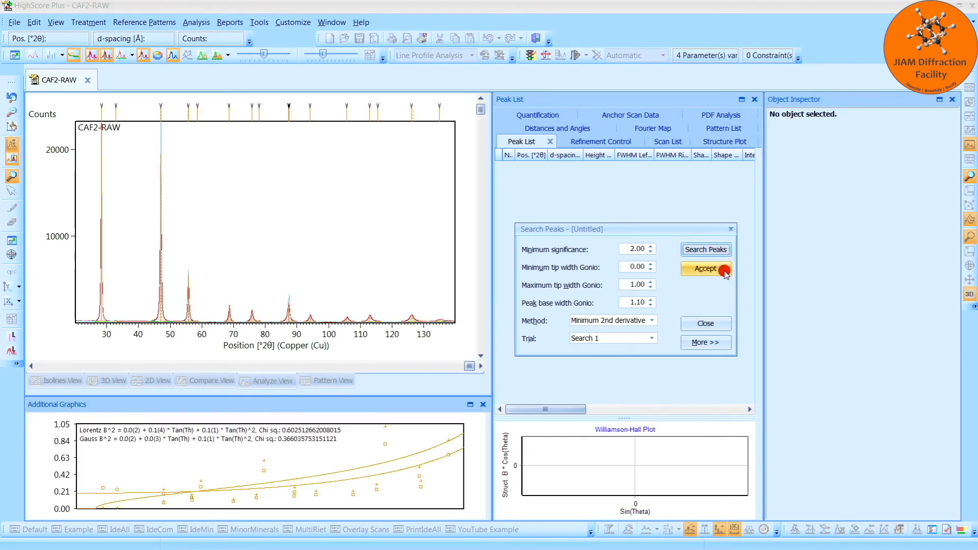
pyautogui.click(723, 271)
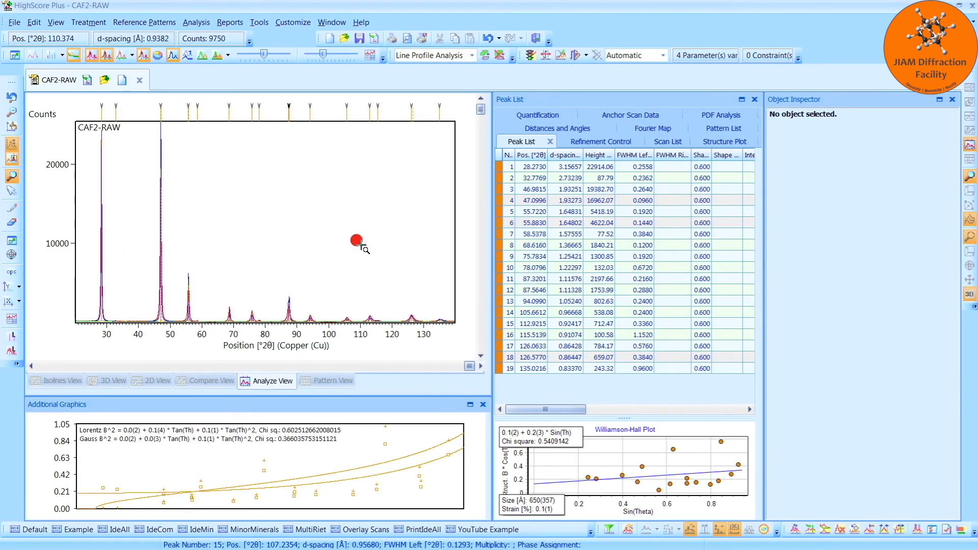
# Check the found peaks against the pattern and delete the redundant peak at about 87.56 °2θ
pyautogui.click(95, 179)
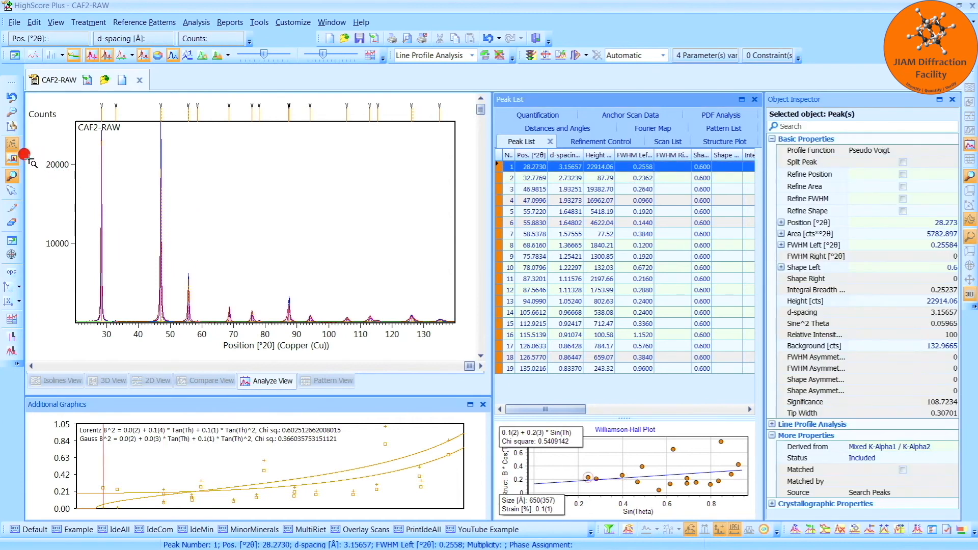
pyautogui.click(12, 160)
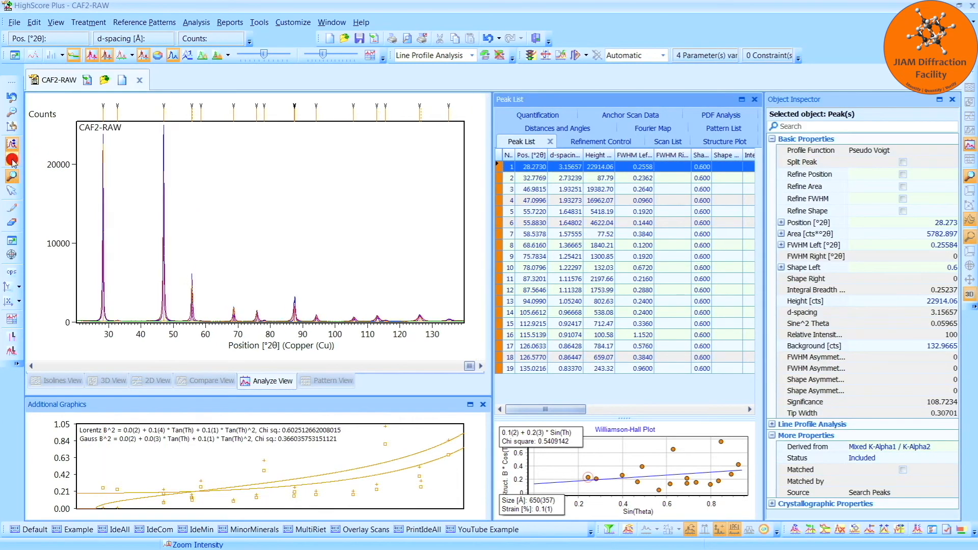
pyautogui.moveTo(76, 118); pyautogui.dragTo(134, 334)
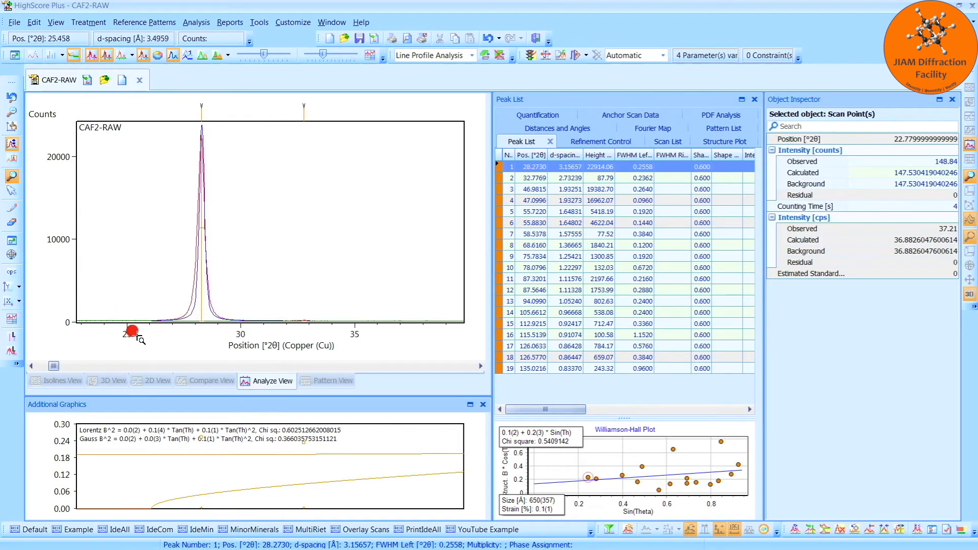
pyautogui.moveTo(54, 369); pyautogui.dragTo(279, 377)
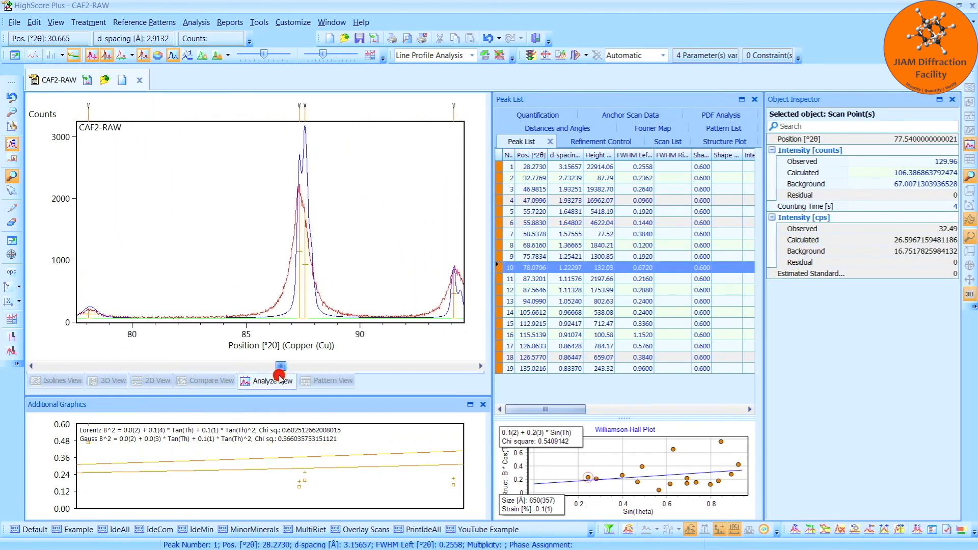
pyautogui.click(293, 293)
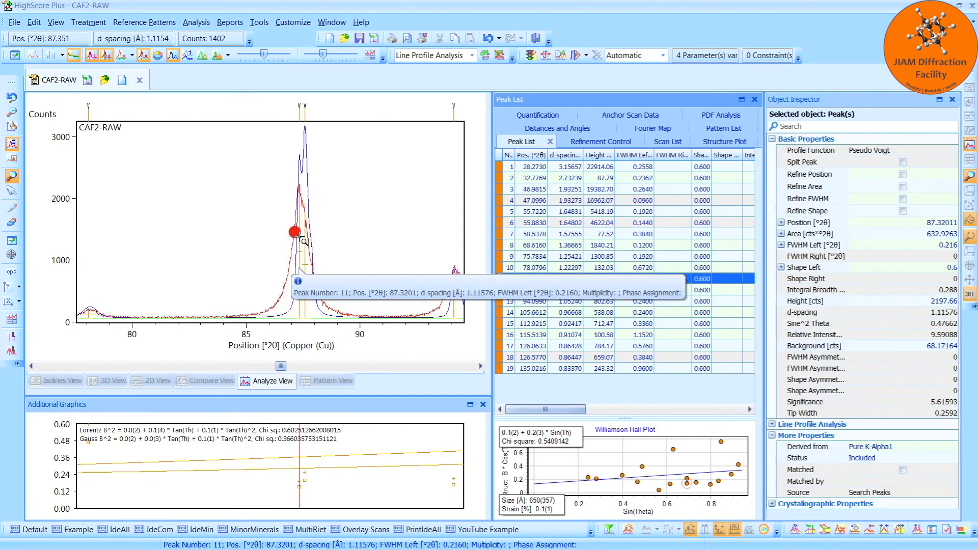
pyautogui.click(295, 237)
pyautogui.click(297, 240)
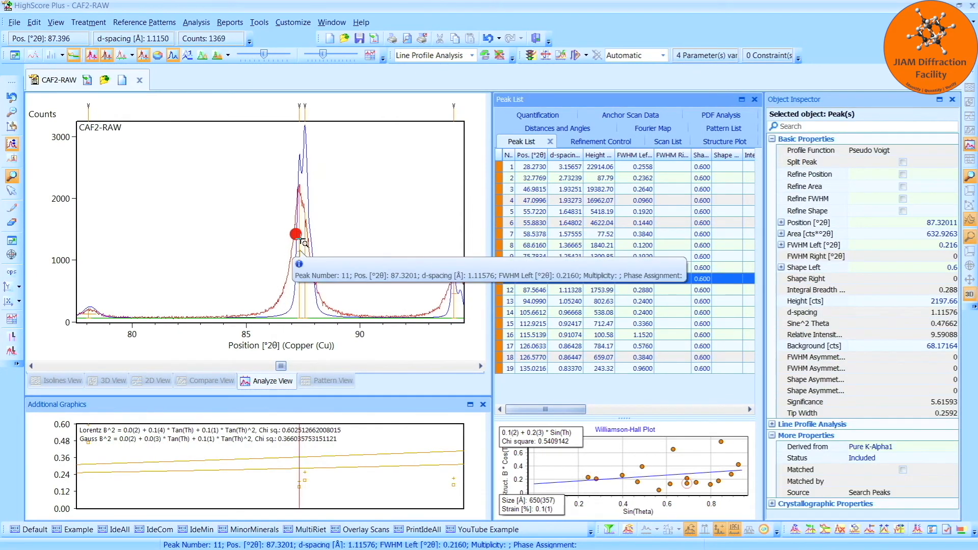
pyautogui.click(300, 240)
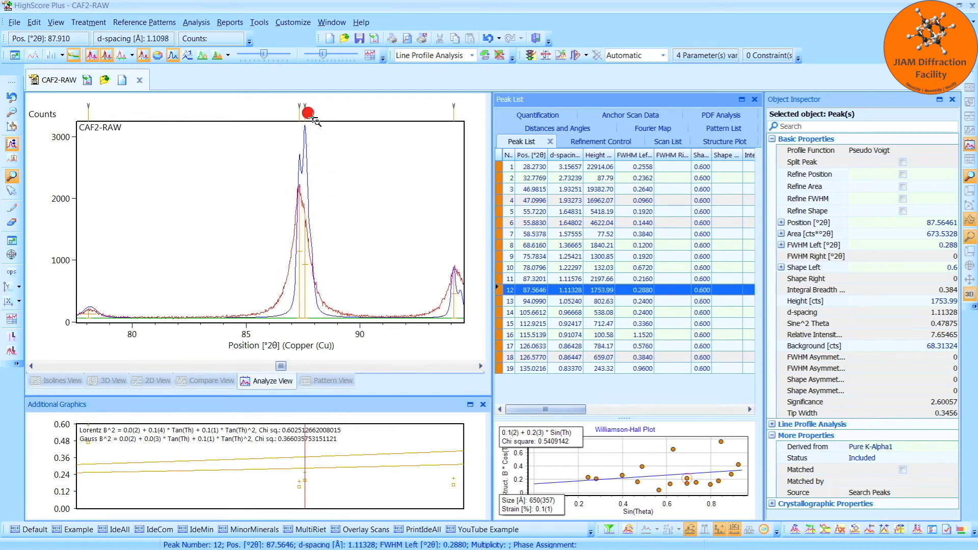
pyautogui.moveTo(308, 123)
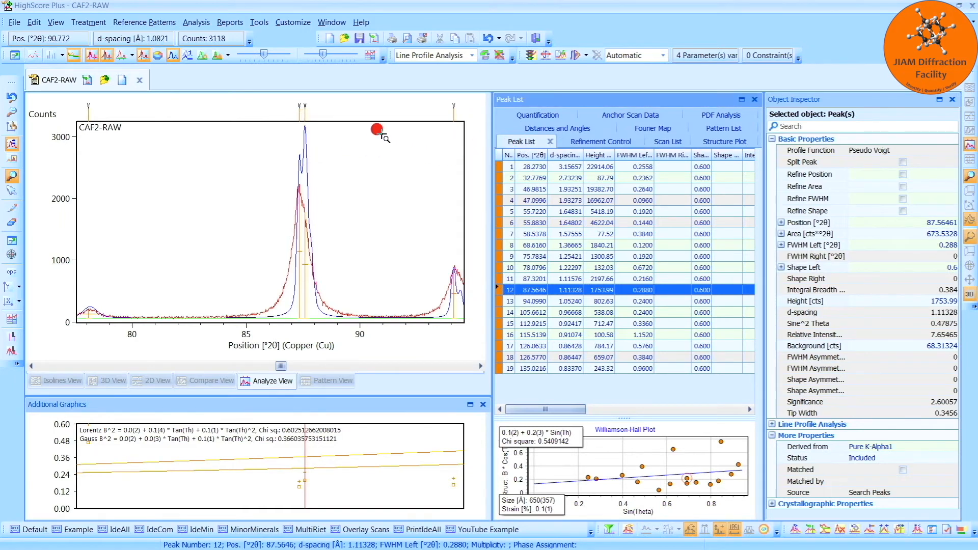
pyautogui.click(307, 117)
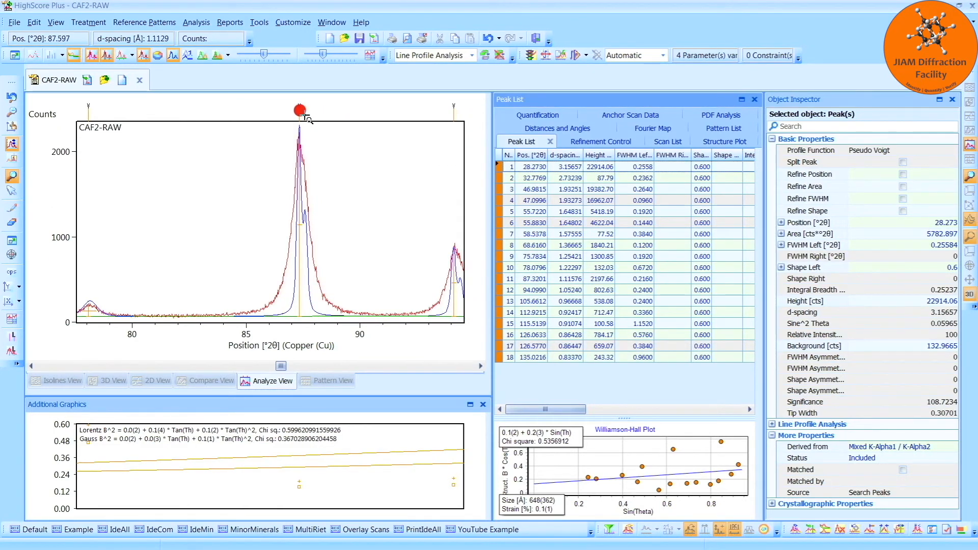
# Insert a missing peak at about 138.34 °2θ on the weak high-angle hump, leave peak insertion and show the full pattern
pyautogui.moveTo(281, 366); pyautogui.dragTo(473, 374)
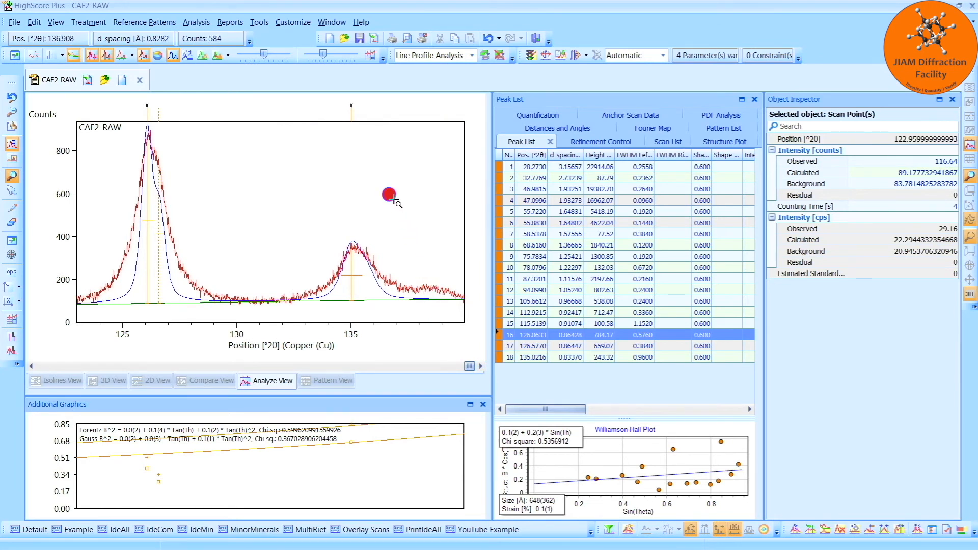
pyautogui.rightClick(393, 199)
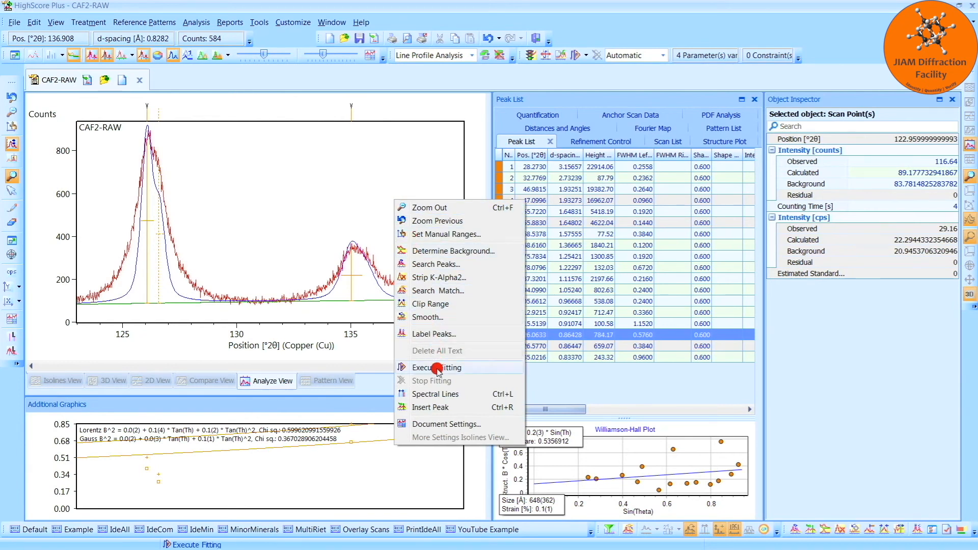
pyautogui.click(454, 408)
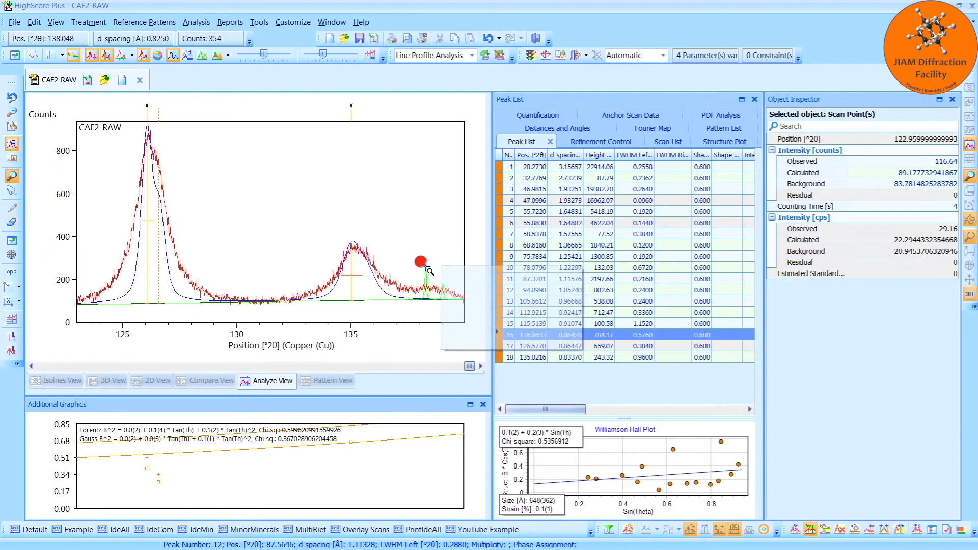
pyautogui.click(426, 287)
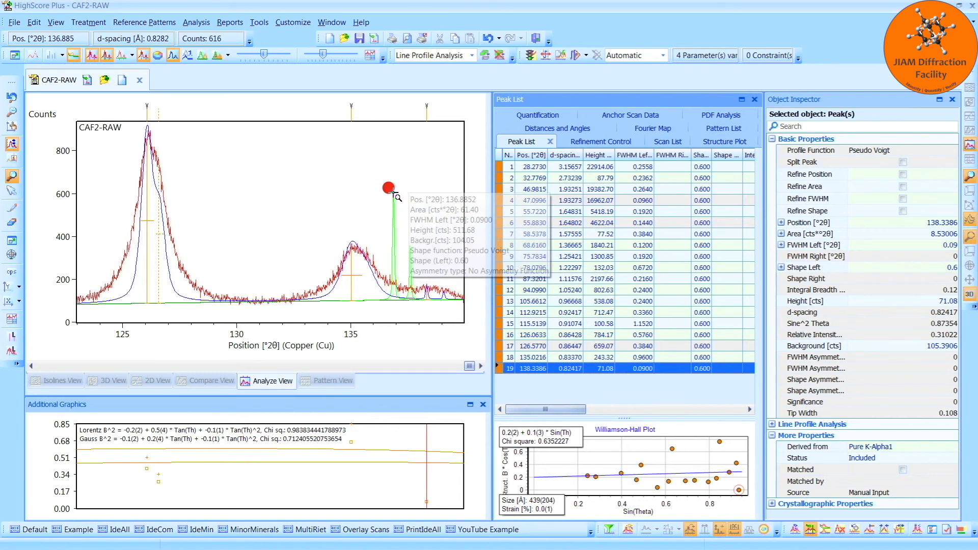
pyautogui.rightClick(393, 194)
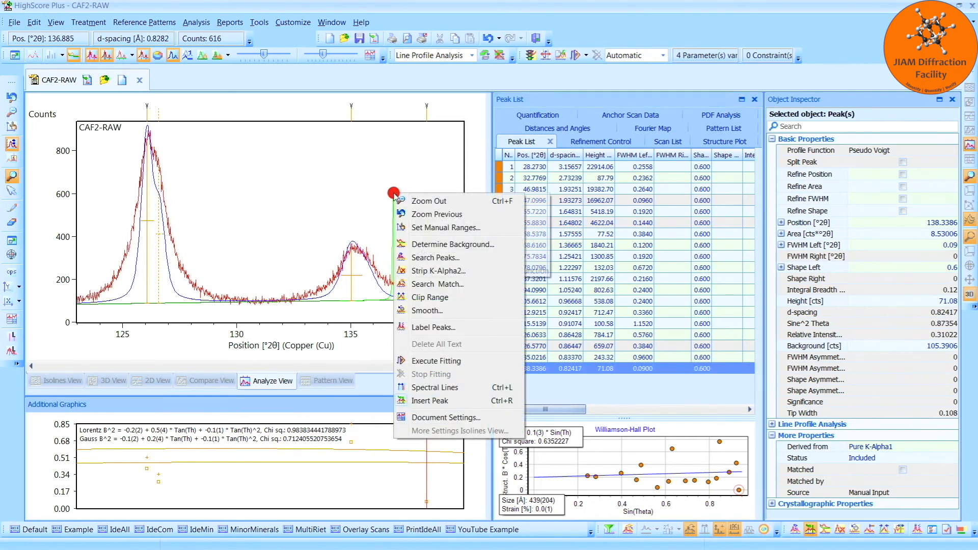
pyautogui.click(457, 401)
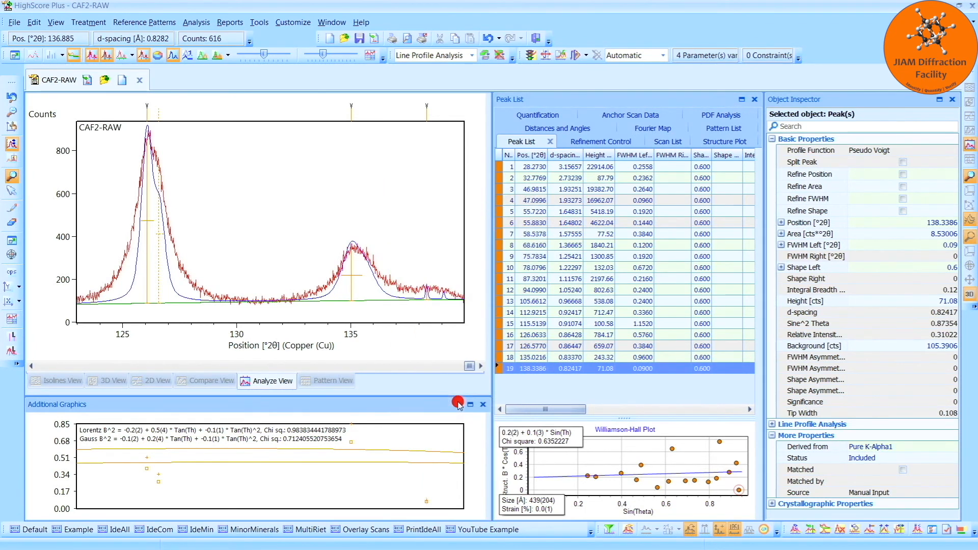
pyautogui.rightClick(390, 202)
pyautogui.click(426, 208)
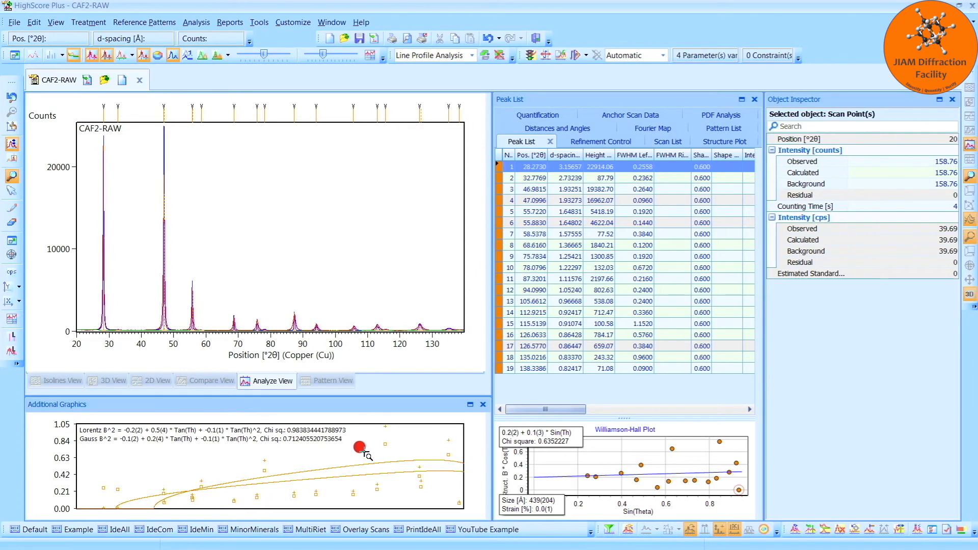
# Replace the broadening graph with the difference plot and show the global settings' agreement indices in the refinement control
pyautogui.rightClick(371, 451)
pyautogui.click(448, 462)
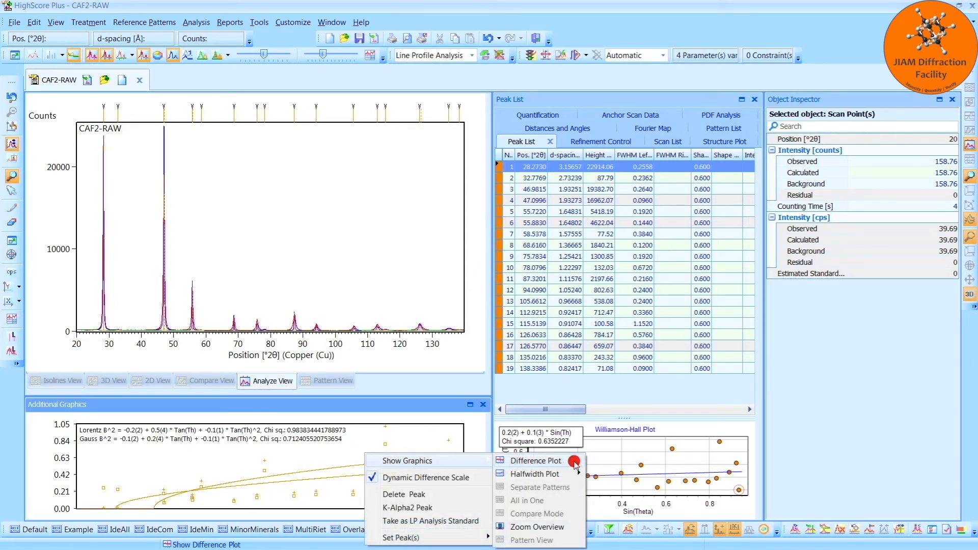
pyautogui.click(574, 462)
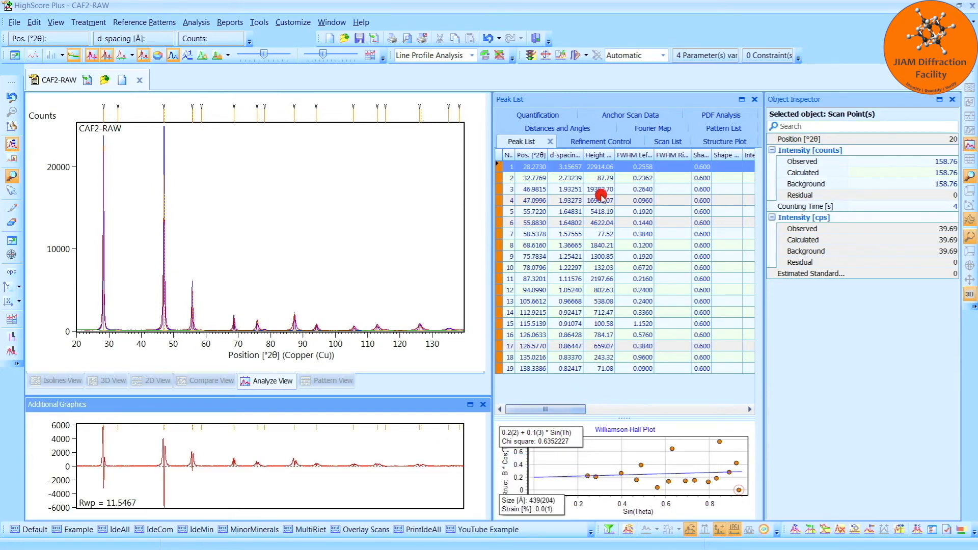
pyautogui.click(606, 142)
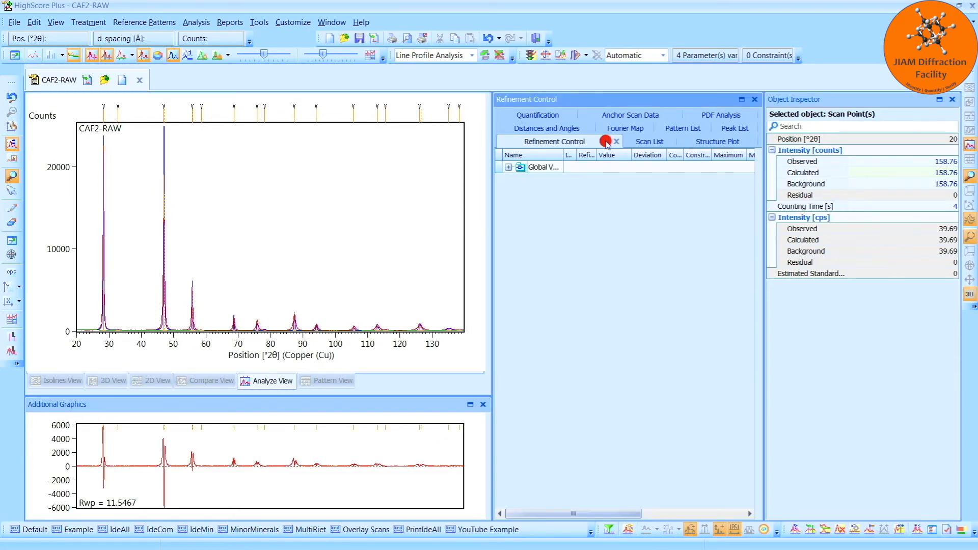
pyautogui.click(545, 168)
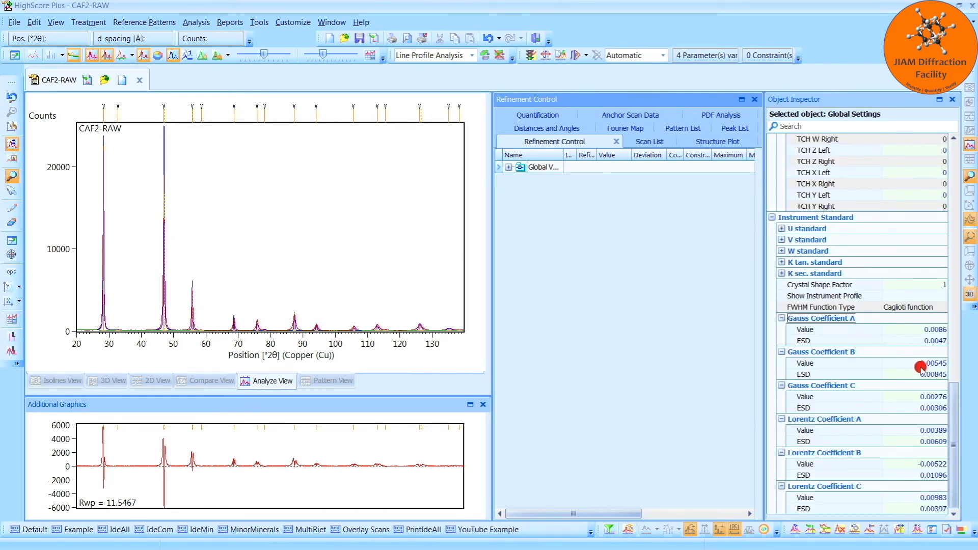
pyautogui.moveTo(962, 388); pyautogui.dragTo(958, 156)
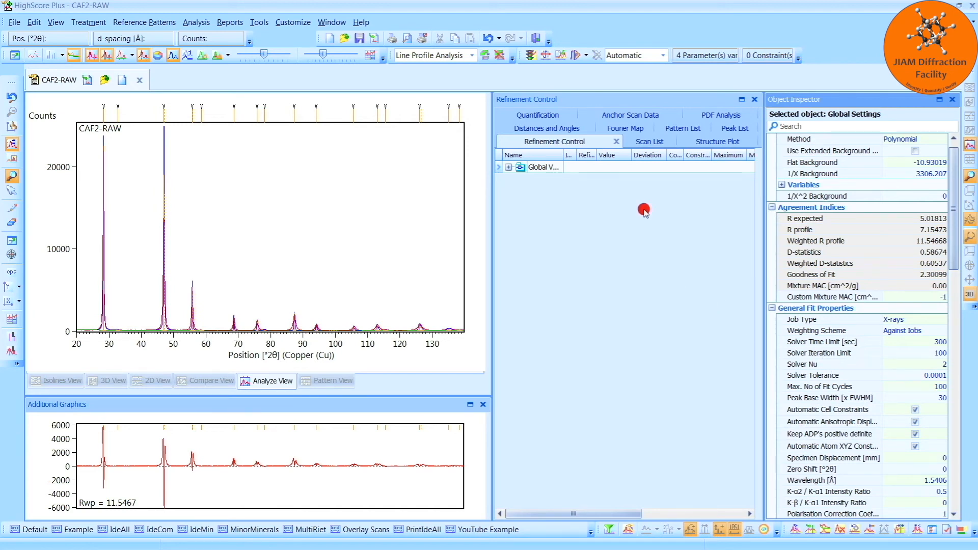
# Run the Default Profile Fit three times in succession on the CAF2-RAW scan
pyautogui.click(585, 55)
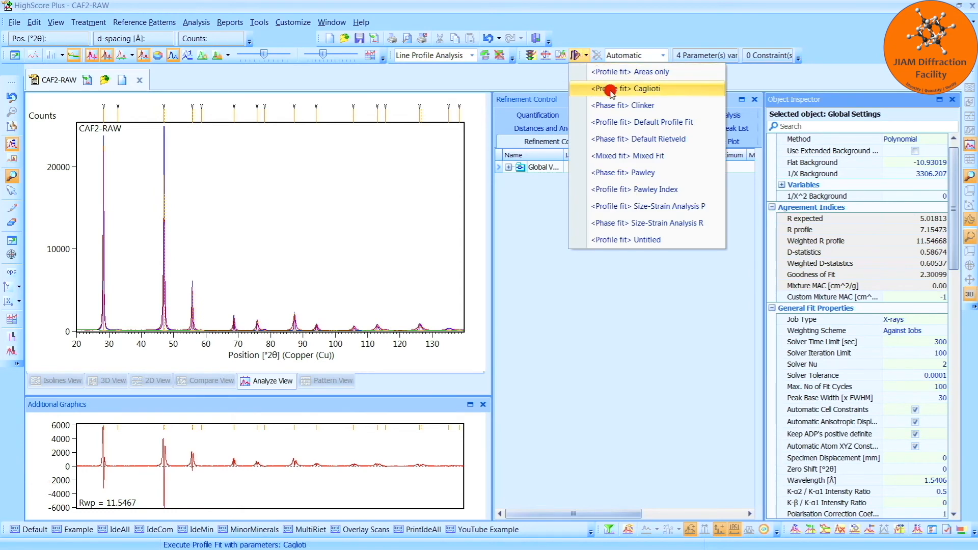
pyautogui.click(706, 124)
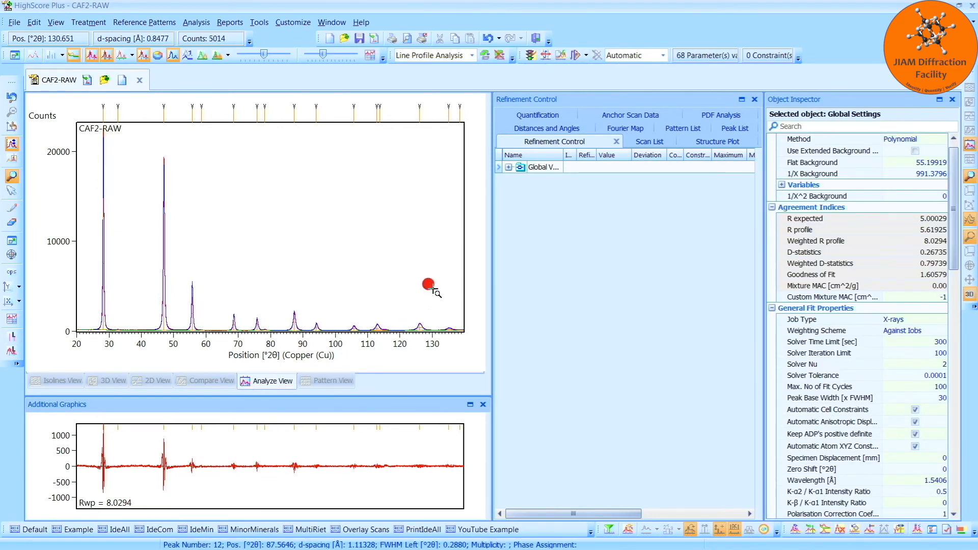
pyautogui.click(582, 55)
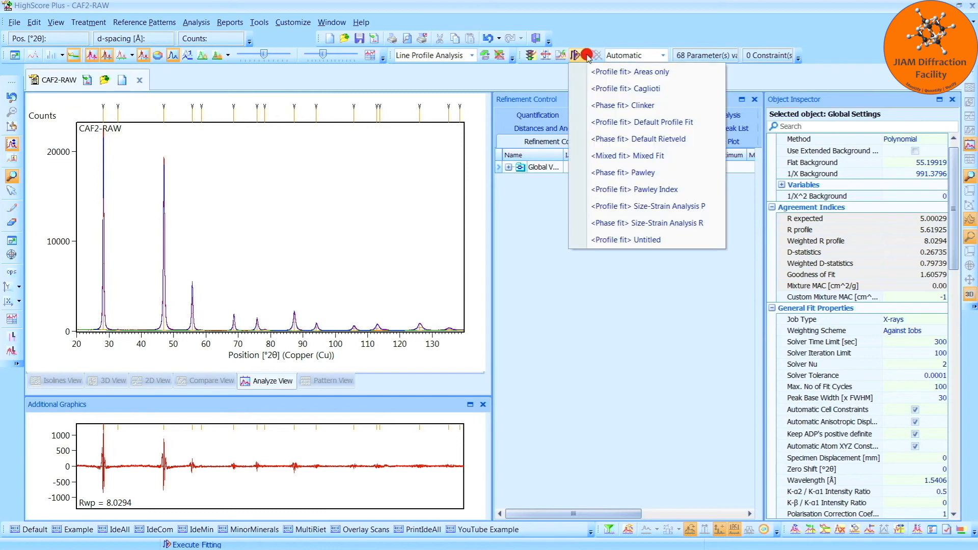
pyautogui.click(710, 122)
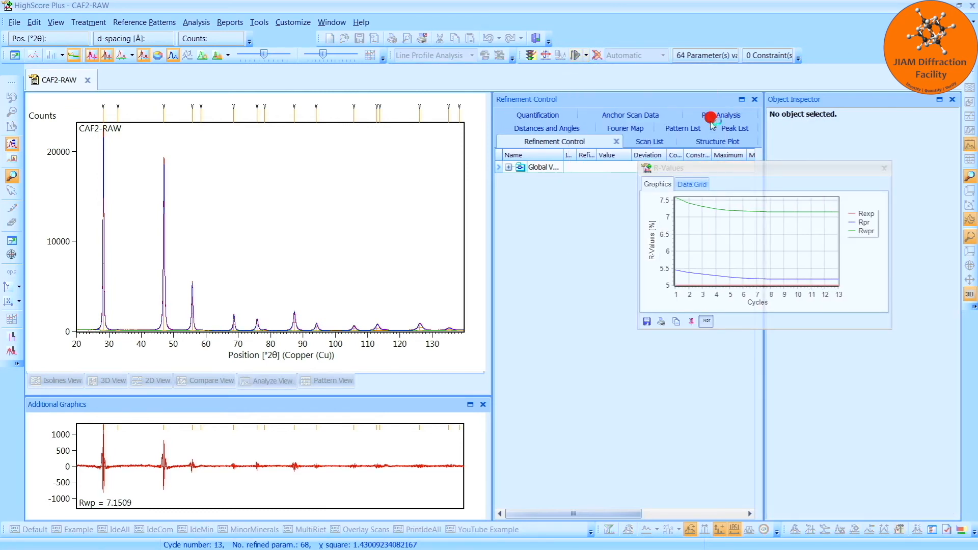
pyautogui.click(583, 55)
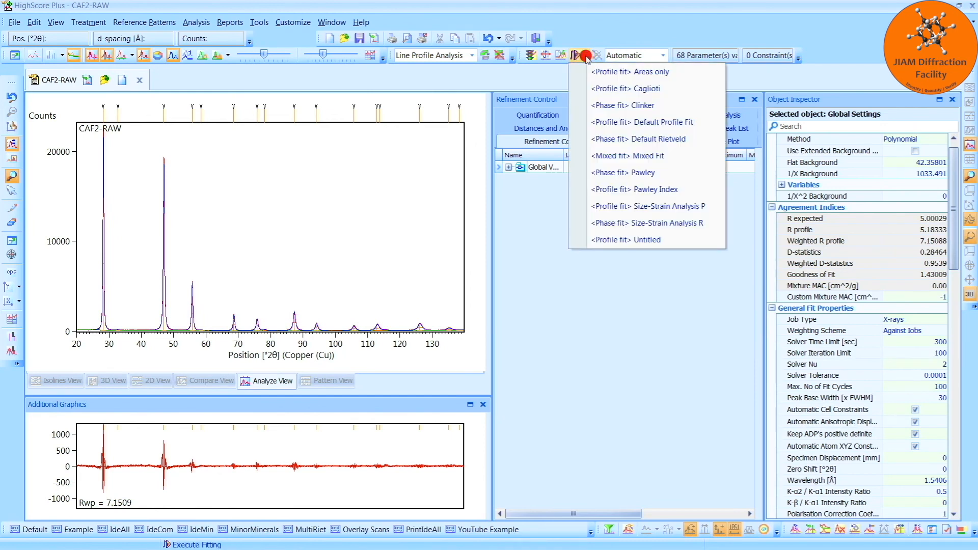
pyautogui.click(703, 124)
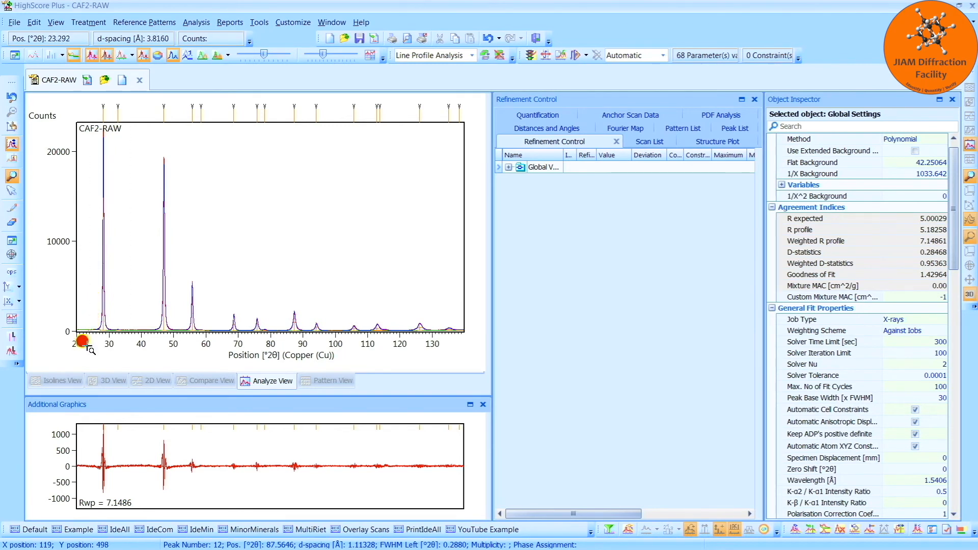
# Zoom in on about 108–121 °2θ, inspect the two overlapping peaks and display the individual peak profiles
pyautogui.moveTo(85, 338); pyautogui.dragTo(130, 347)
pyautogui.moveTo(52, 367); pyautogui.dragTo(396, 365)
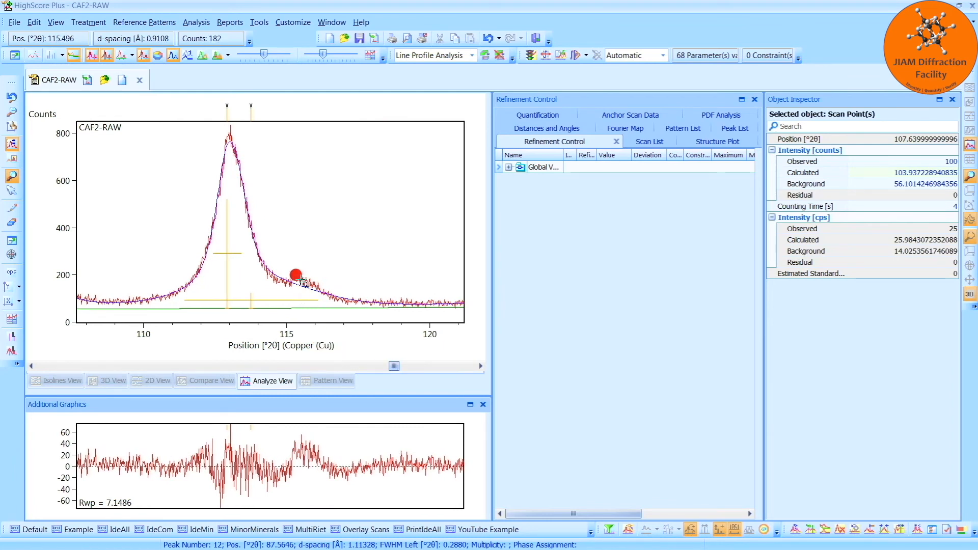
pyautogui.click(248, 294)
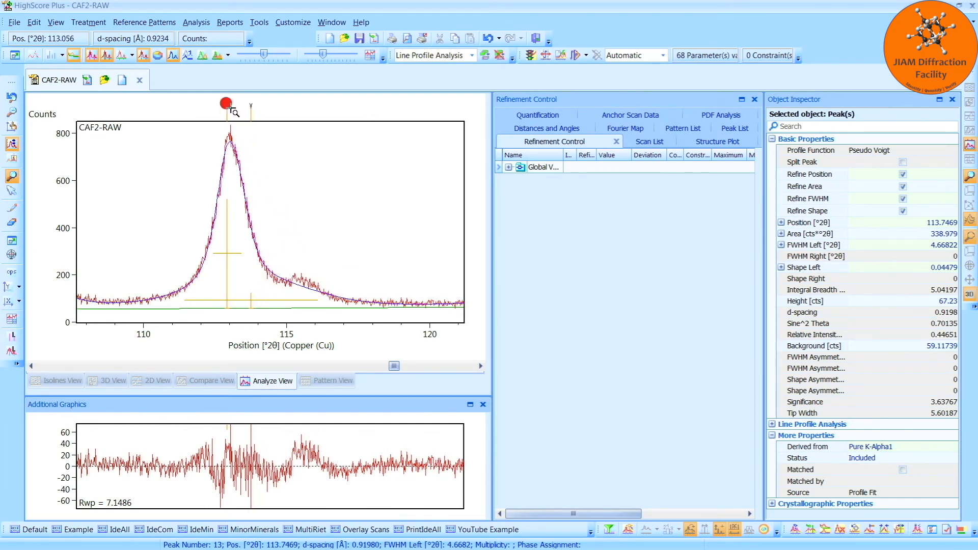
pyautogui.click(202, 54)
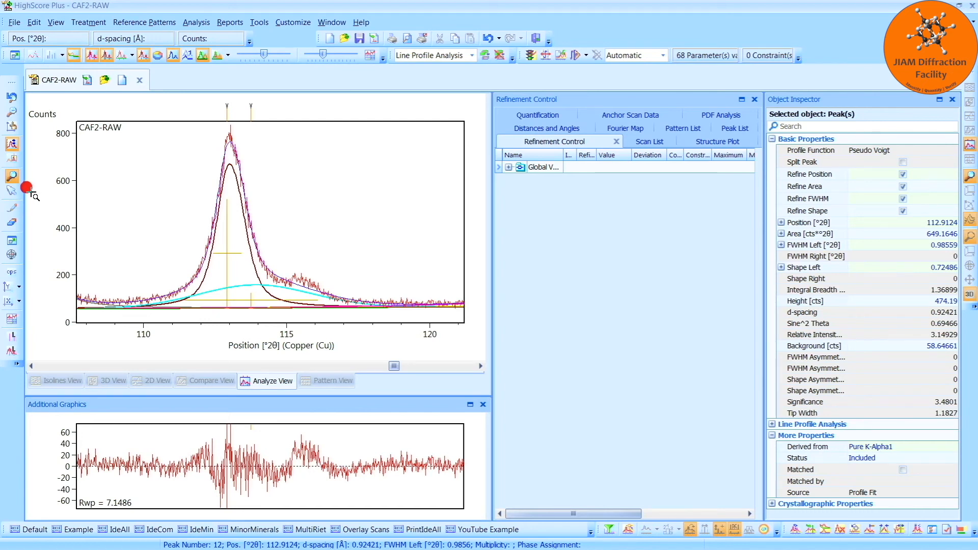
# Narrow the overly broad weak peak near 113.7 °2θ to about 1.03° FWHM and move it onto the shoulder at about 115.4 °2θ
pyautogui.click(11, 190)
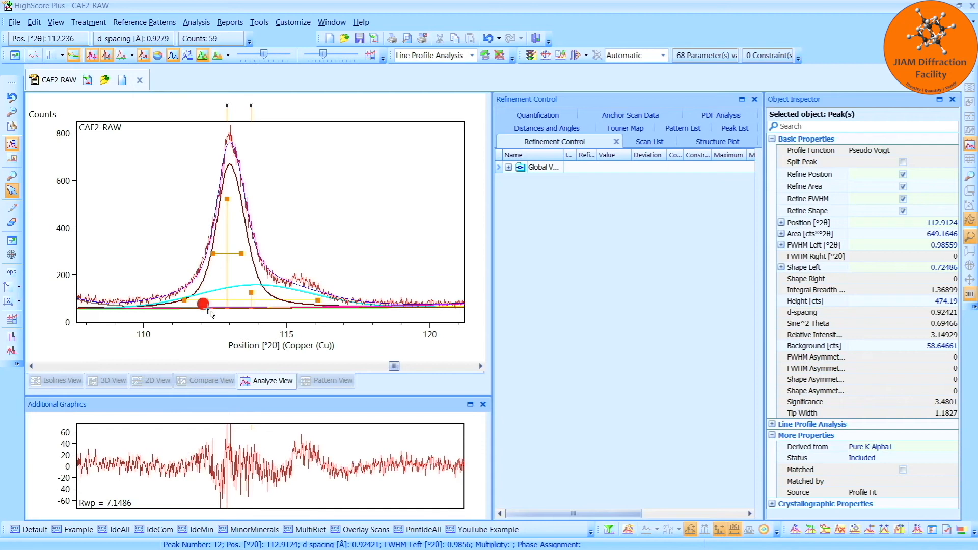
pyautogui.click(320, 310)
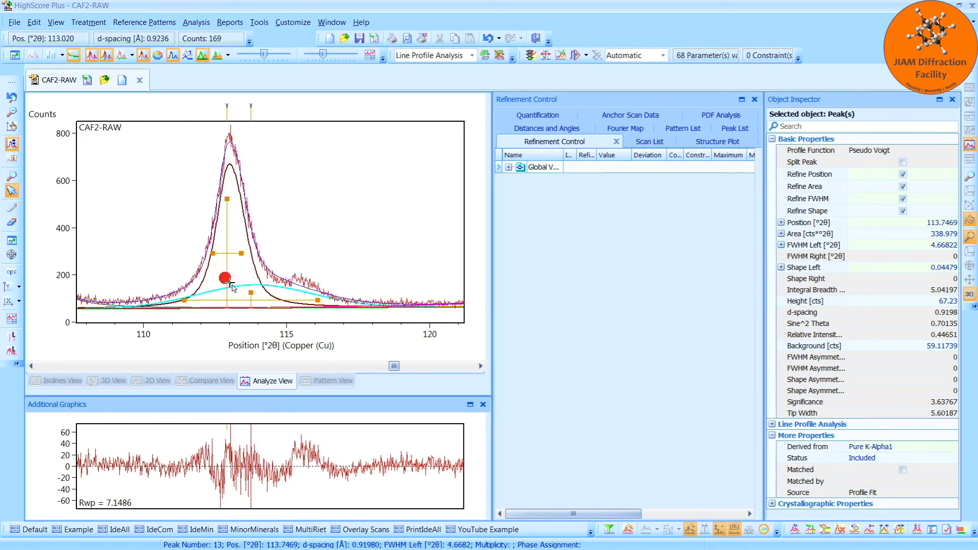
pyautogui.moveTo(184, 299); pyautogui.dragTo(236, 300)
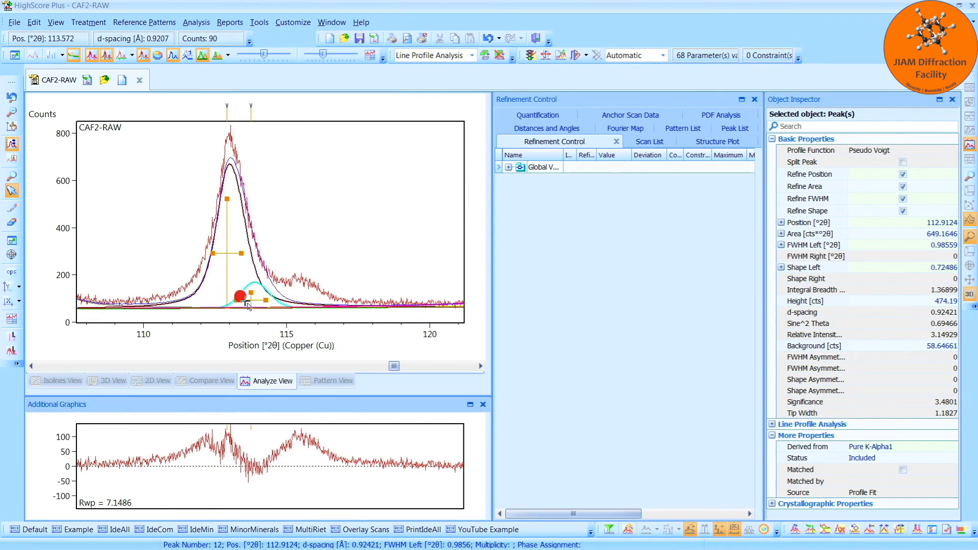
pyautogui.moveTo(251, 292); pyautogui.dragTo(299, 293)
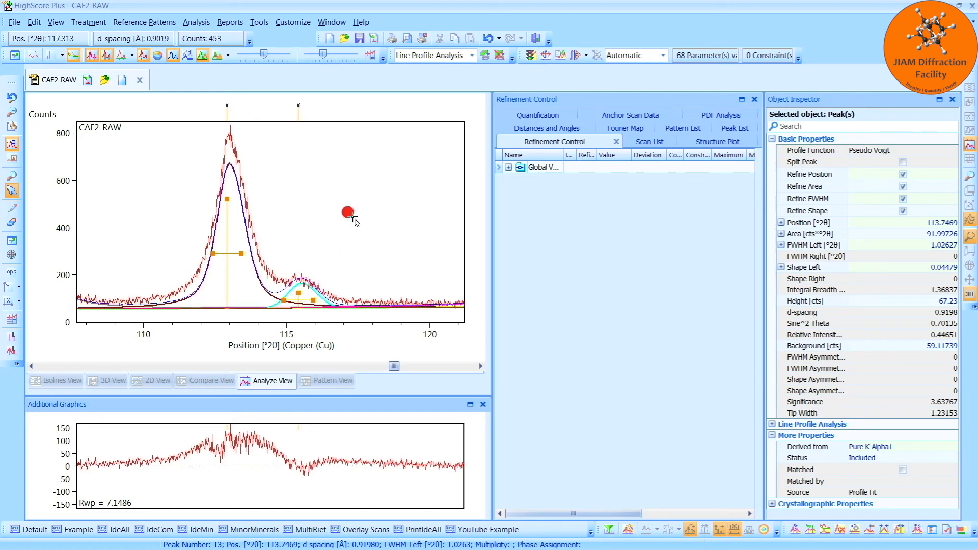
# Return to the full pattern and rerun the Default Profile Fit with the corrected shoulder peak
pyautogui.rightClick(355, 210)
pyautogui.click(385, 210)
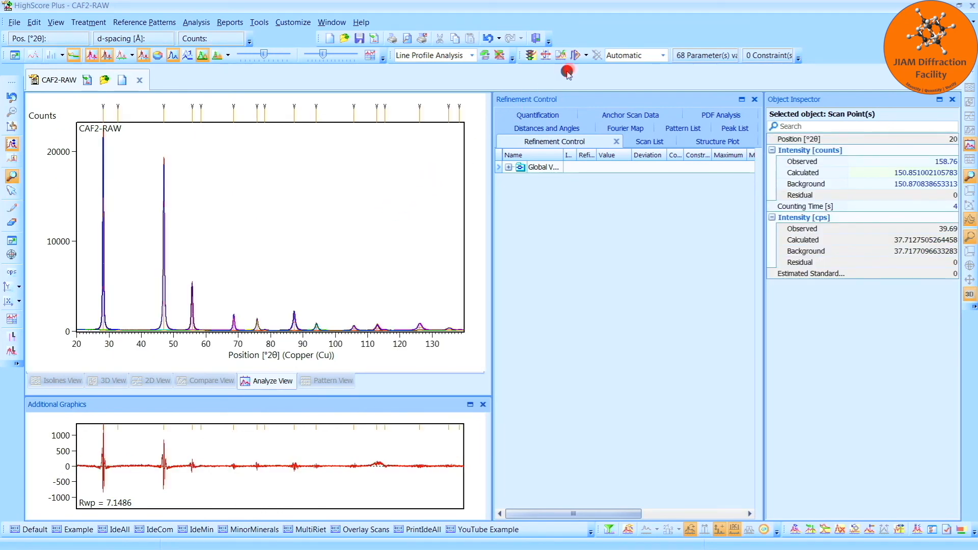
pyautogui.click(586, 56)
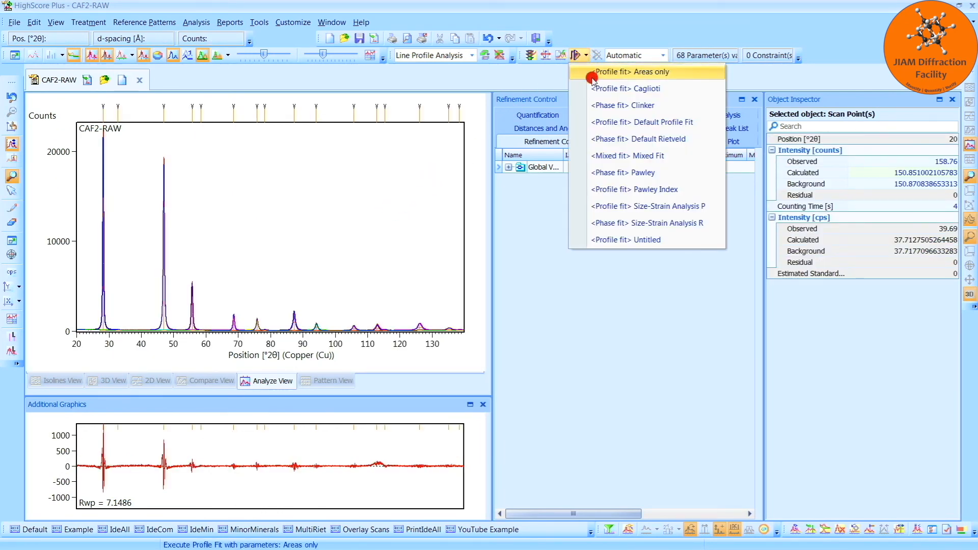
pyautogui.click(620, 124)
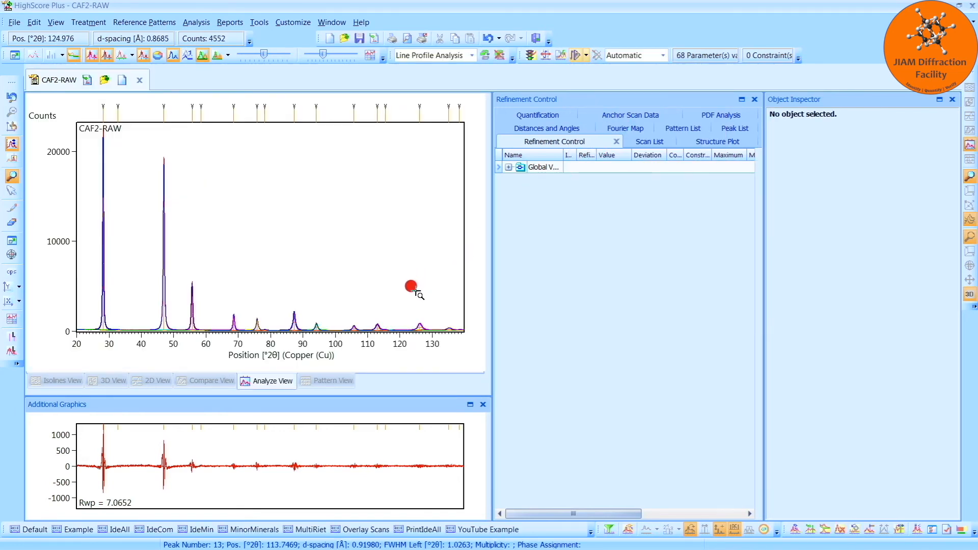
# Check the refitted profiles between about 102 and 121 °2θ, including the shoulder peak's properties, and return to the full pattern
pyautogui.moveTo(405, 300); pyautogui.dragTo(339, 350)
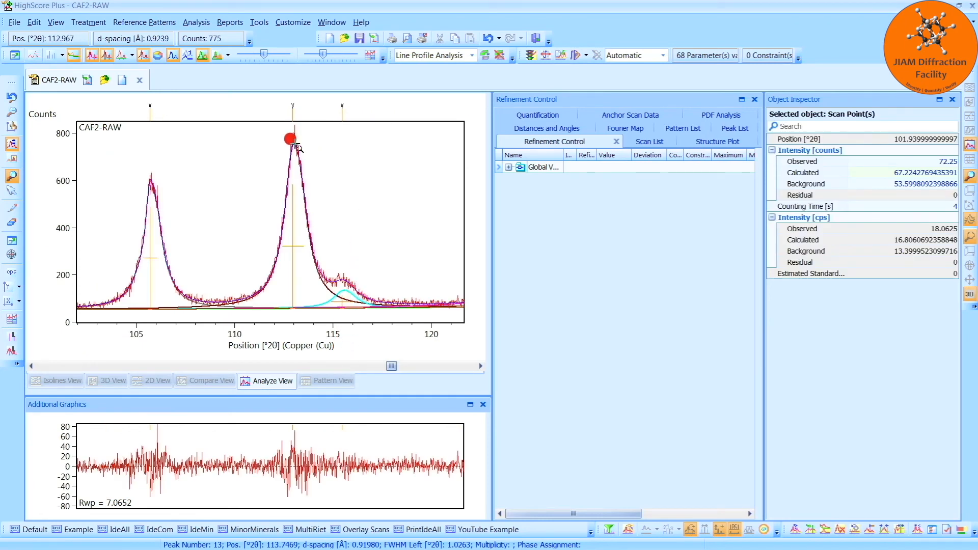
pyautogui.click(340, 298)
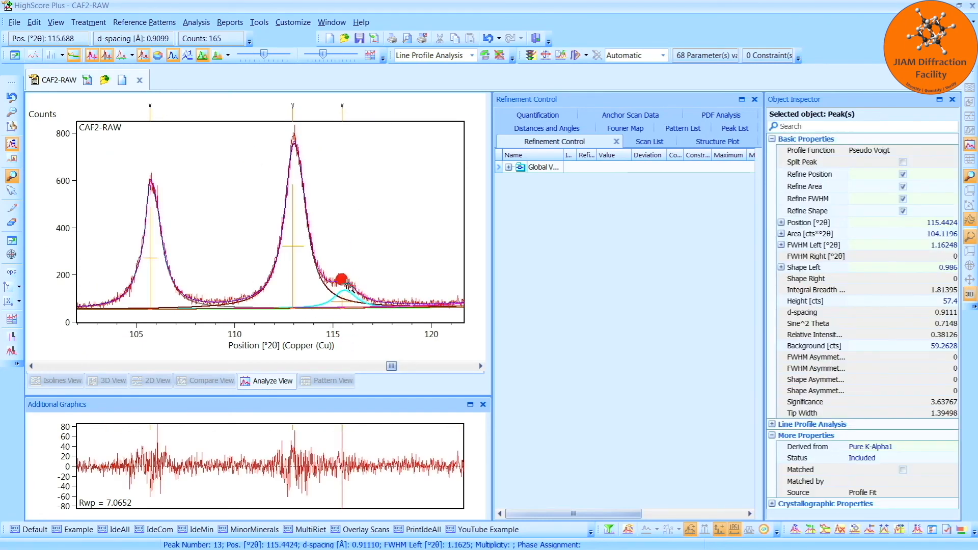
pyautogui.rightClick(356, 192)
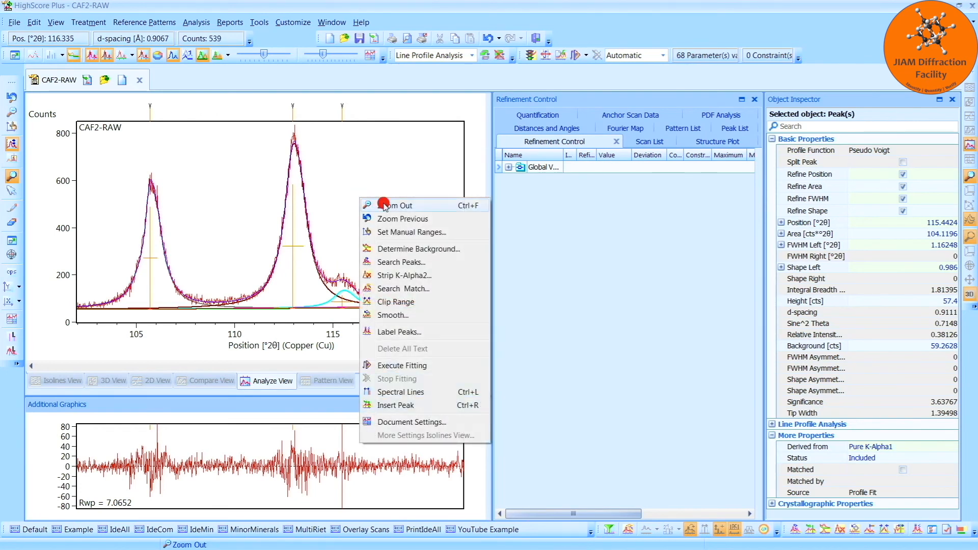
pyautogui.click(384, 202)
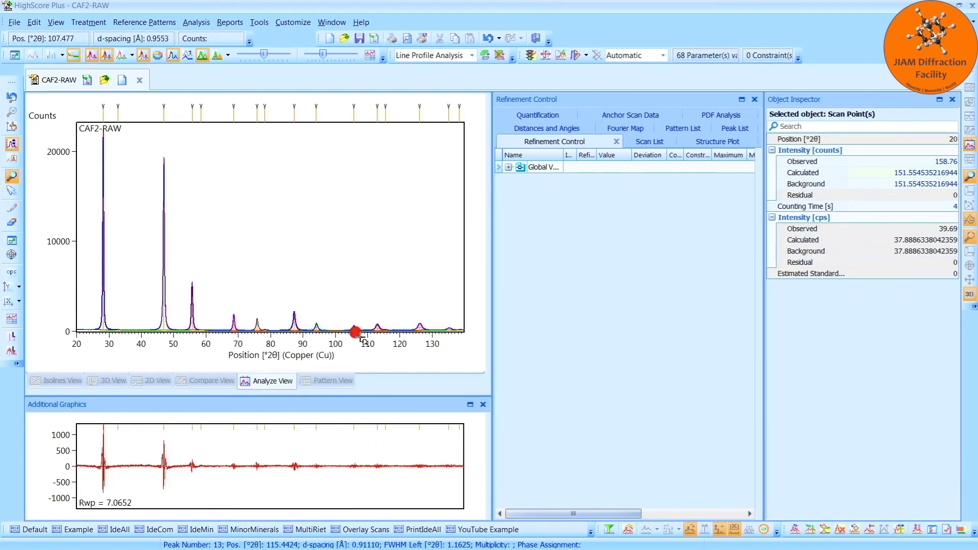
# Replace the difference plot with the FWHM Statistics halfwidth plot in the additional graphics
pyautogui.rightClick(331, 448)
pyautogui.moveTo(413, 454)
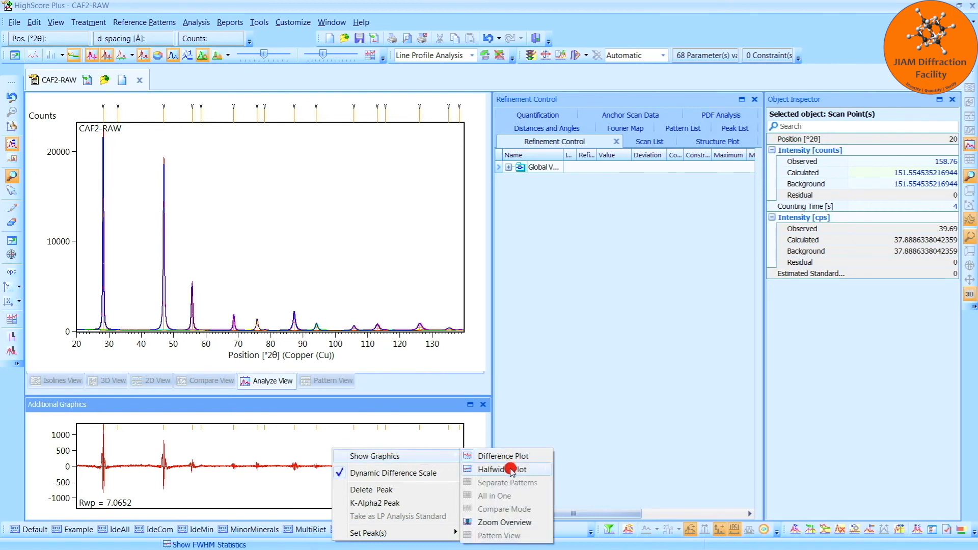
pyautogui.moveTo(508, 468)
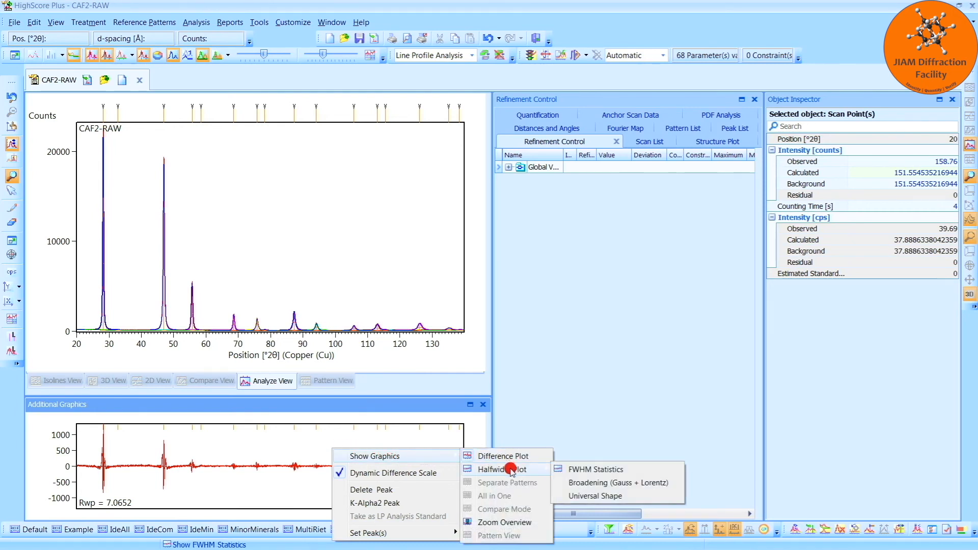
pyautogui.click(632, 469)
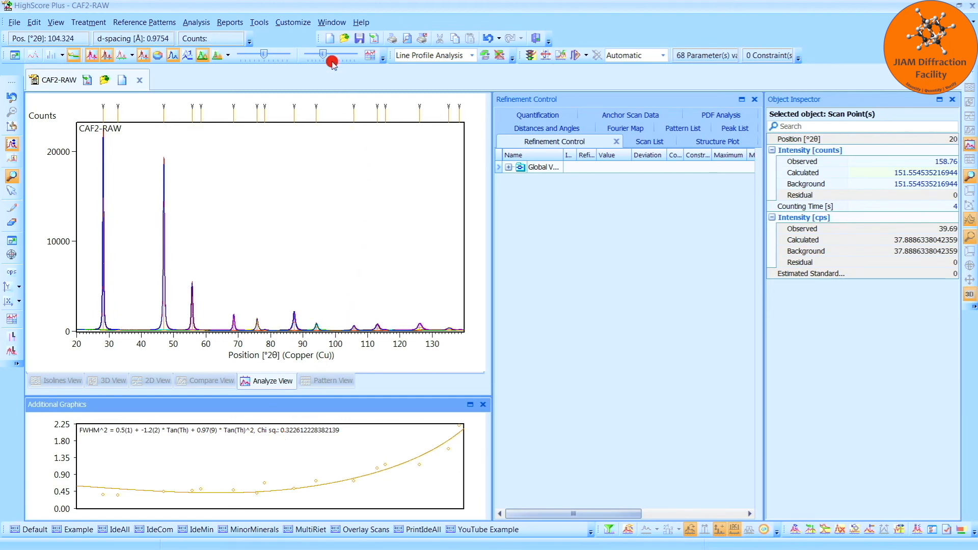
# Set the status of all peaks with relative intensity below 1.00 % to Excluded
pyautogui.click(257, 22)
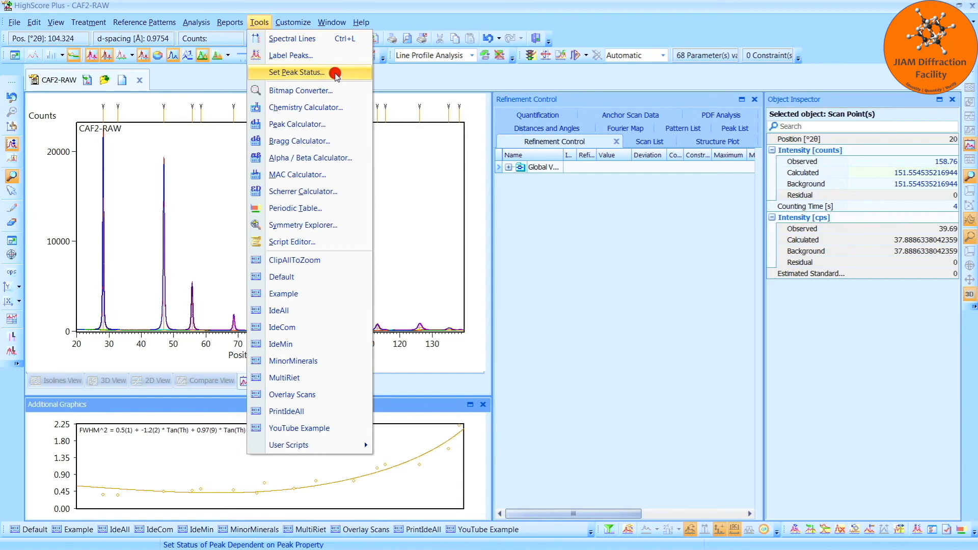
pyautogui.click(336, 73)
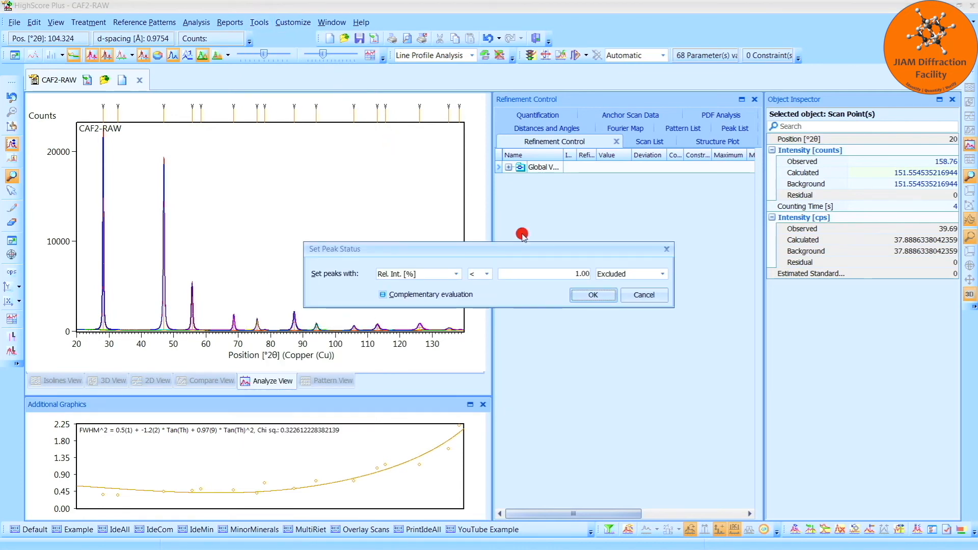
pyautogui.click(588, 296)
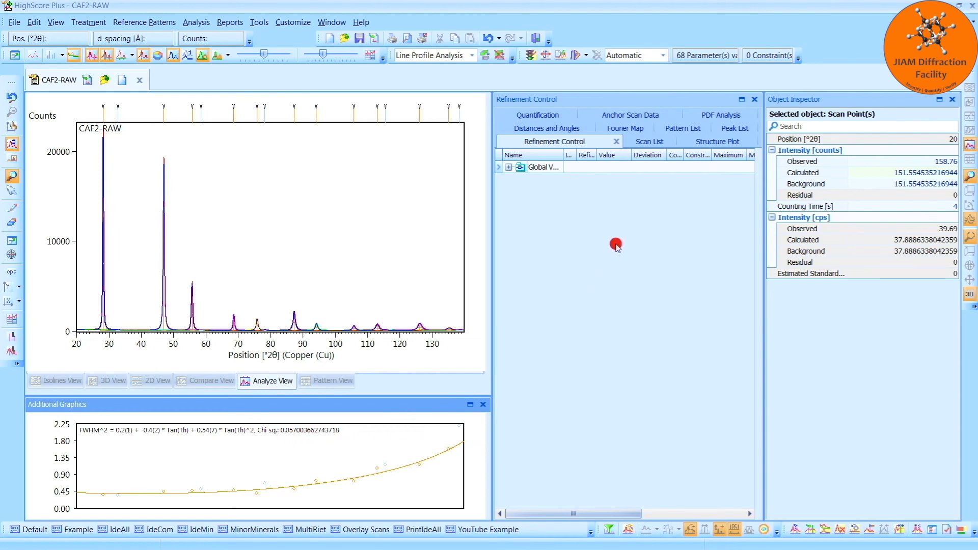
# Show the peak list and enlarge the Williamson-Hall plot beneath it
pyautogui.click(733, 128)
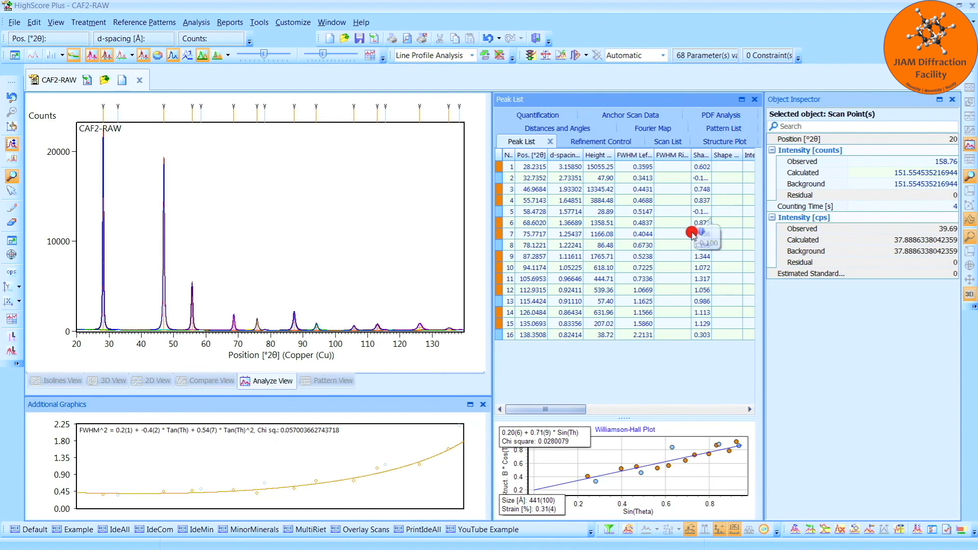
pyautogui.moveTo(618, 411); pyautogui.dragTo(616, 342)
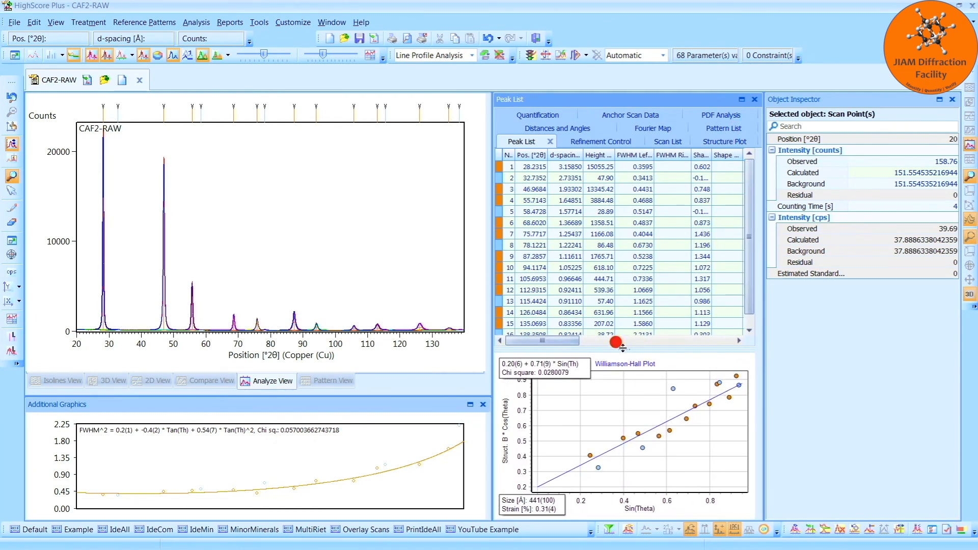
# Browse the available analysis desktops and choose Line Profile Analysis
pyautogui.click(472, 56)
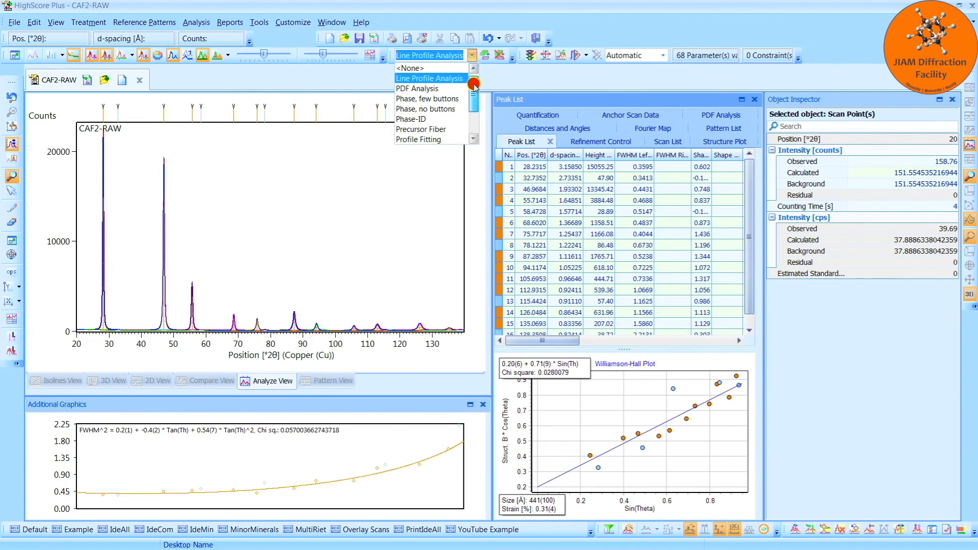
pyautogui.scroll(-1, 473, 98)
pyautogui.scroll(-1, 472, 98)
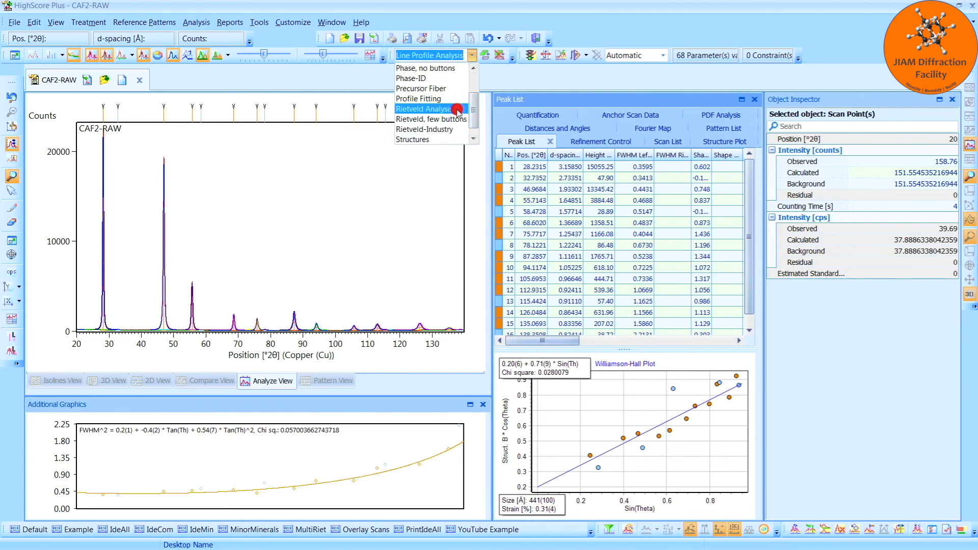
pyautogui.scroll(2, 472, 111)
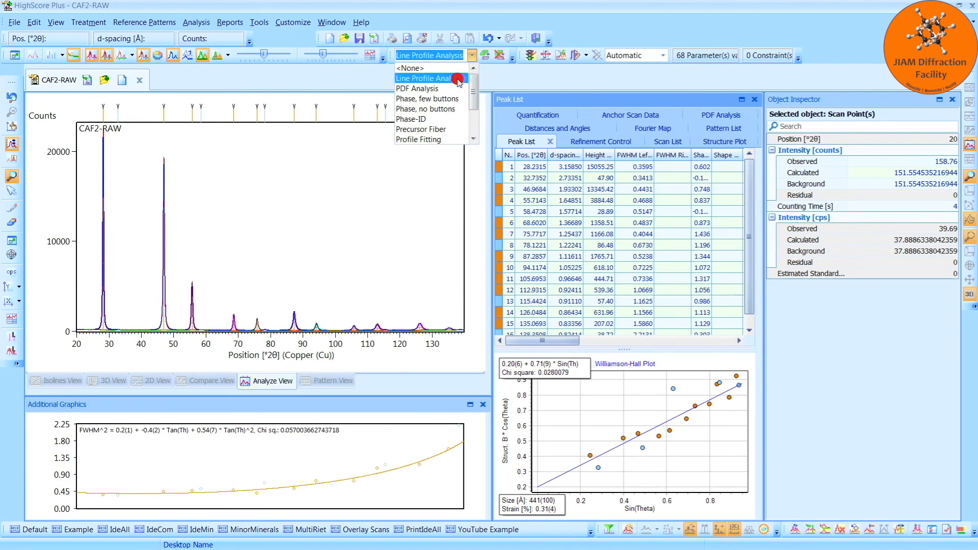
pyautogui.click(460, 80)
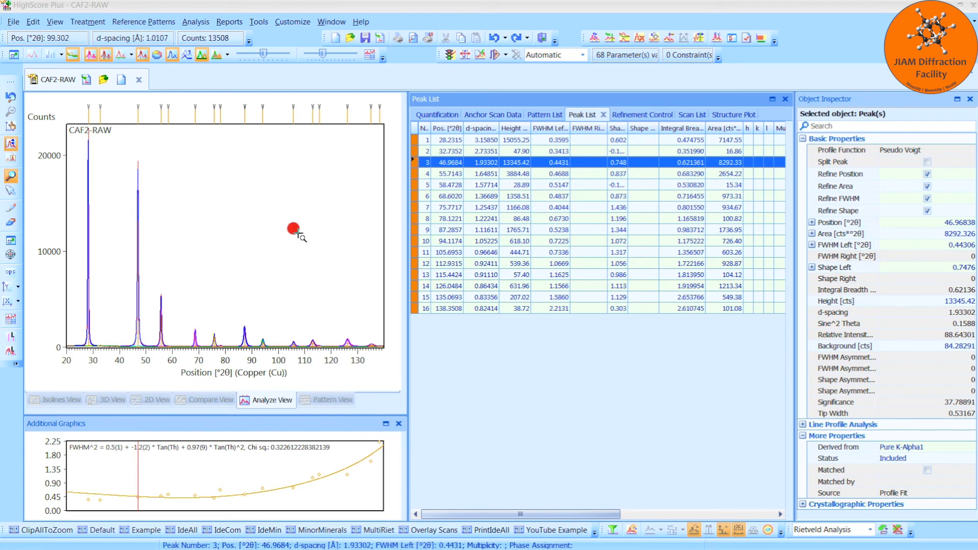
# Show the Williamson-Hall plot in the Rietveld Analysis desktop and enlarge it beneath the peak list
pyautogui.click(55, 22)
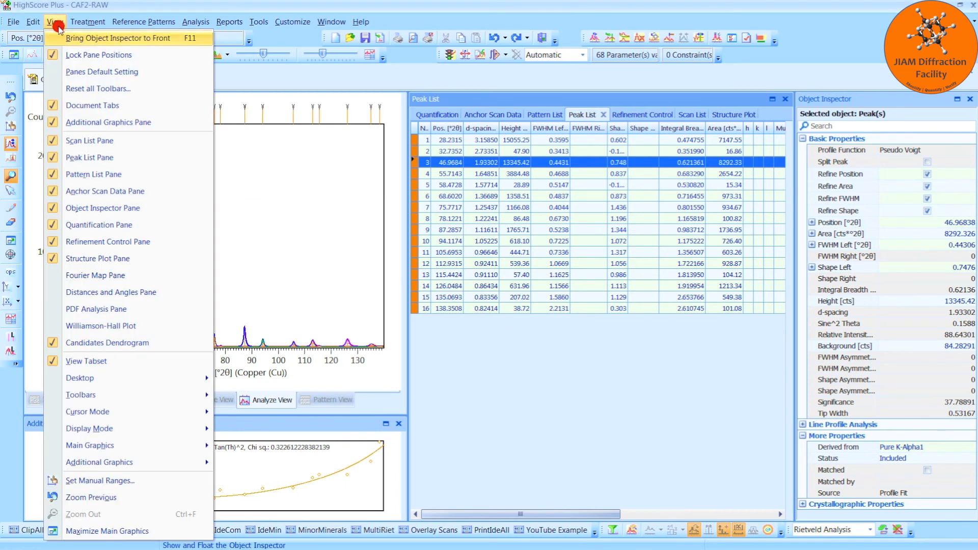
pyautogui.click(175, 327)
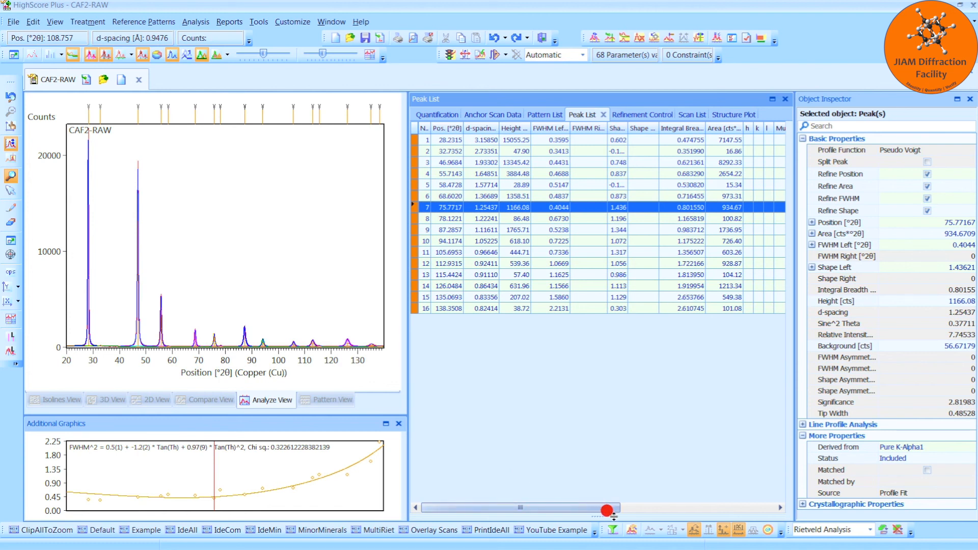
pyautogui.moveTo(606, 511); pyautogui.dragTo(603, 312)
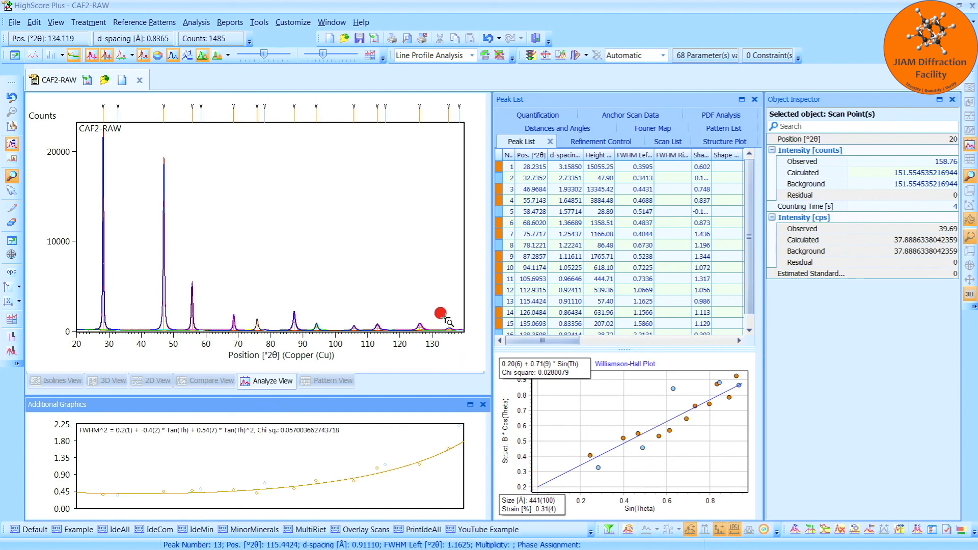
# Check the overlapping peaks between about 124 and 140 °2θ and exclude the 135.07 °2θ peak from the Williamson-Hall plot
pyautogui.moveTo(410, 296); pyautogui.dragTo(466, 338)
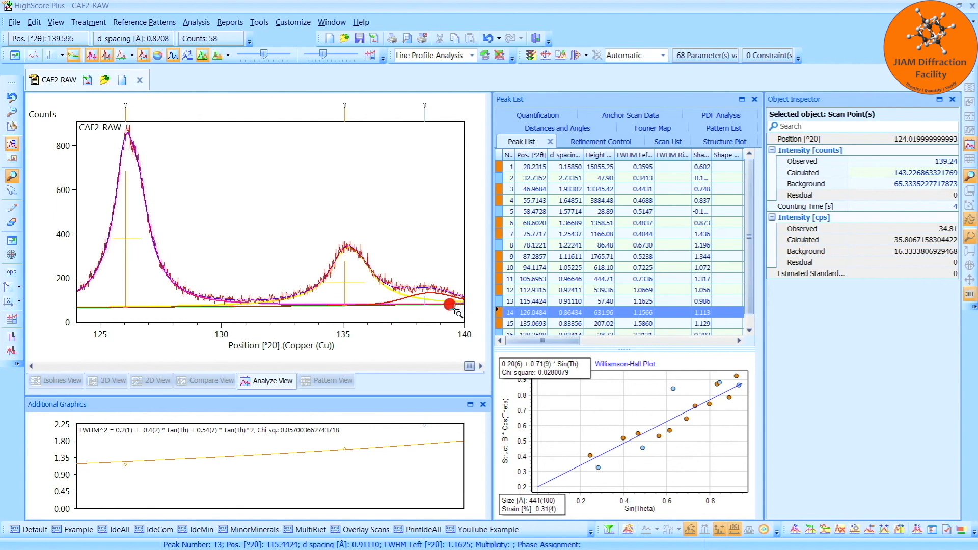
pyautogui.click(383, 301)
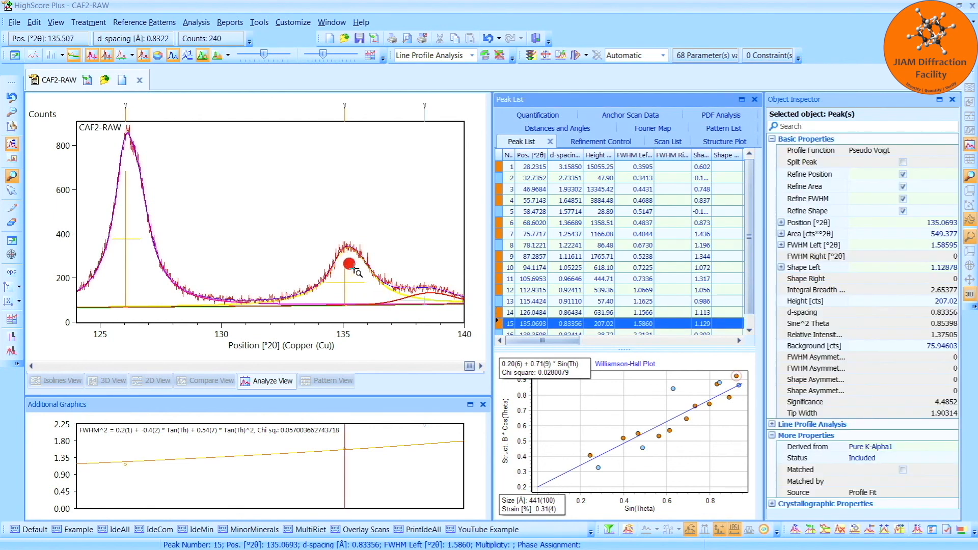
pyautogui.click(423, 301)
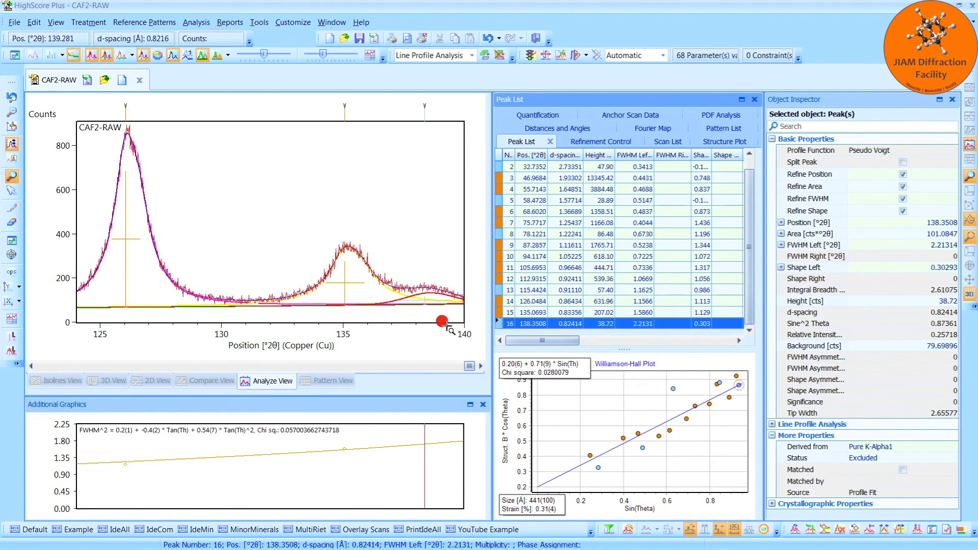
pyautogui.click(360, 316)
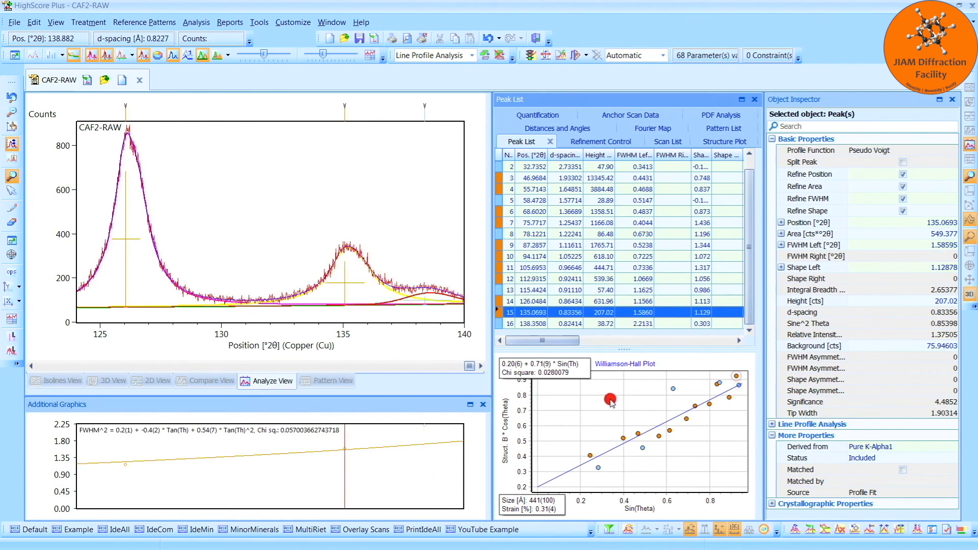
pyautogui.rightClick(737, 377)
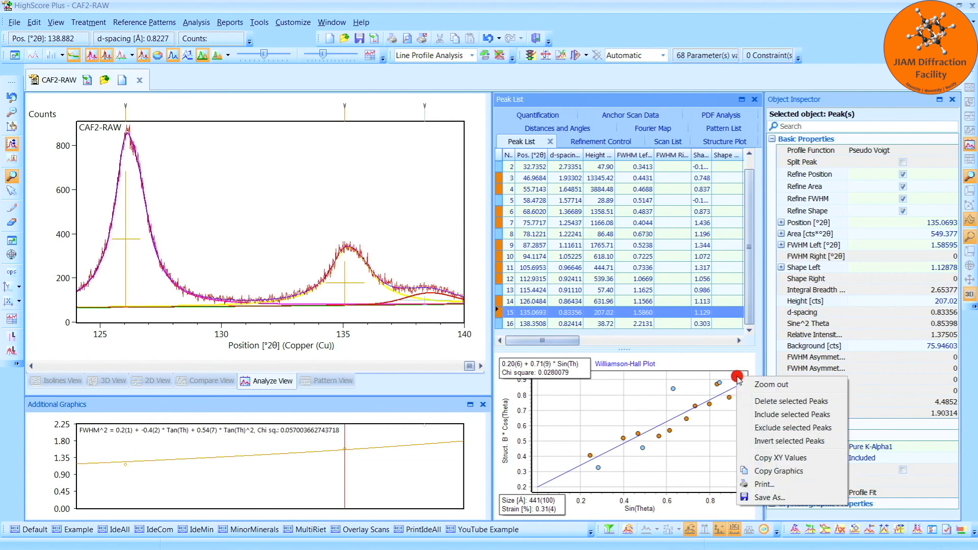
pyautogui.click(770, 427)
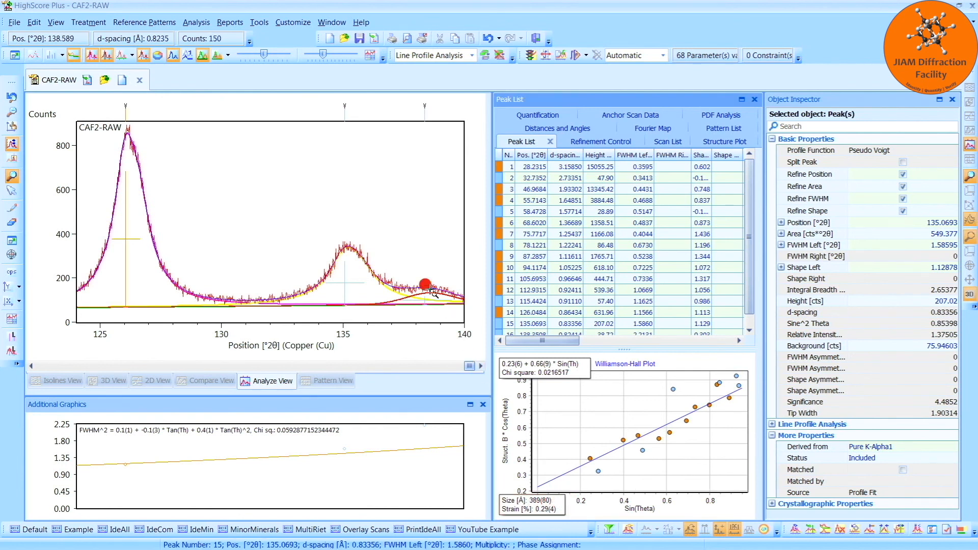
# Check the 112.93 °2θ peak and its shoulder at 115.44 °2θ, and exclude the 112.93 °2θ peak from the Williamson-Hall plot
pyautogui.rightClick(390, 202)
pyautogui.click(410, 208)
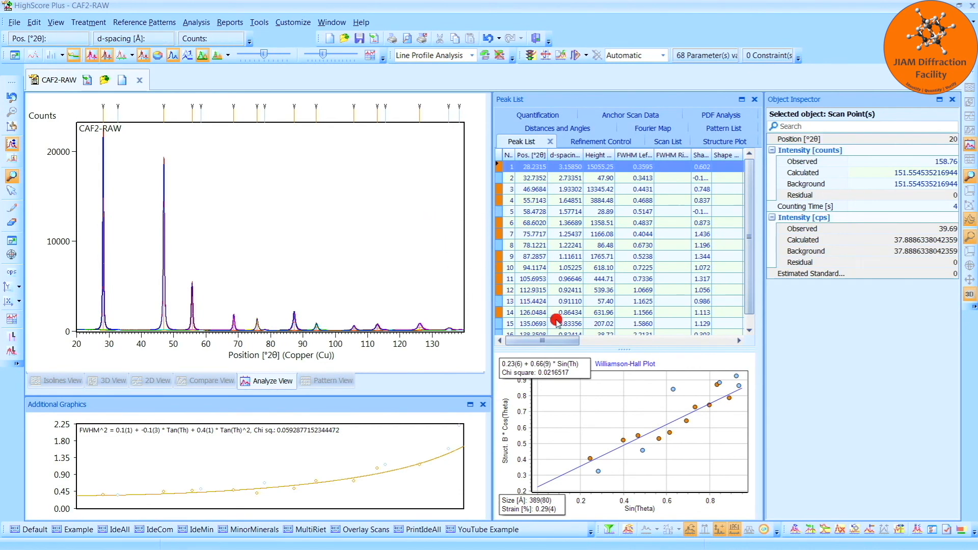
pyautogui.click(718, 387)
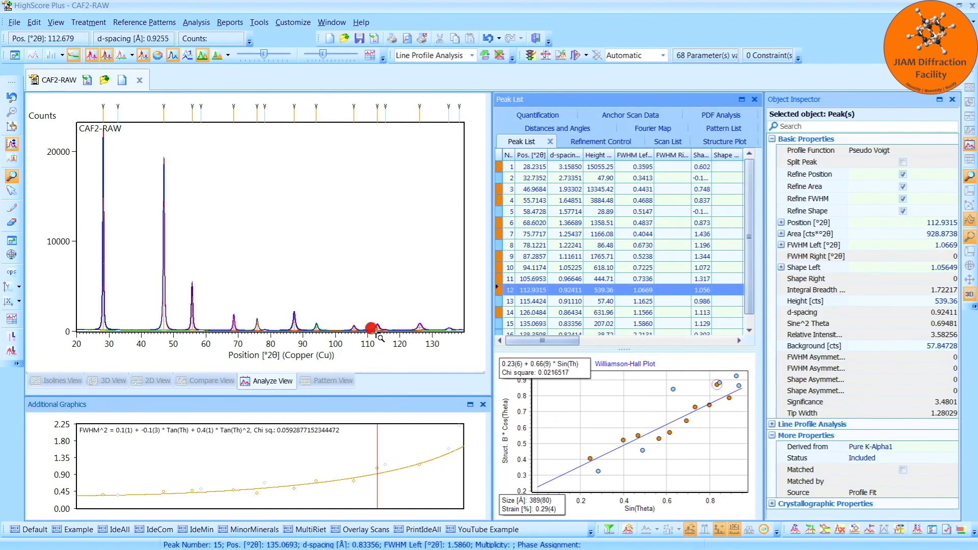
pyautogui.moveTo(359, 304); pyautogui.dragTo(402, 350)
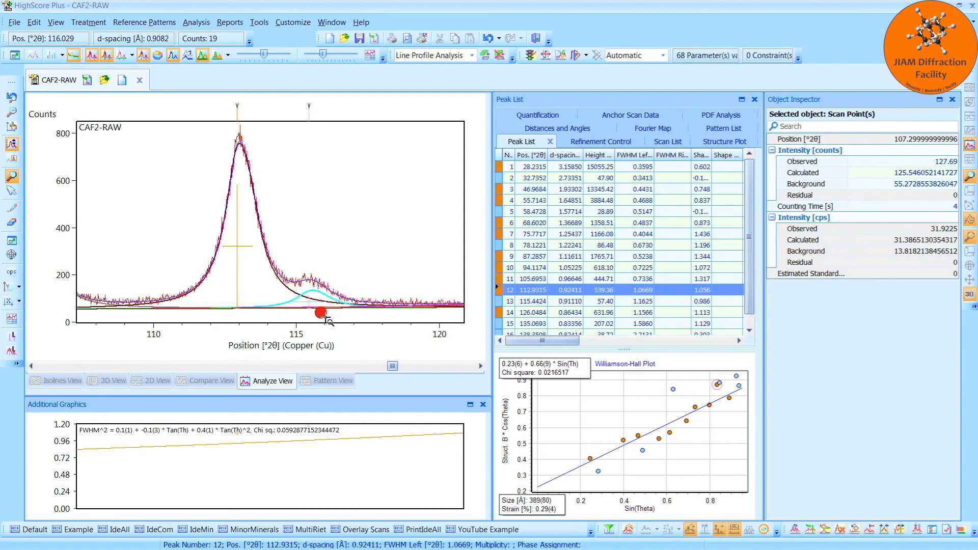
pyautogui.click(307, 308)
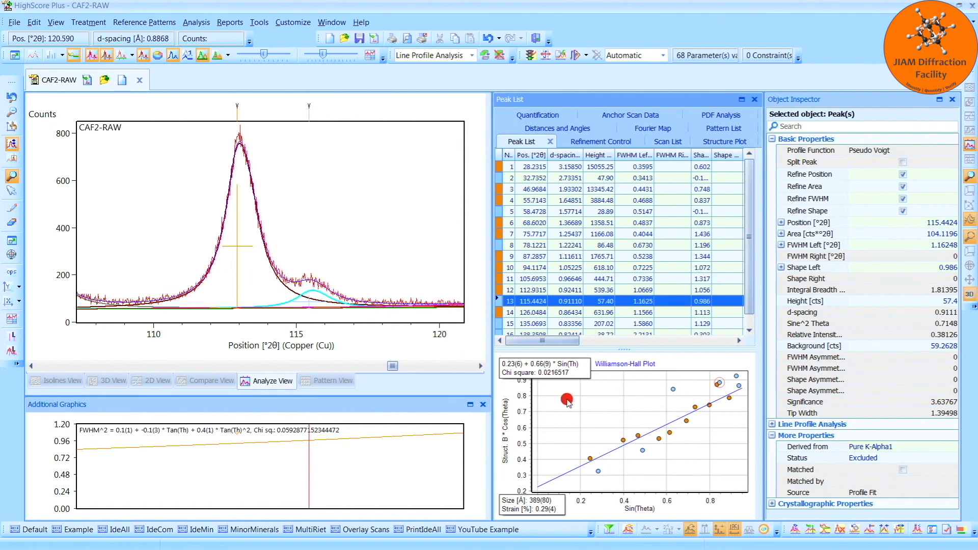
pyautogui.rightClick(716, 386)
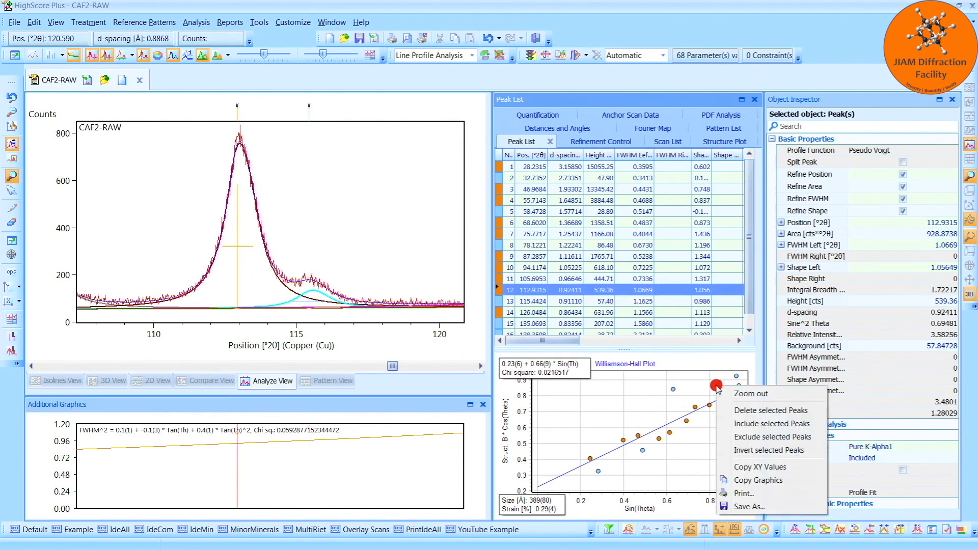
pyautogui.click(747, 436)
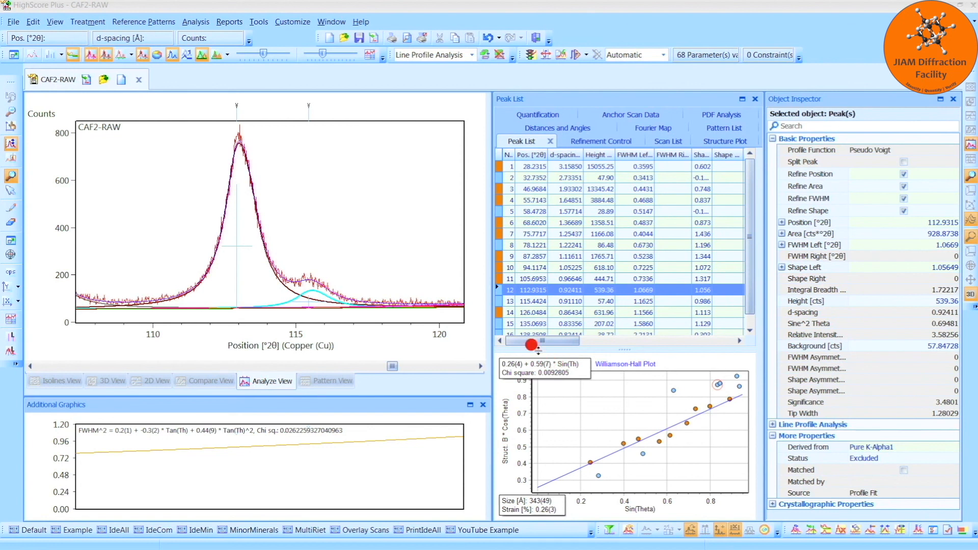
# Open the Williamson-Hall plot type choices in the document settings for the analyze views graphics
pyautogui.click(292, 21)
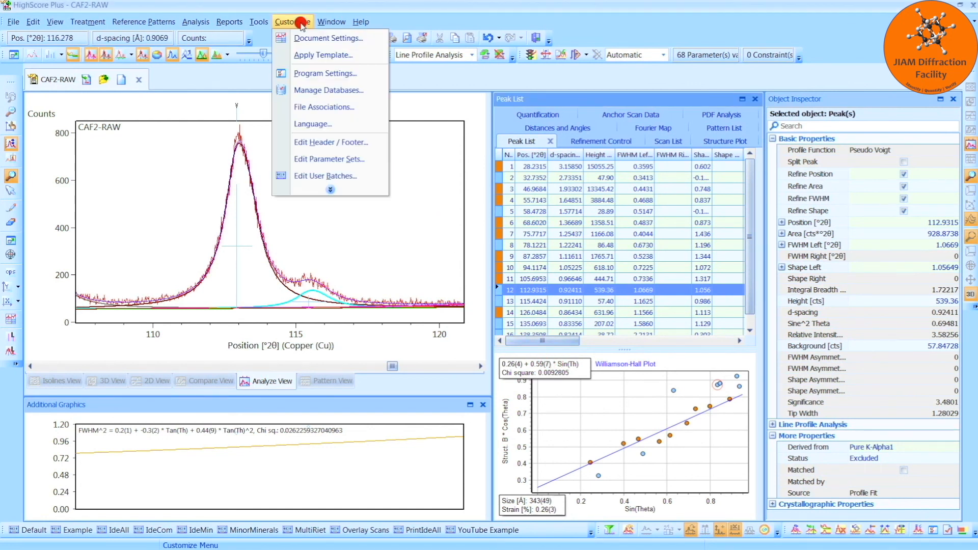
pyautogui.click(377, 39)
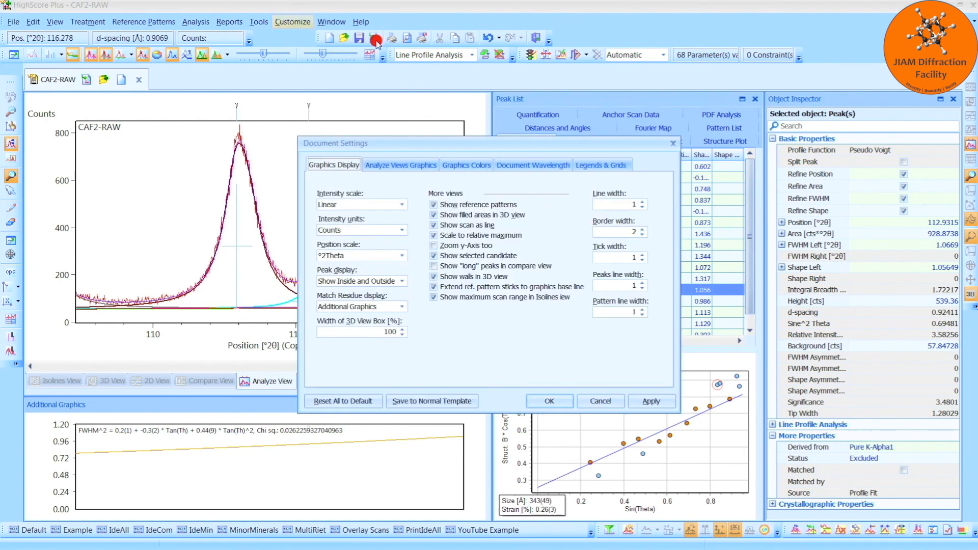
pyautogui.click(432, 168)
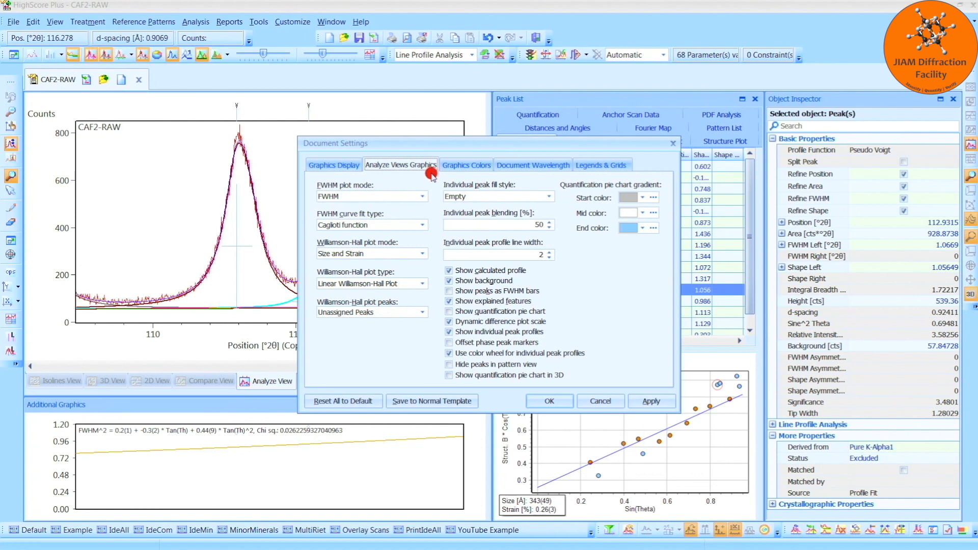
pyautogui.click(422, 284)
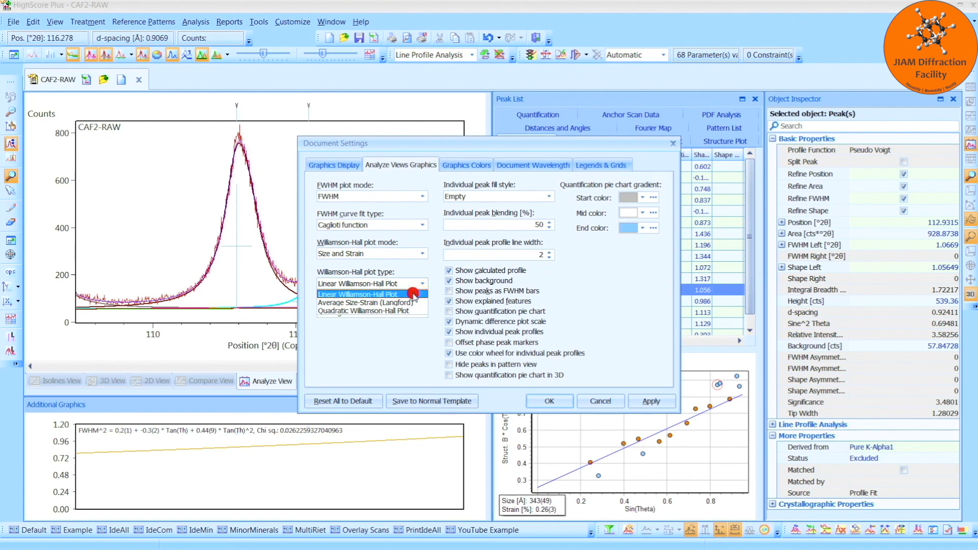